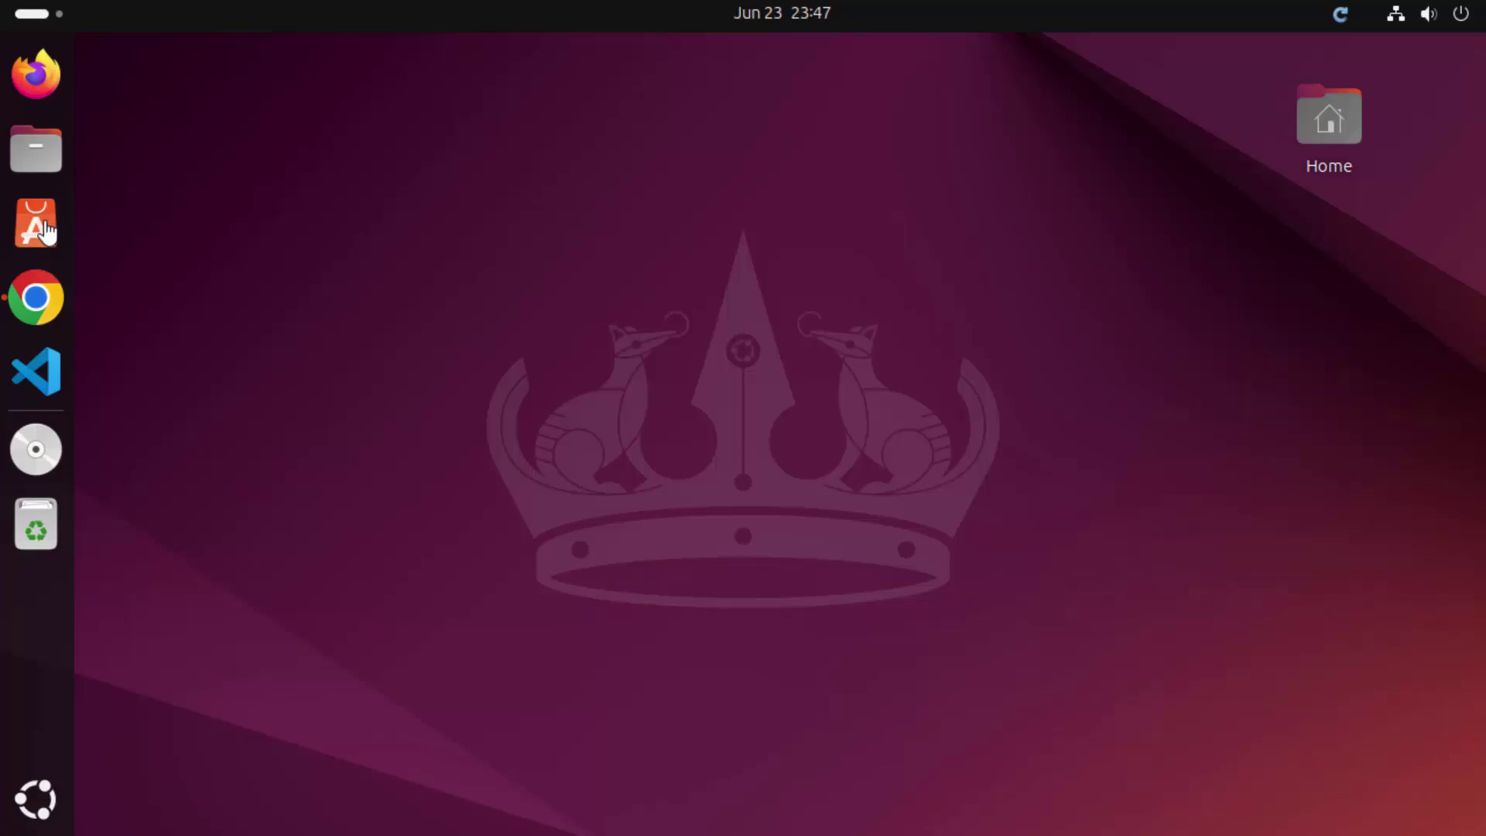
Bring Chrome's 'install obs studio snap' results forward and open the Snapcraft OBS Studio page
{"action": "left_click", "coordinate": [36, 298]}
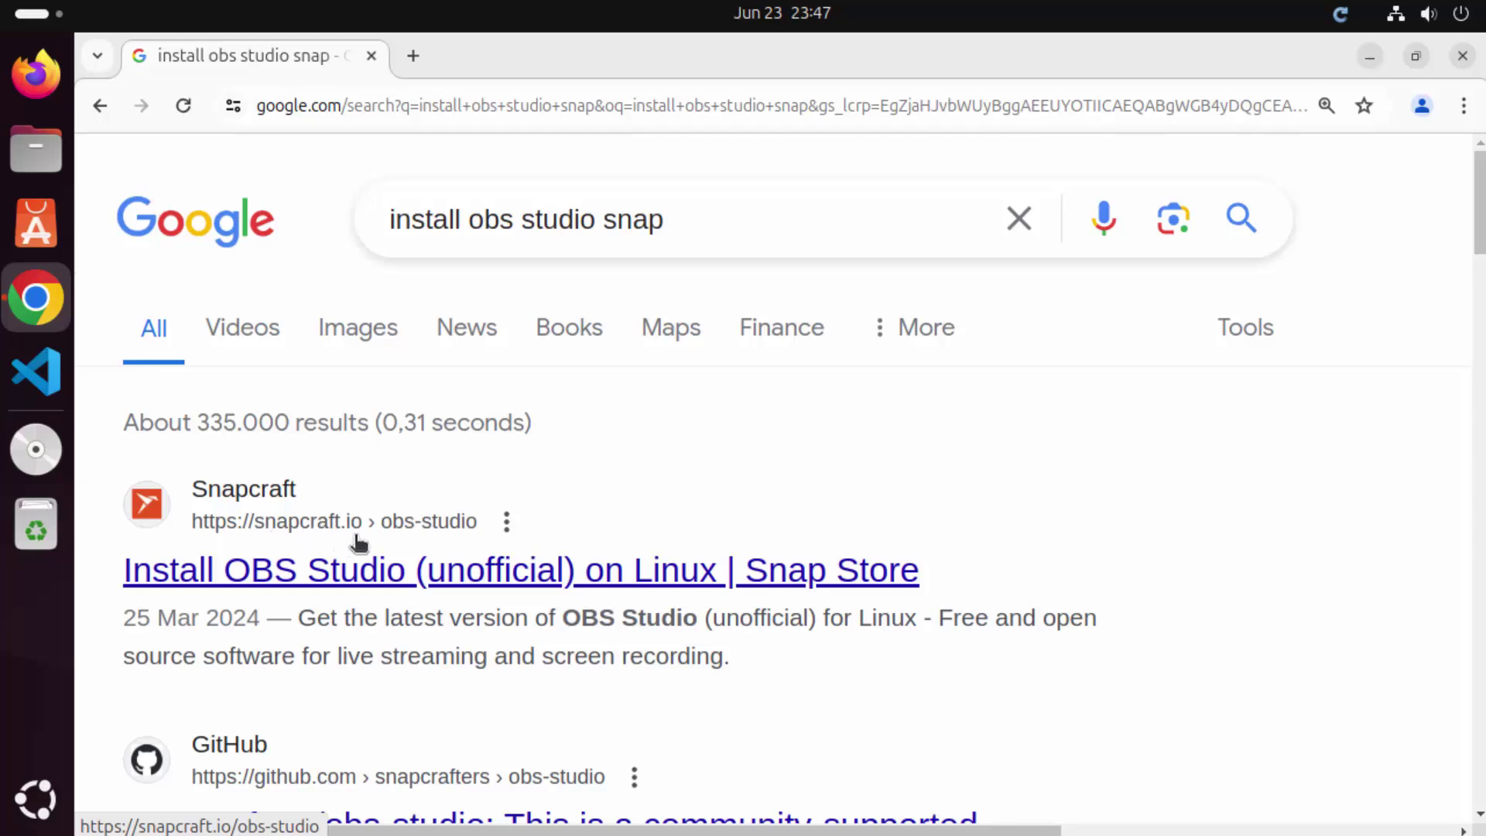
{"action": "left_click", "coordinate": [456, 575]}
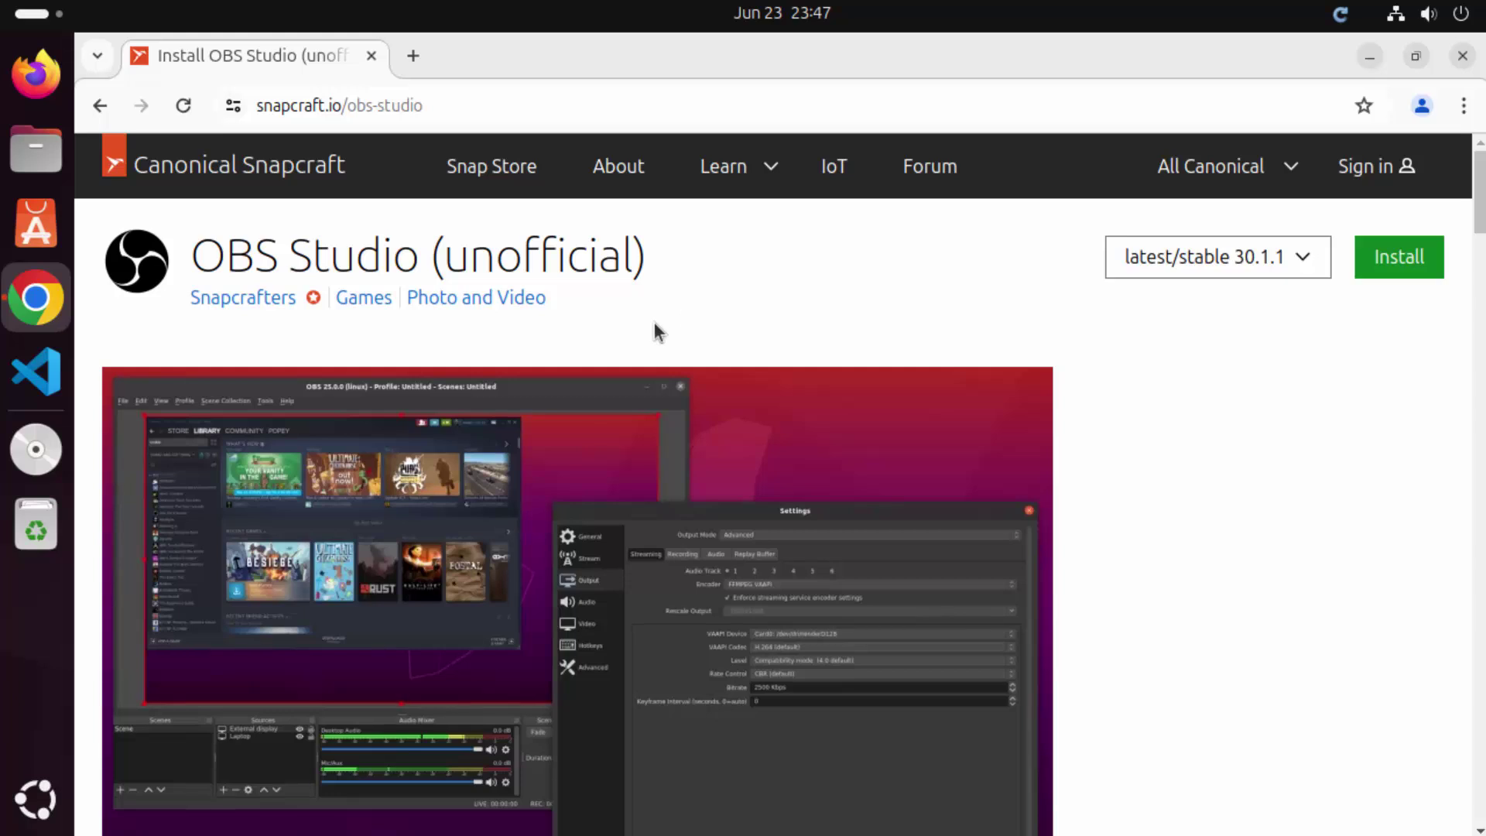
Copy the 'sudo snap install obs-studio' command from Snapcraft's install options and minimize Chrome
{"action": "left_click", "coordinate": [1391, 265]}
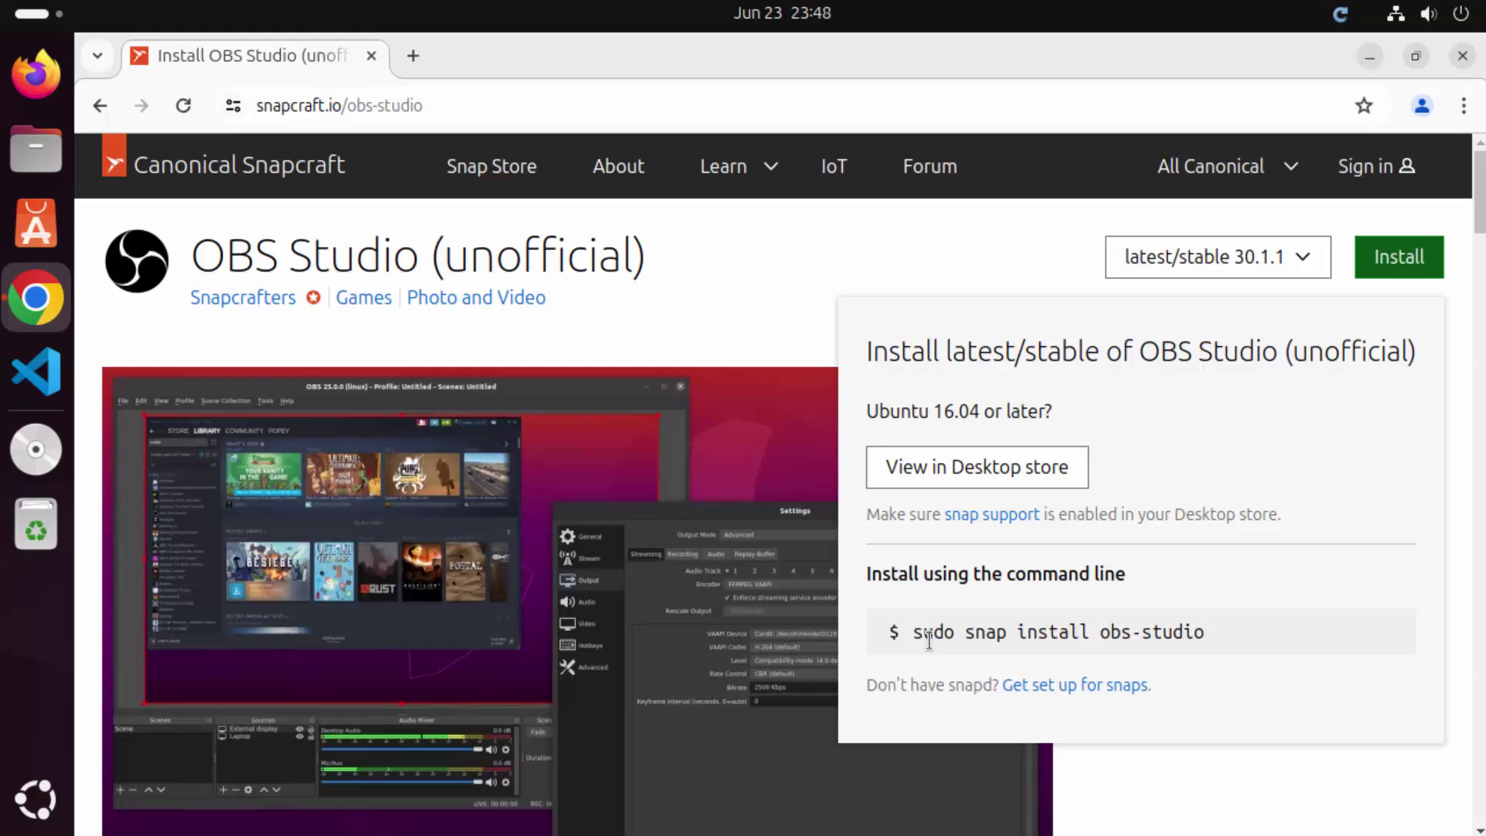
{"action": "left_click_drag", "start_coordinate": [915, 636], "coordinate": [1232, 656]}
{"action": "key", "text": "ctrl+c"}
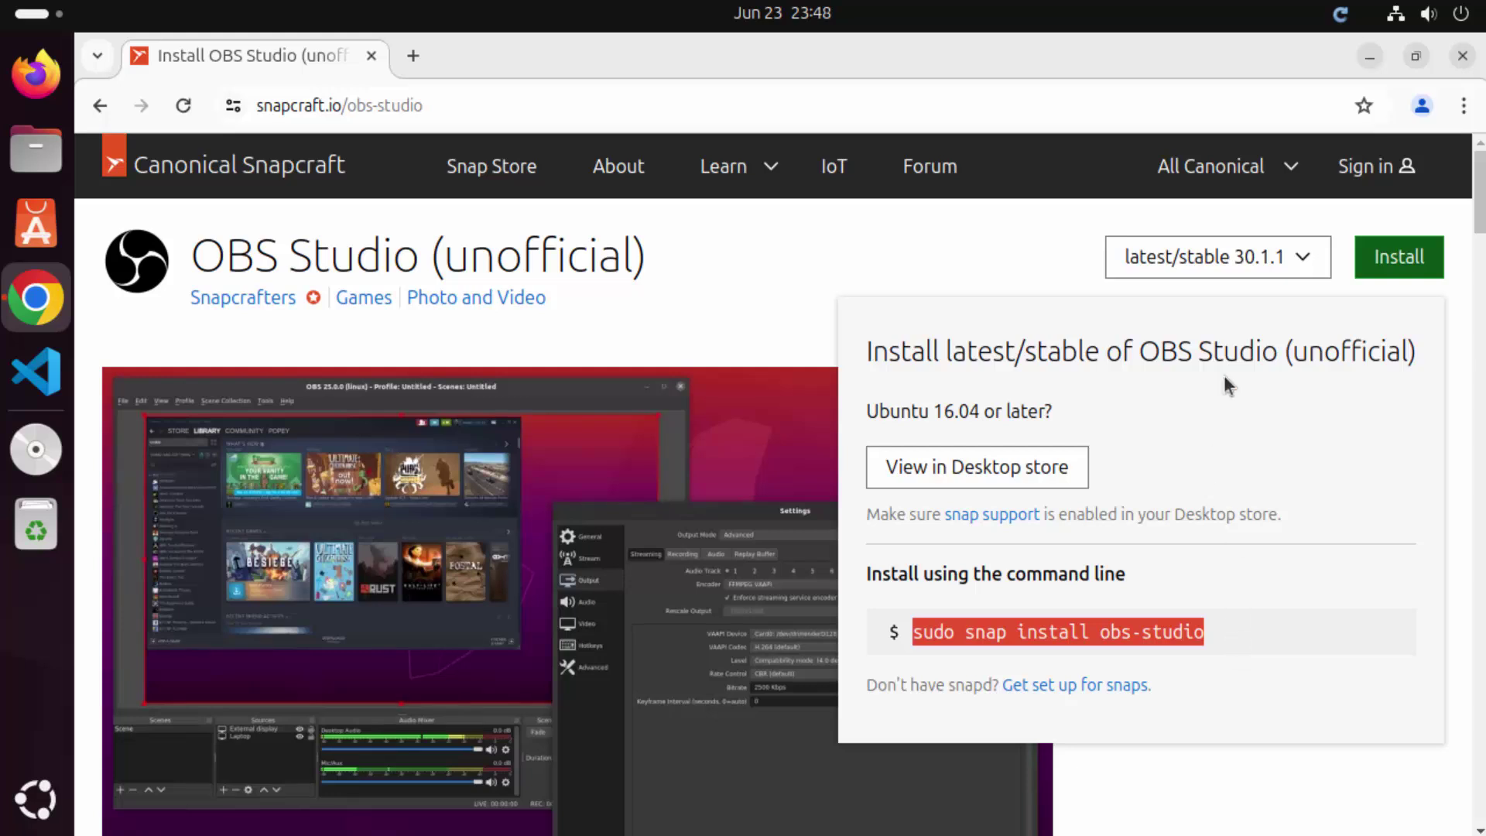
{"action": "left_click", "coordinate": [1370, 55]}
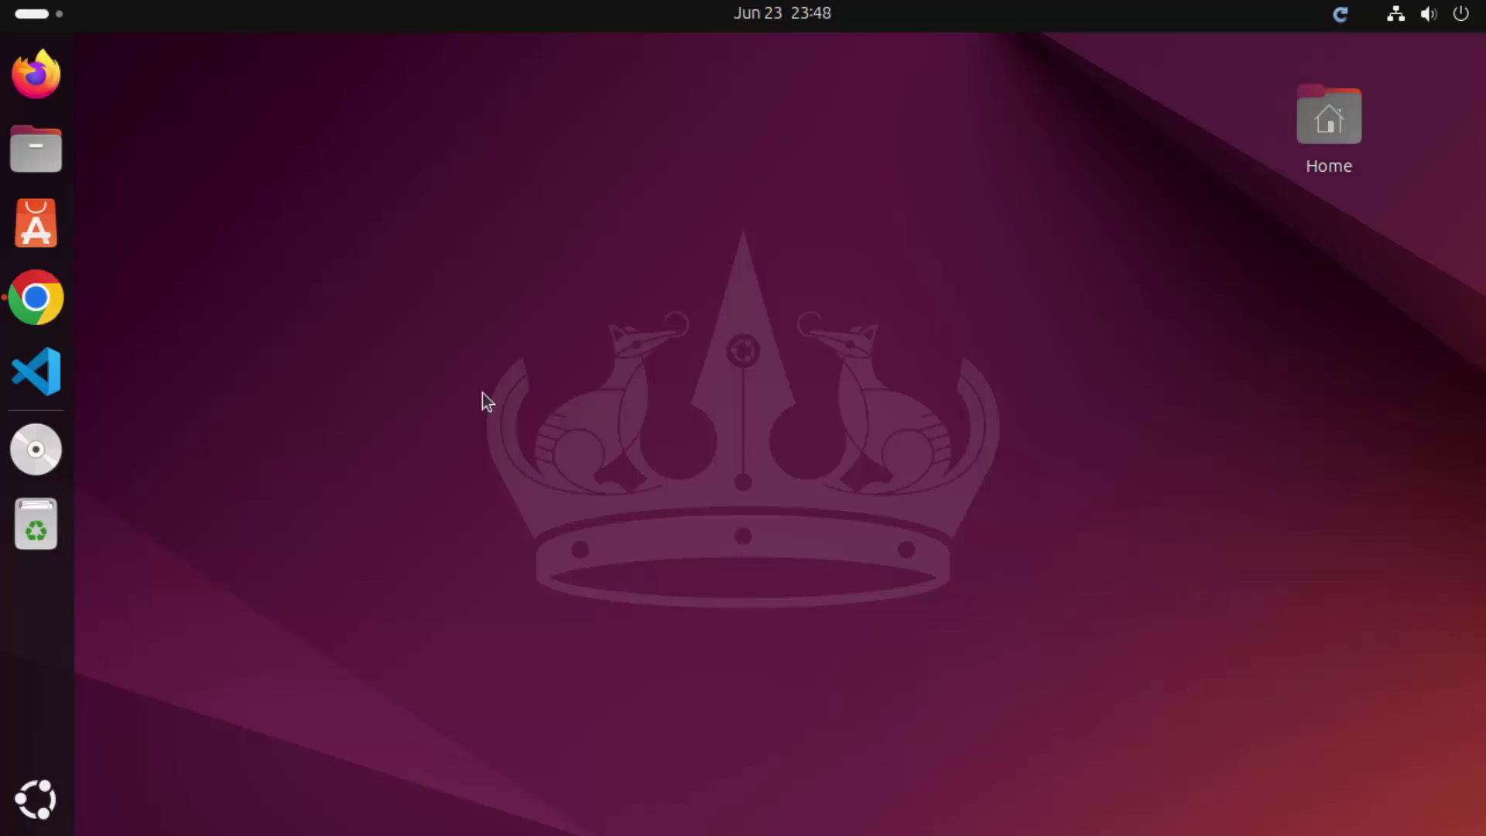
{"action": "left_click", "coordinate": [30, 813]}
In a new Terminal, paste and run 'sudo snap install obs-studio', entering the sudo password
{"action": "left_click", "coordinate": [1095, 547]}
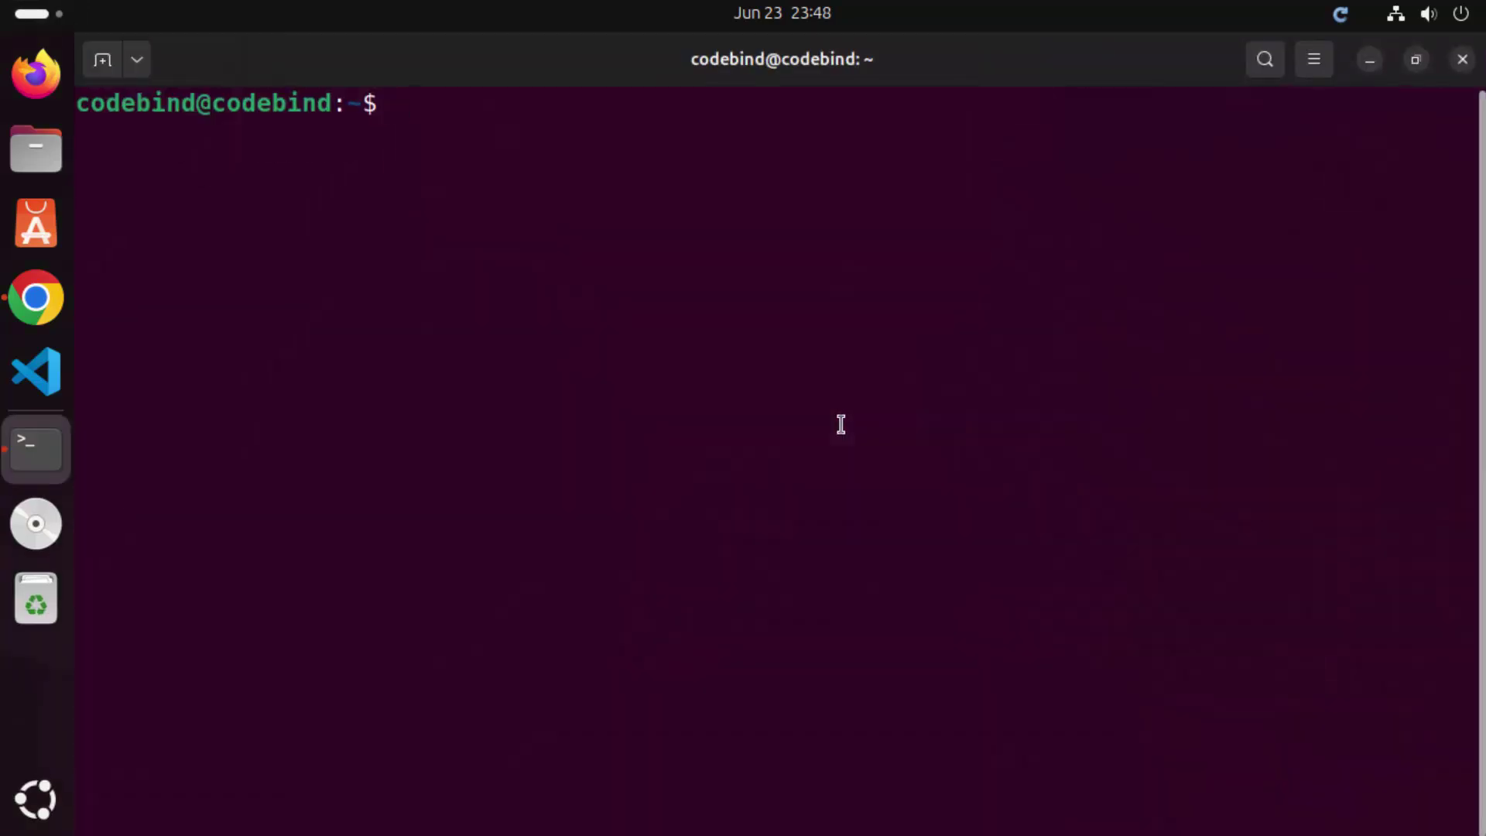
{"action": "key", "text": "ctrl+shift+v"}
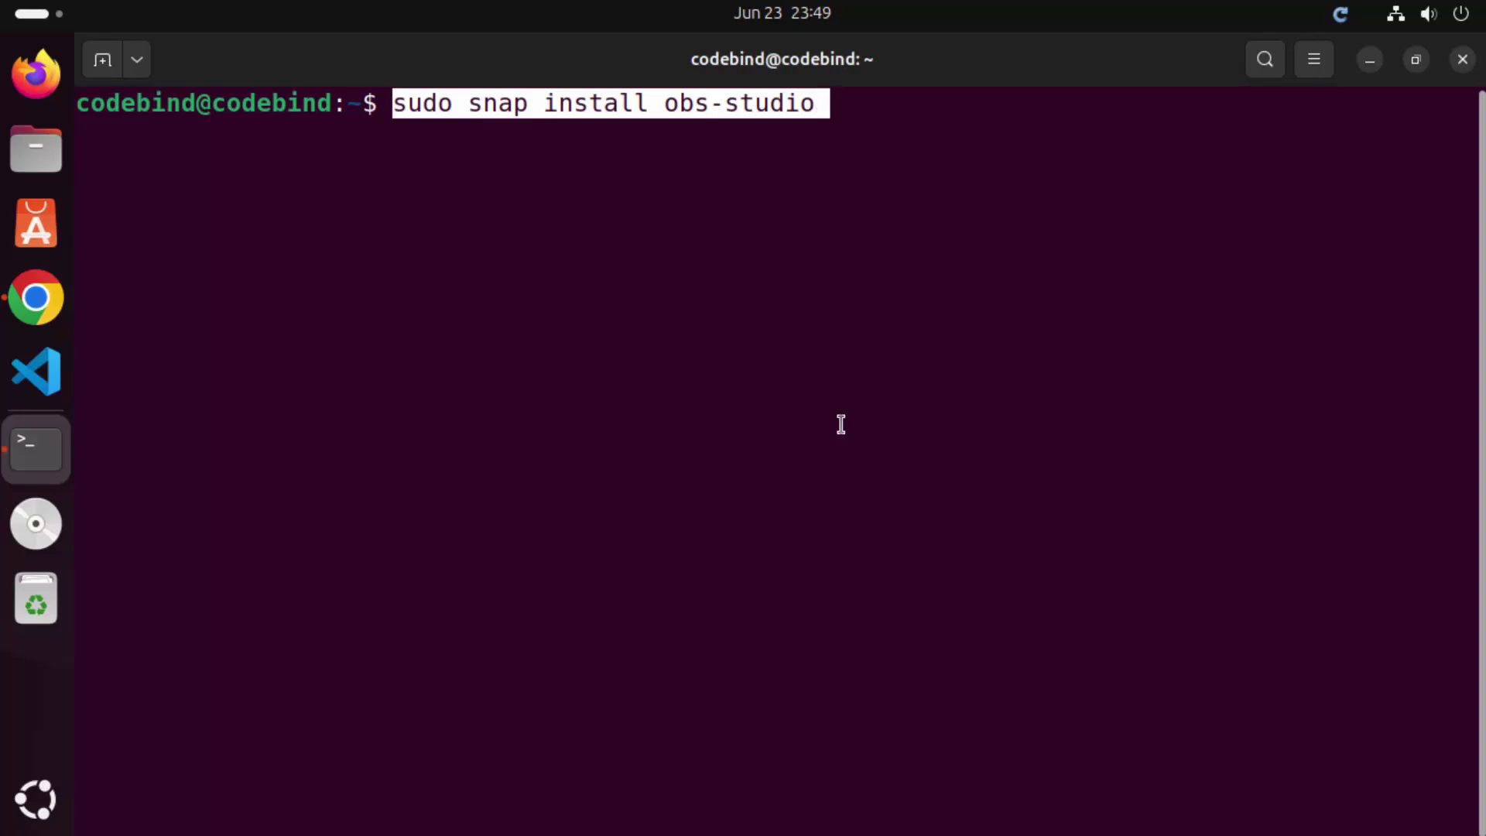
{"action": "key", "text": "Return"}
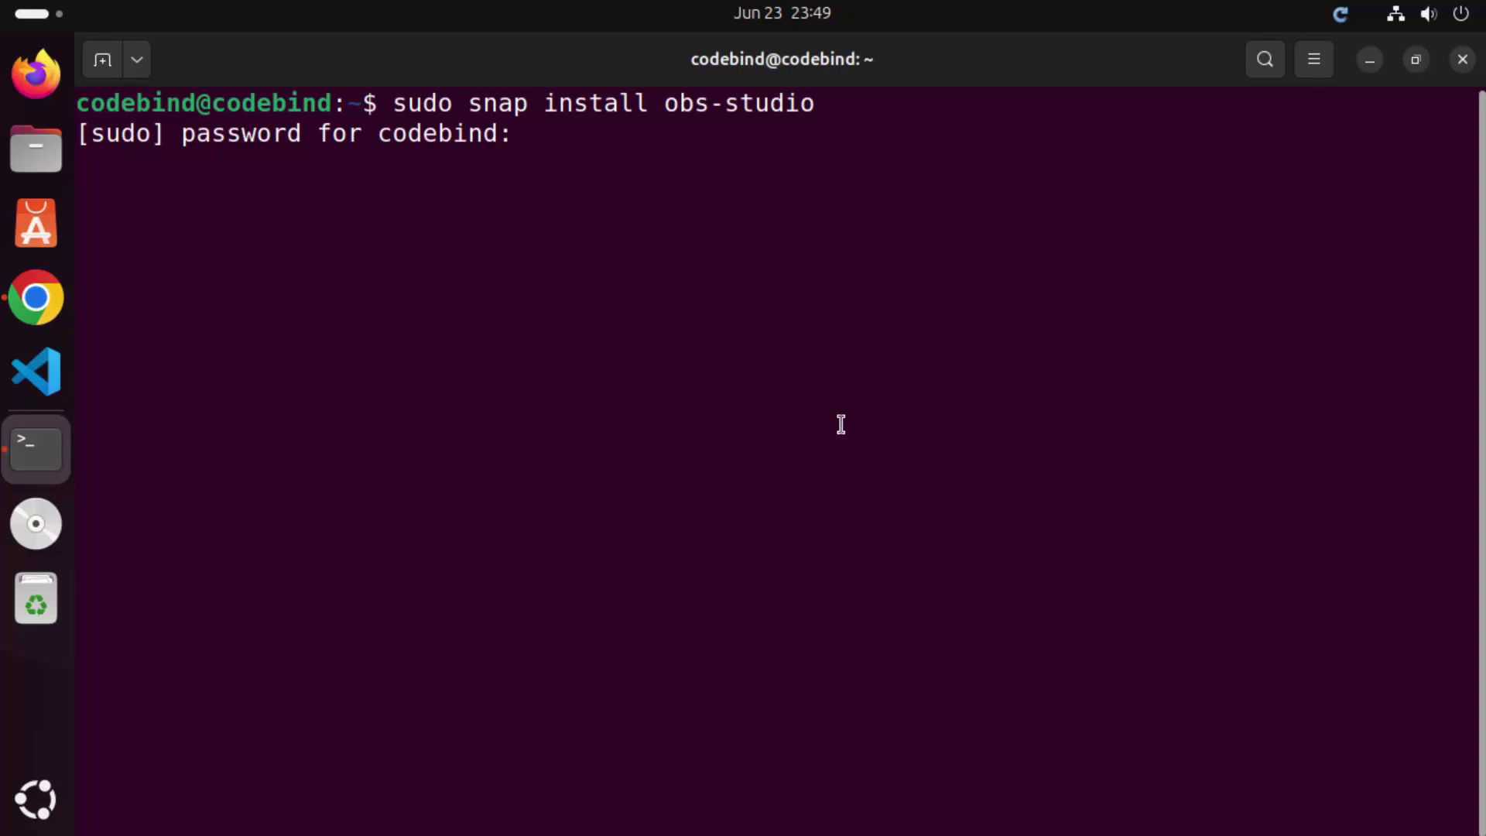
{"action": "key", "text": "Return"}
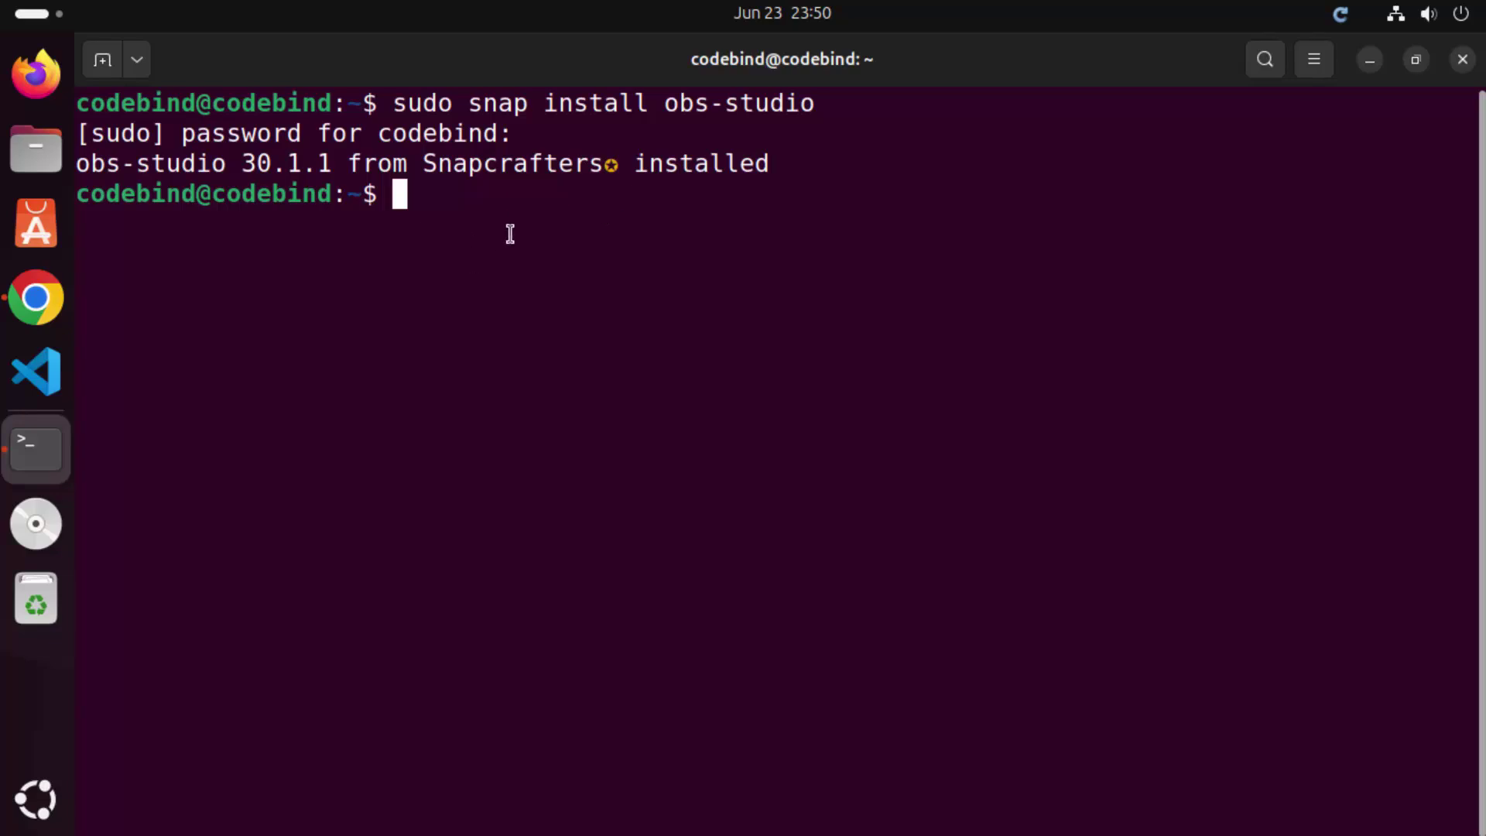
Close the Terminal, then search 'obs' in Show Apps and launch OBS Studio
{"action": "left_click", "coordinate": [1462, 60]}
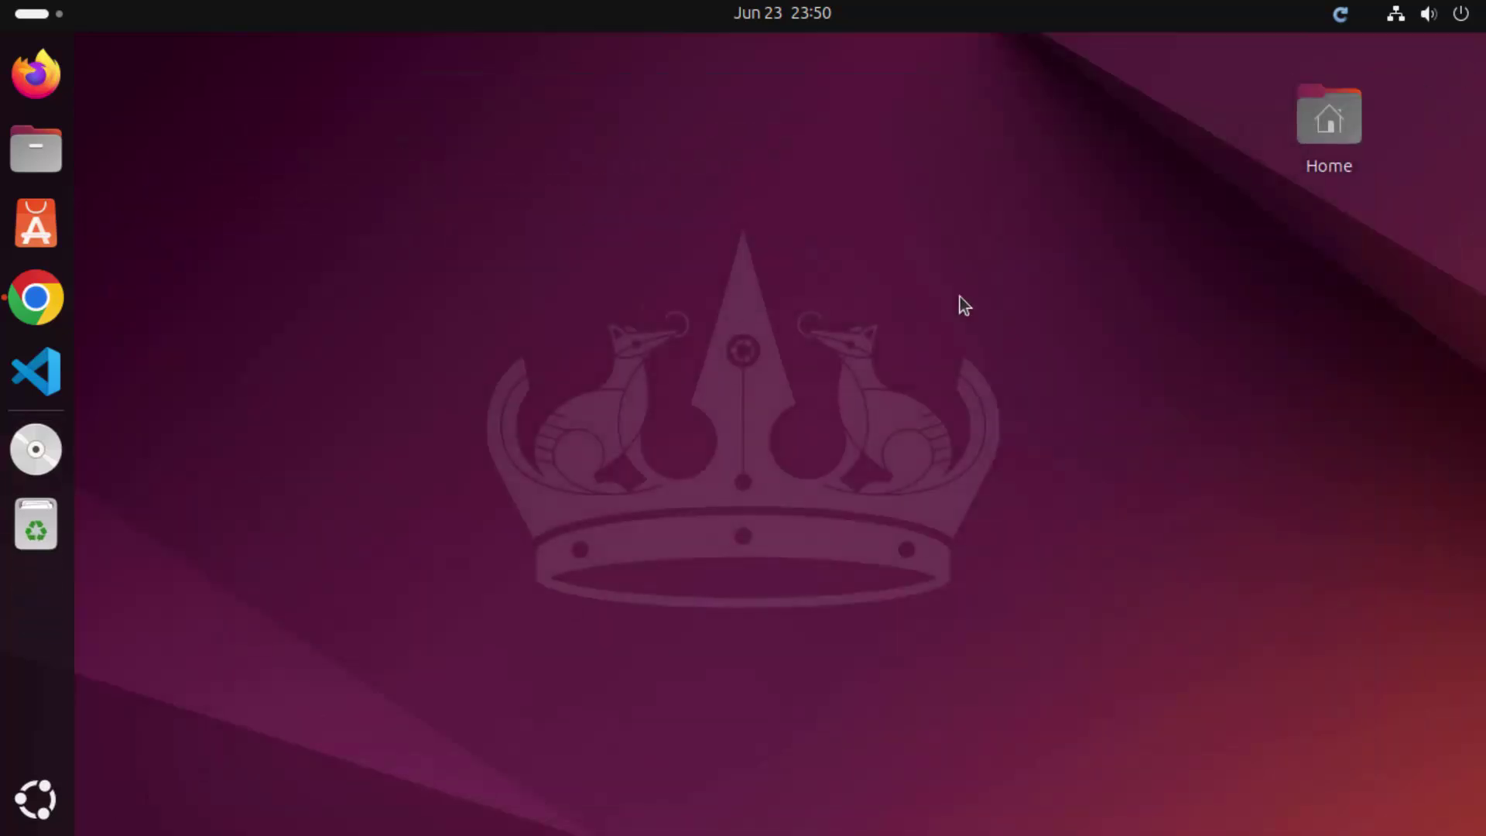
{"action": "left_click", "coordinate": [49, 814]}
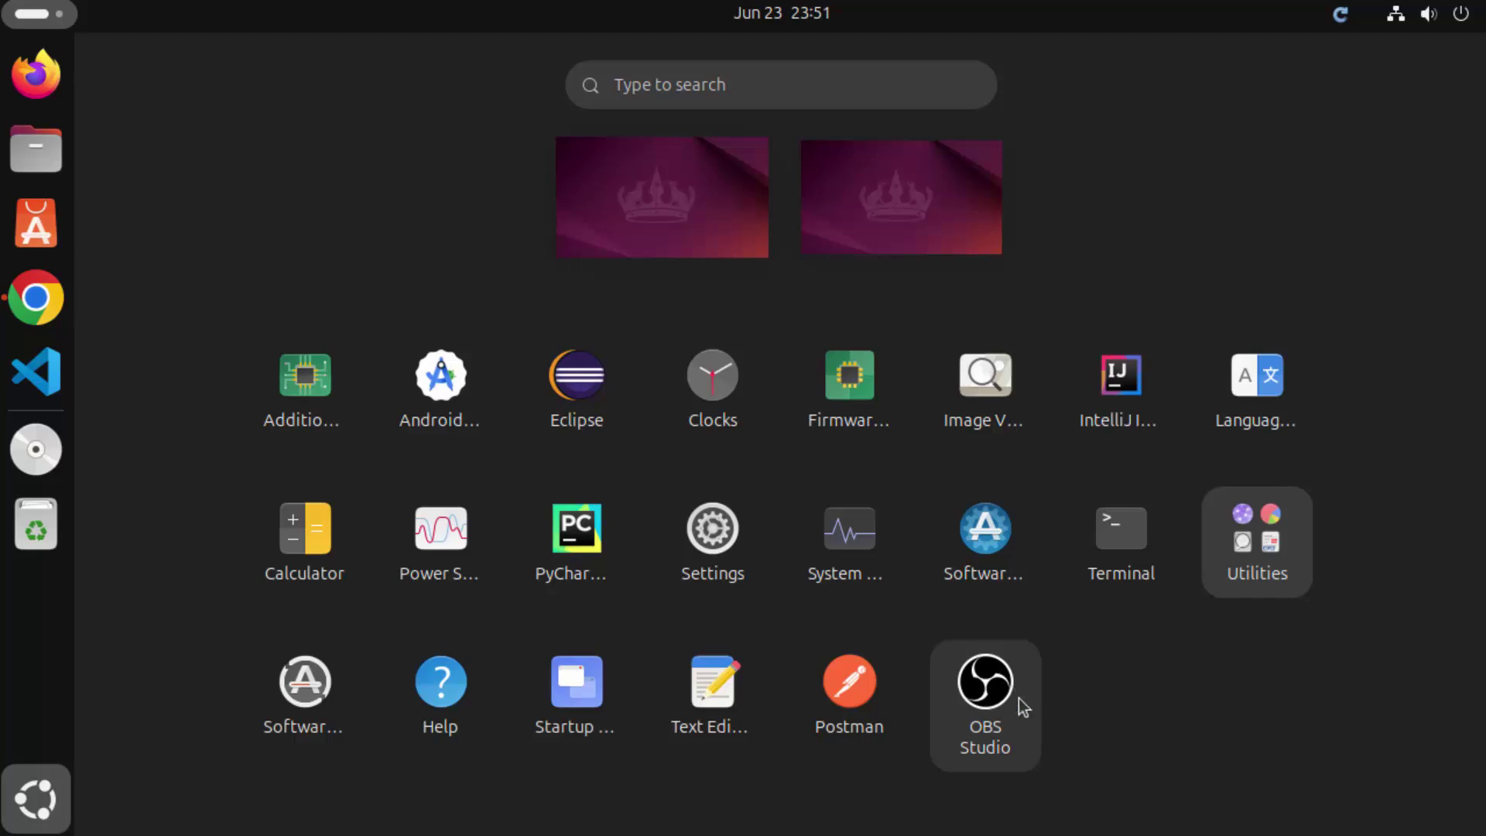
{"action": "left_click", "coordinate": [819, 92]}
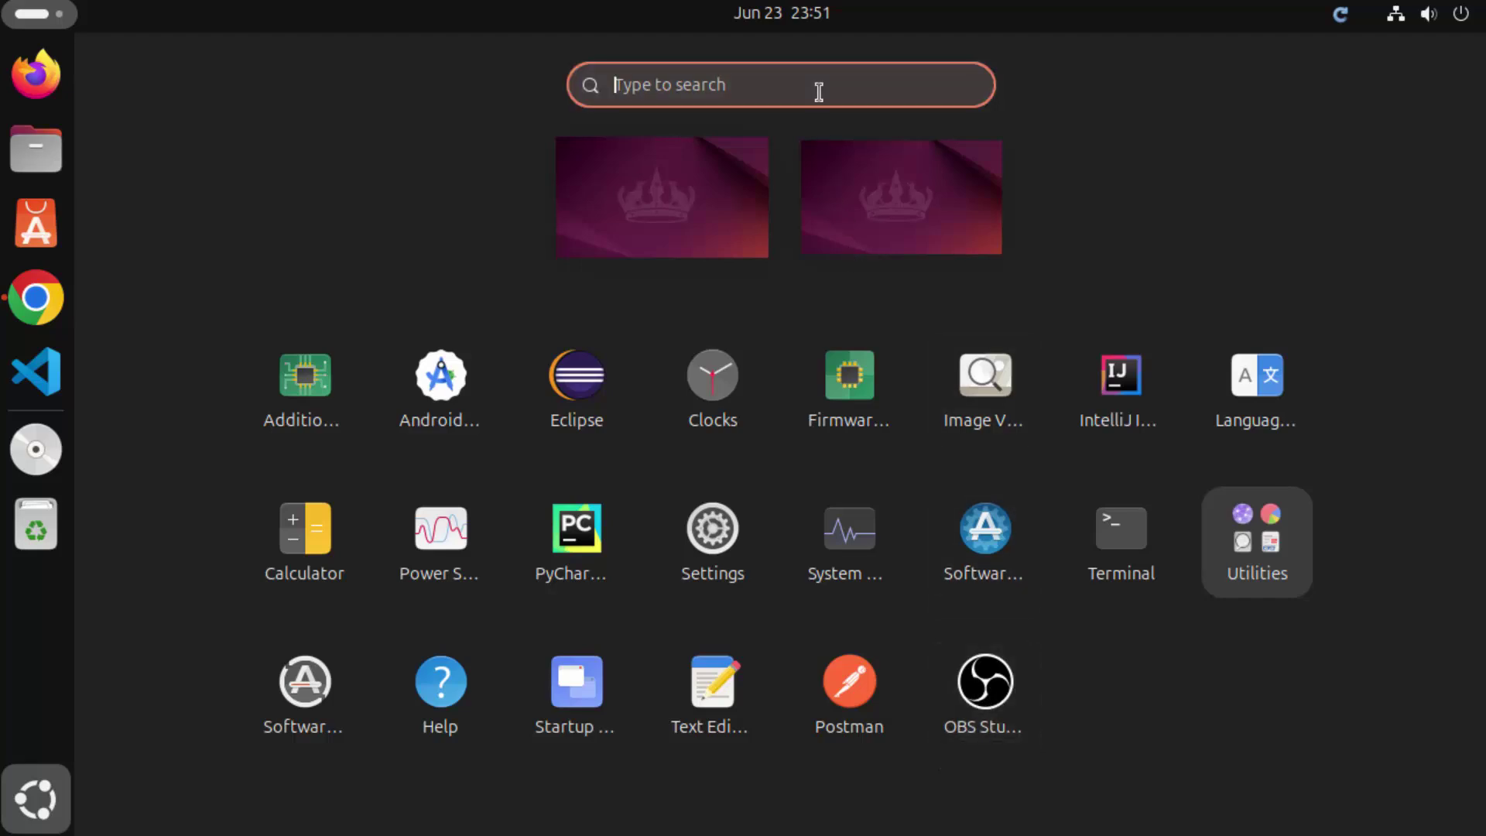
{"action": "type", "text": "obs"}
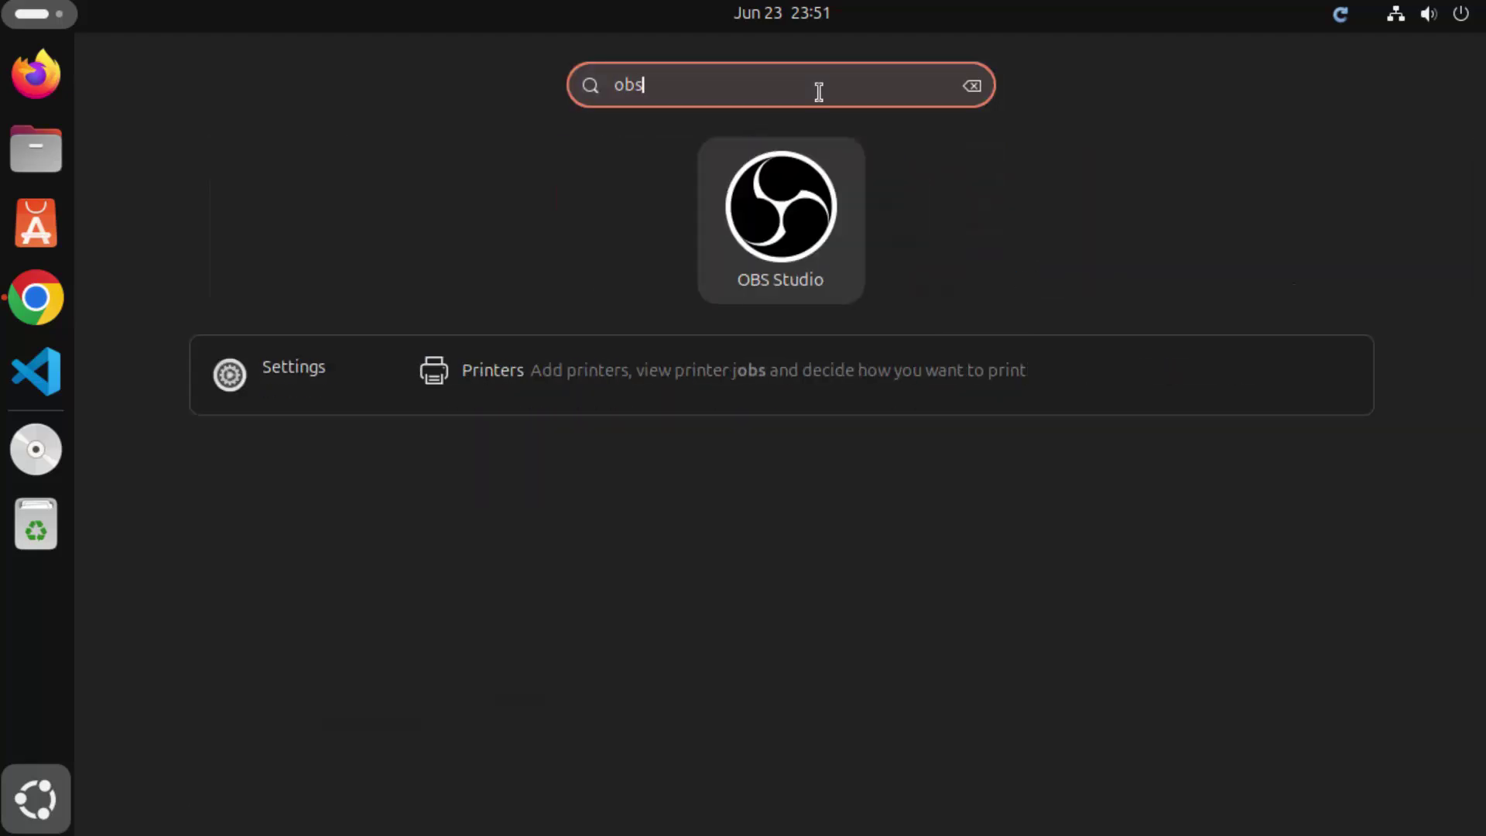
{"action": "left_click", "coordinate": [806, 233]}
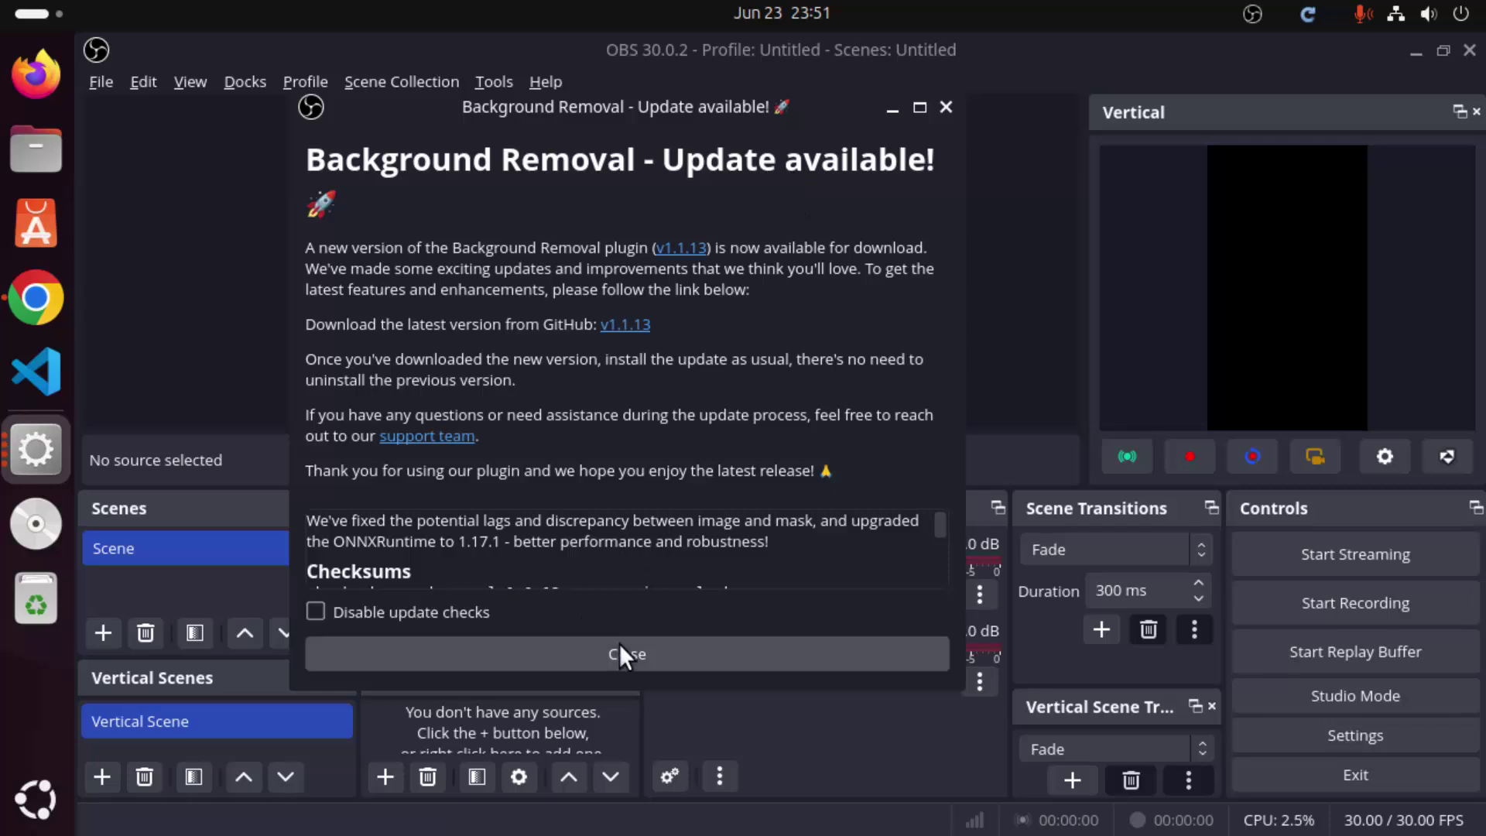
Scroll through the Background Removal 1.1.13 changelog and close the update notice
{"action": "scroll", "coordinate": [689, 524], "scroll_direction": "down", "scroll_amount": 5}
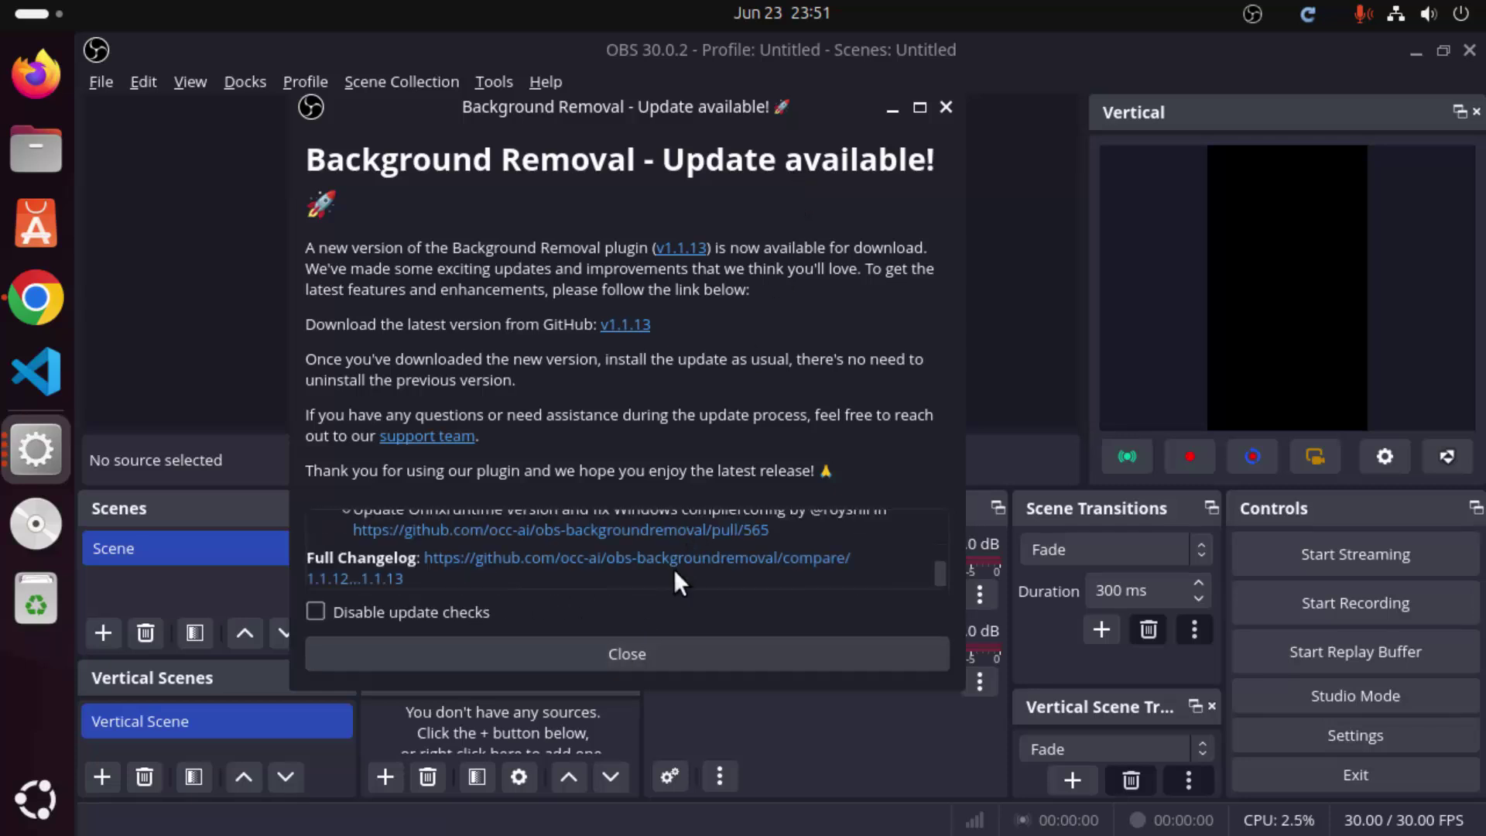
{"action": "left_click", "coordinate": [670, 654]}
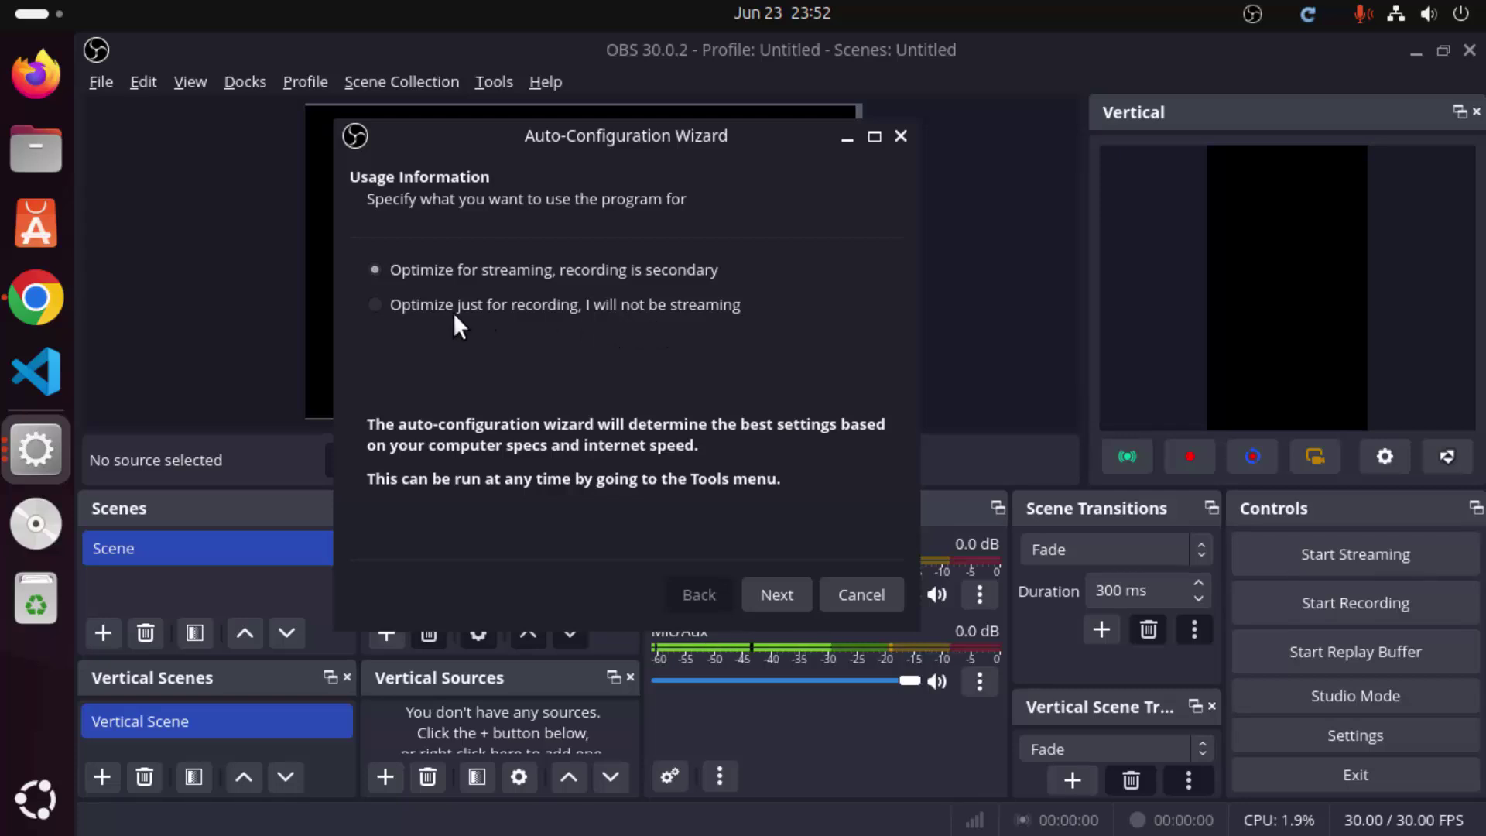
Choose 'Optimize just for recording', keep the default resolution and FPS, and run the tests
{"action": "left_click", "coordinate": [376, 303]}
{"action": "left_click", "coordinate": [752, 588]}
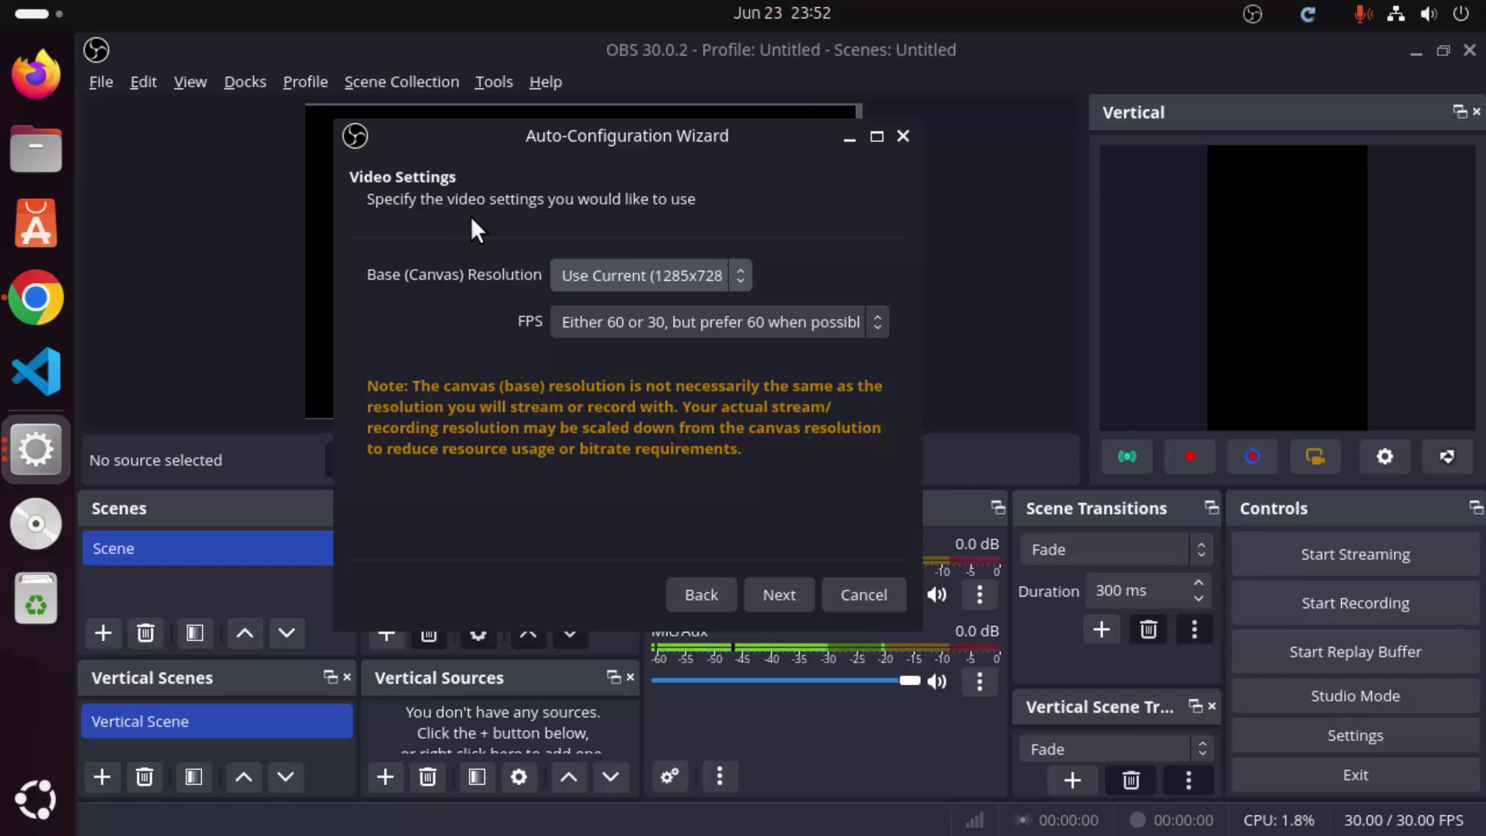
{"action": "left_click", "coordinate": [598, 317]}
{"action": "left_click", "coordinate": [592, 323]}
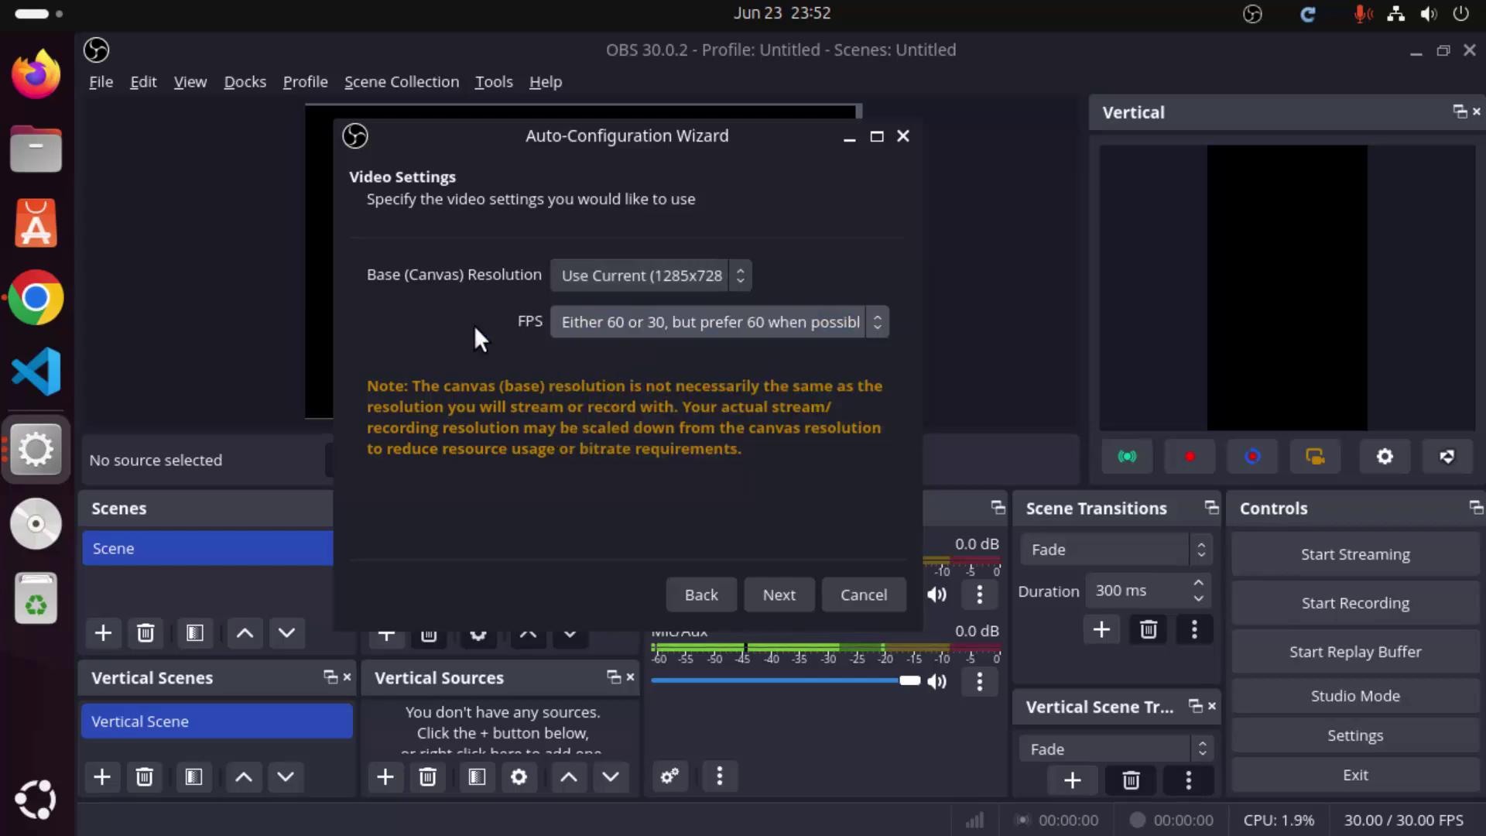
{"action": "left_click", "coordinate": [780, 596]}
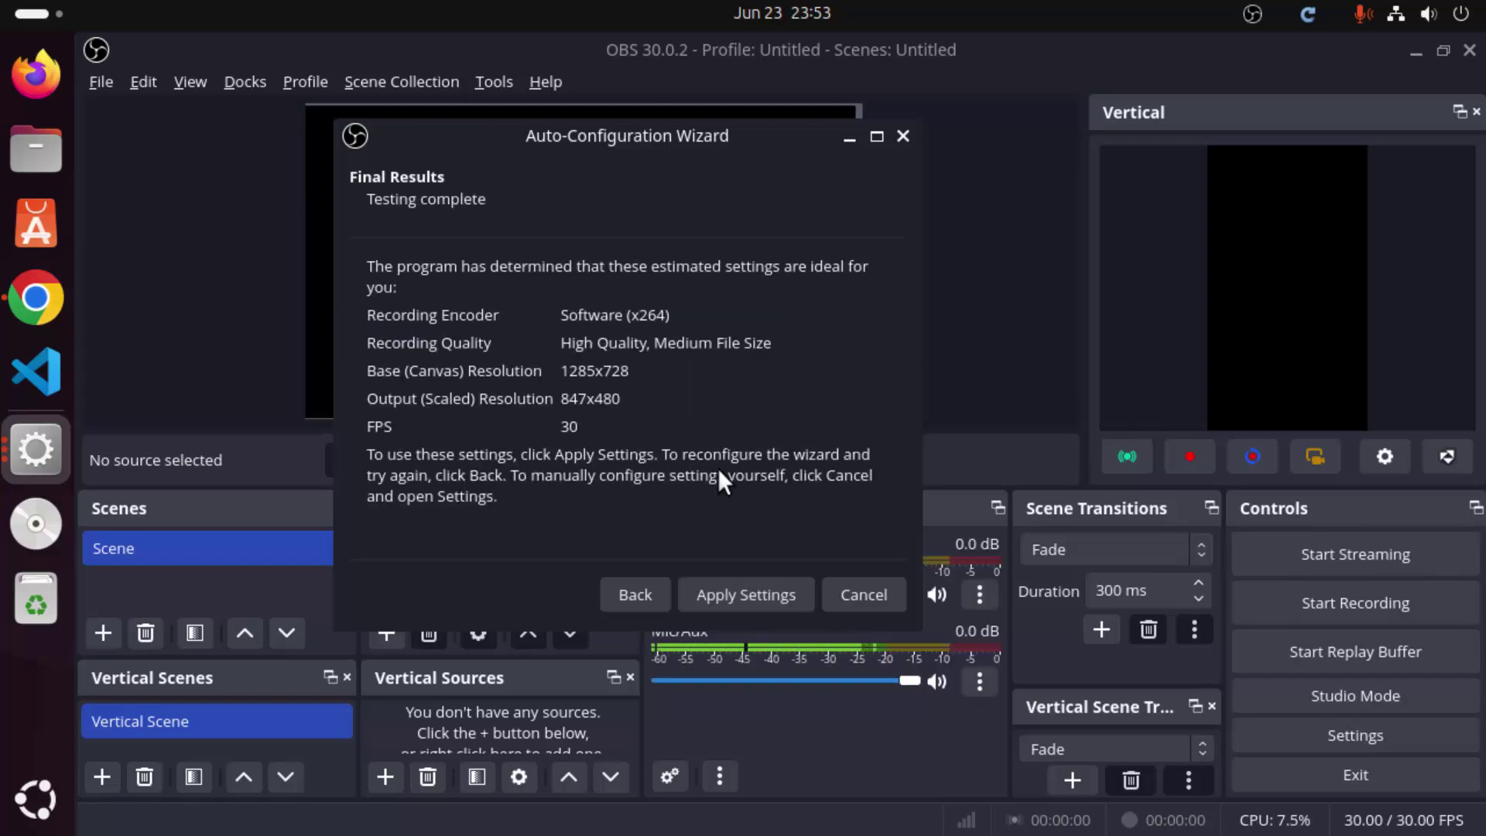
Apply the recommended settings and decline setting a WebSockets server password
{"action": "left_click", "coordinate": [718, 593]}
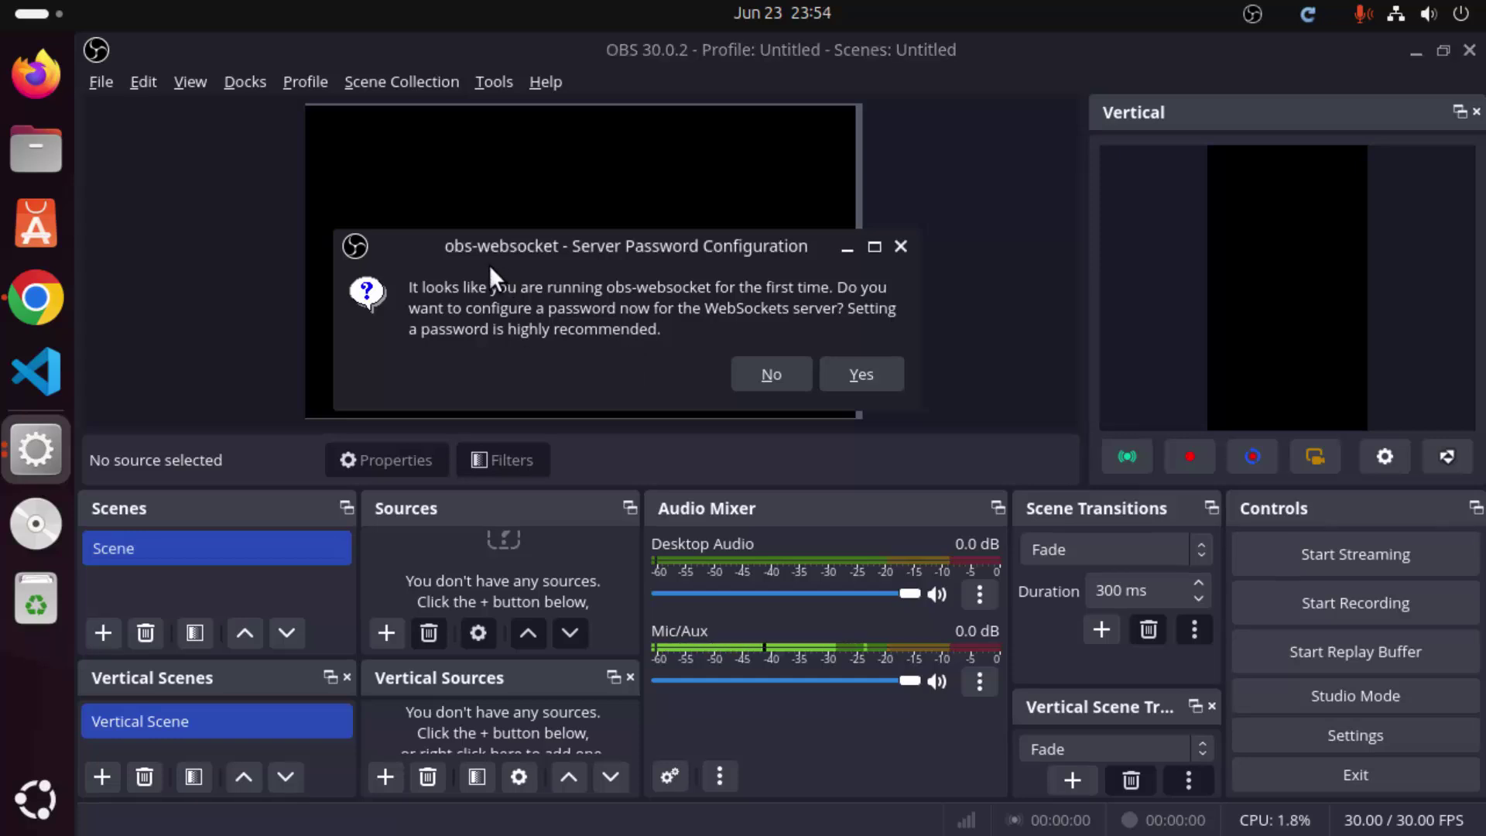
{"action": "left_click", "coordinate": [776, 373]}
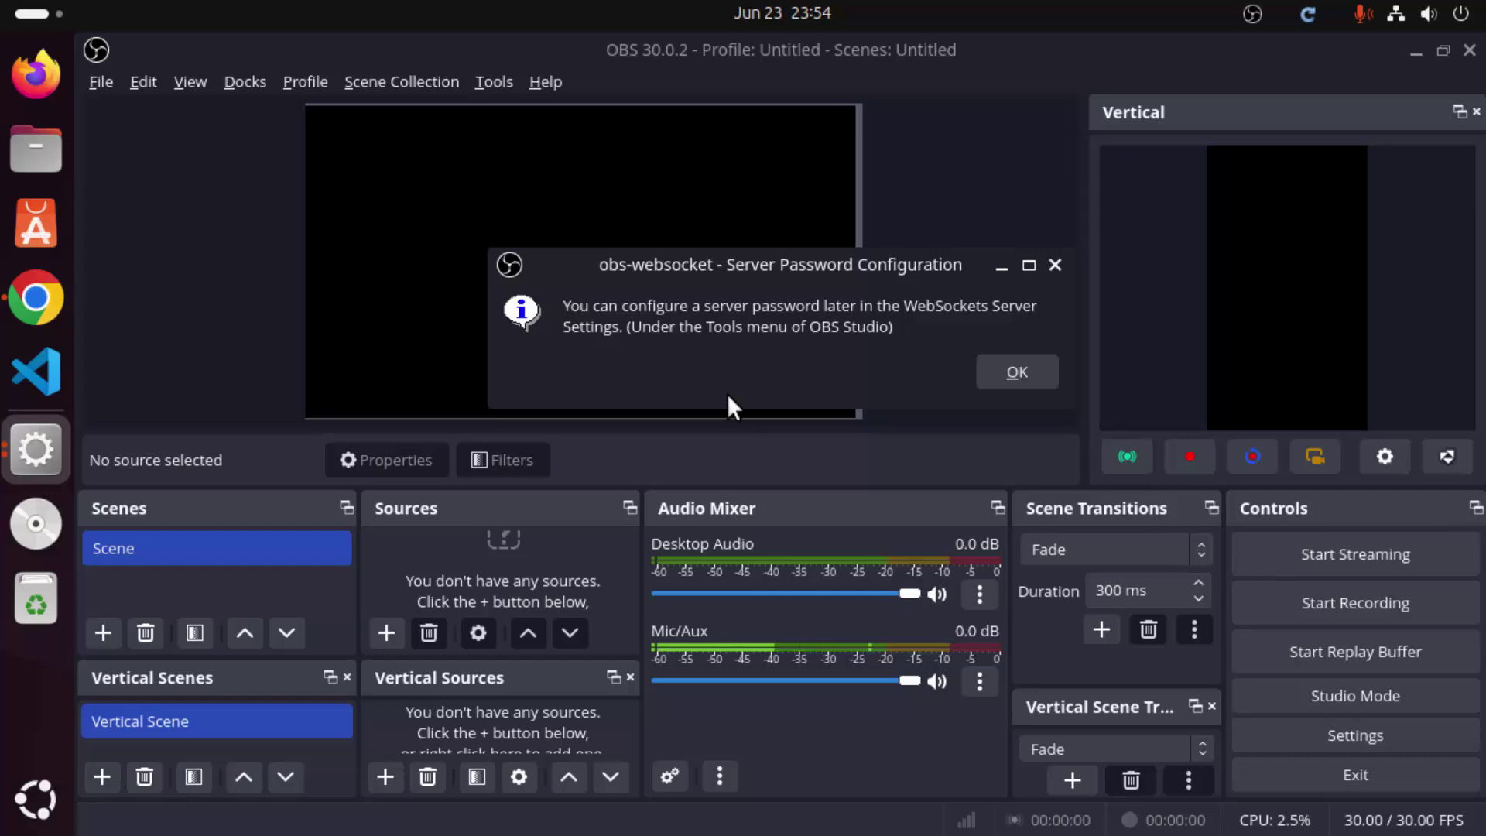
{"action": "left_click", "coordinate": [995, 373]}
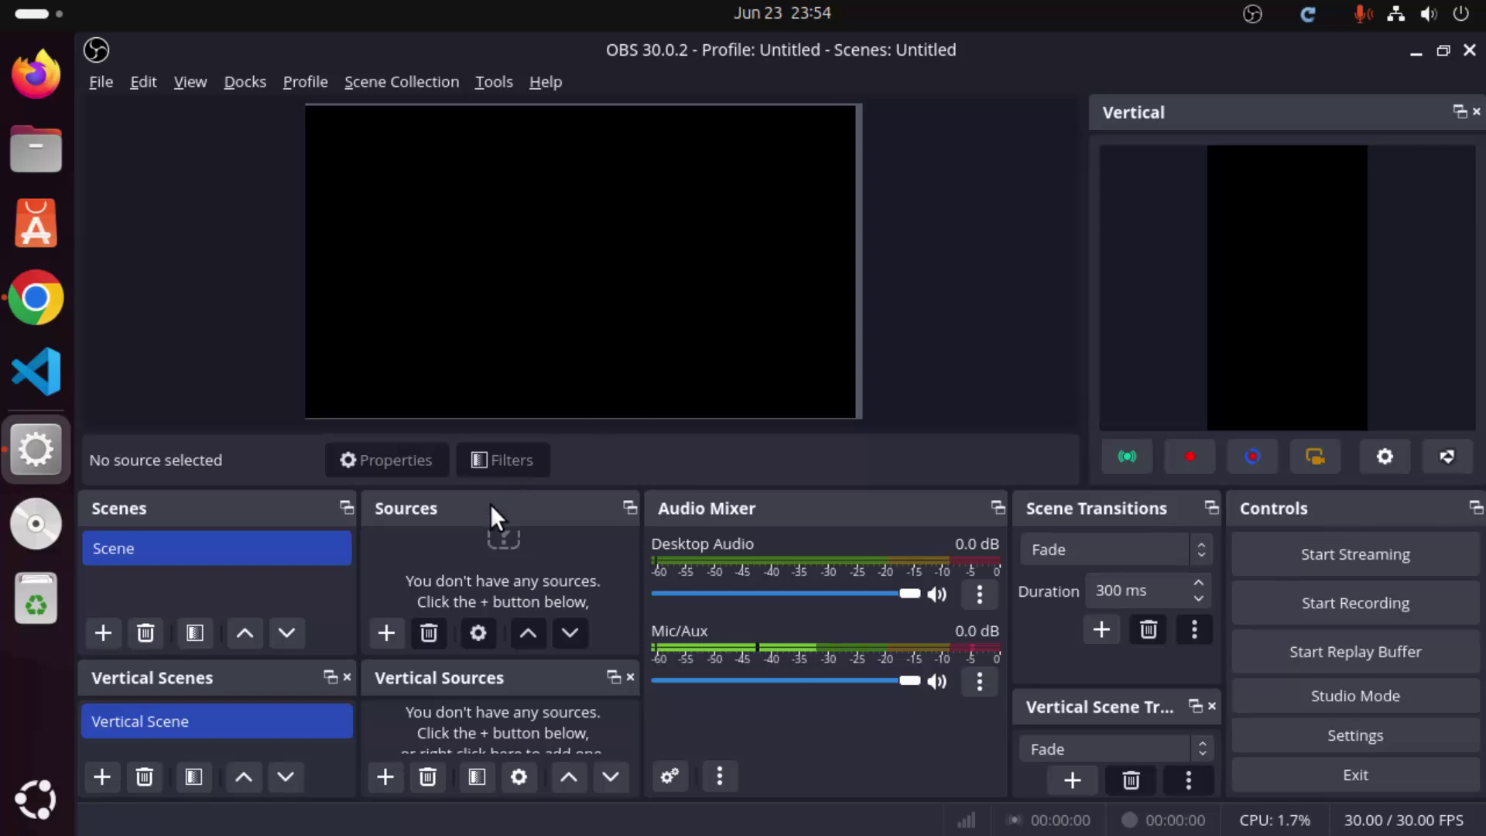
Add a Screen Capture (PipeWire) source sharing the display, leaving Show Cursor on
{"action": "left_click", "coordinate": [384, 630]}
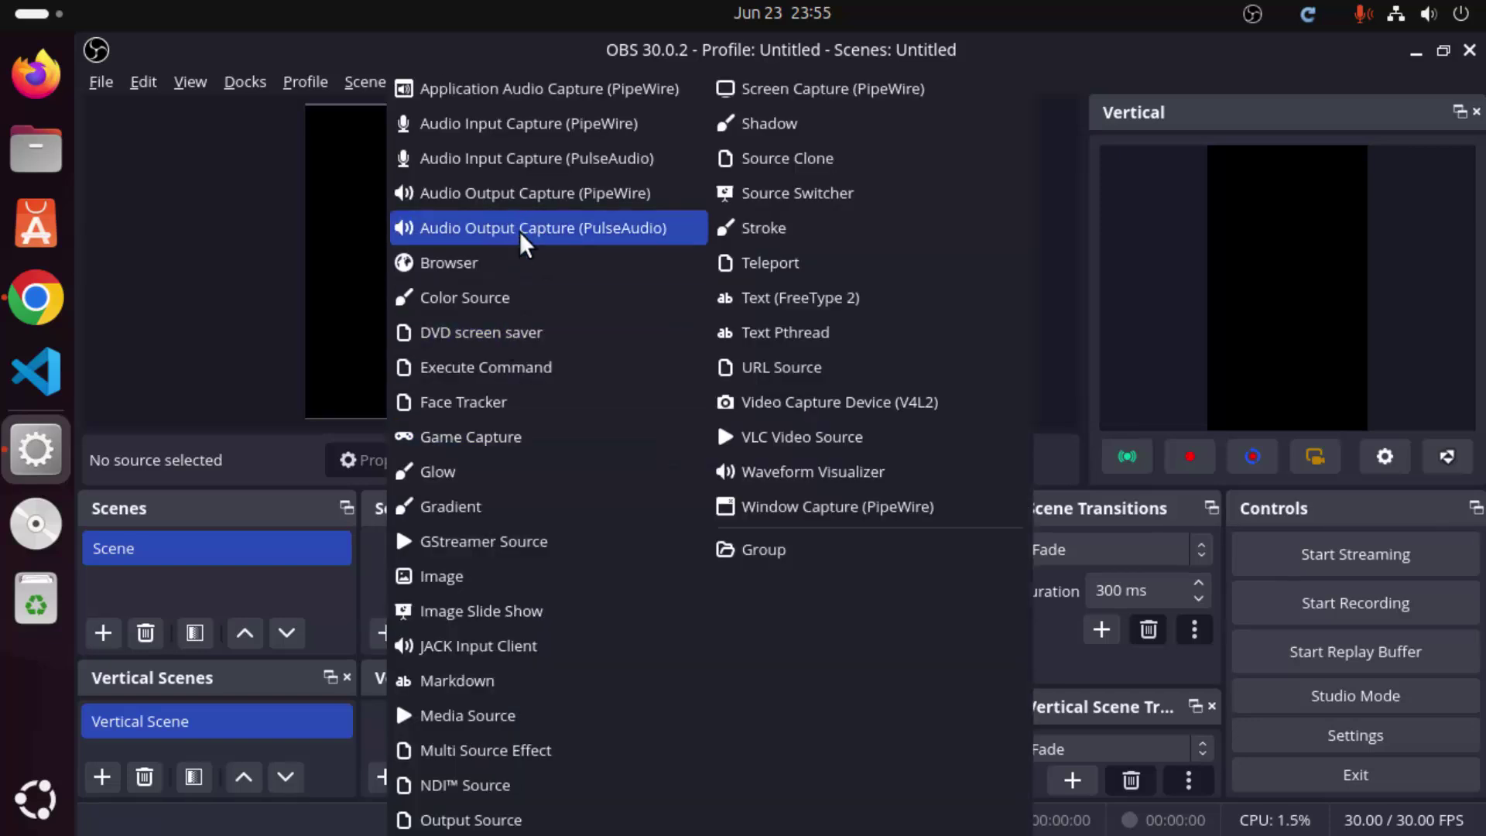
{"action": "left_click", "coordinate": [752, 92]}
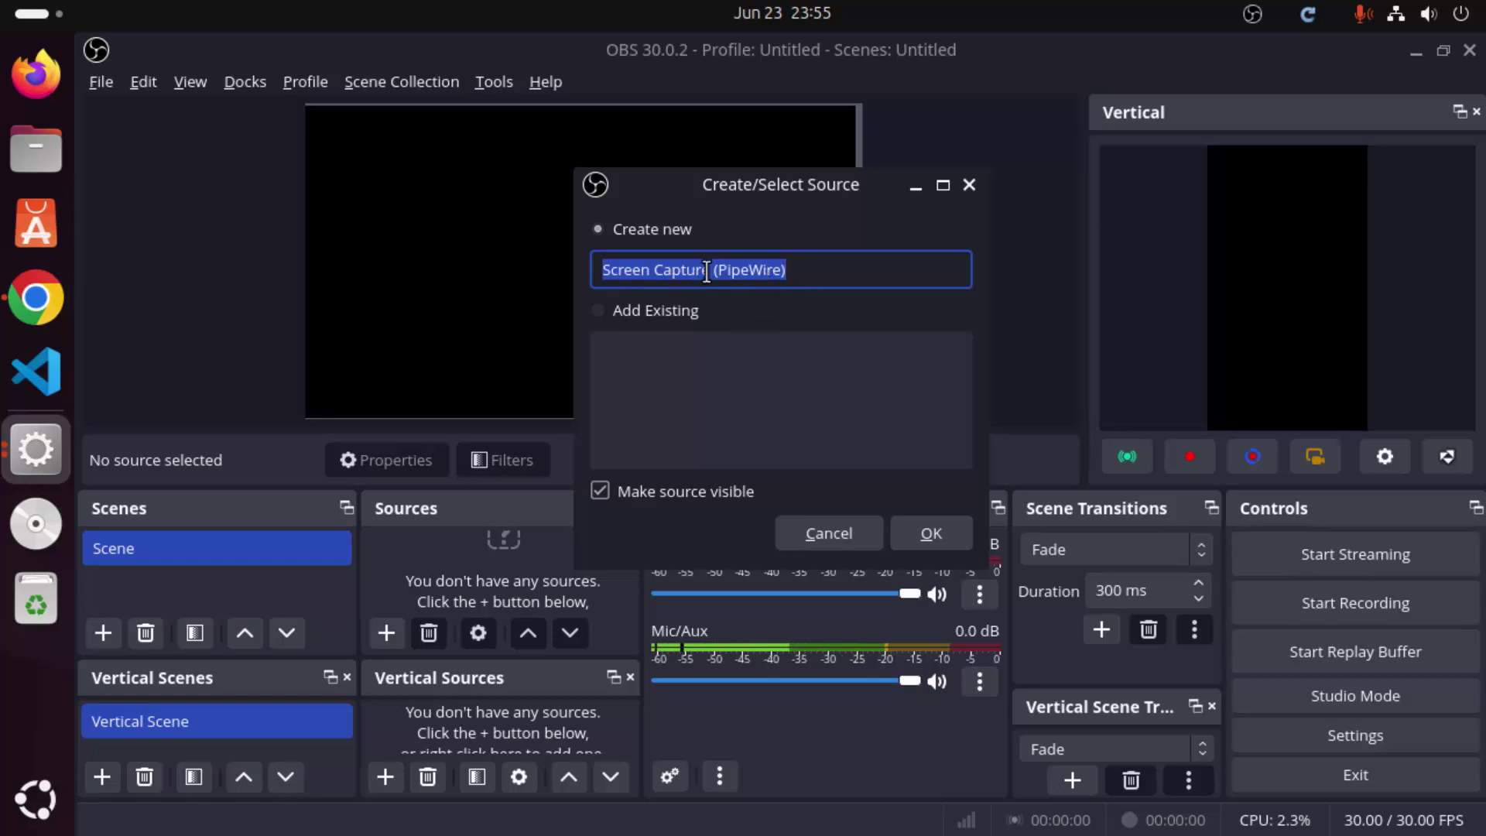
{"action": "left_click", "coordinate": [916, 536]}
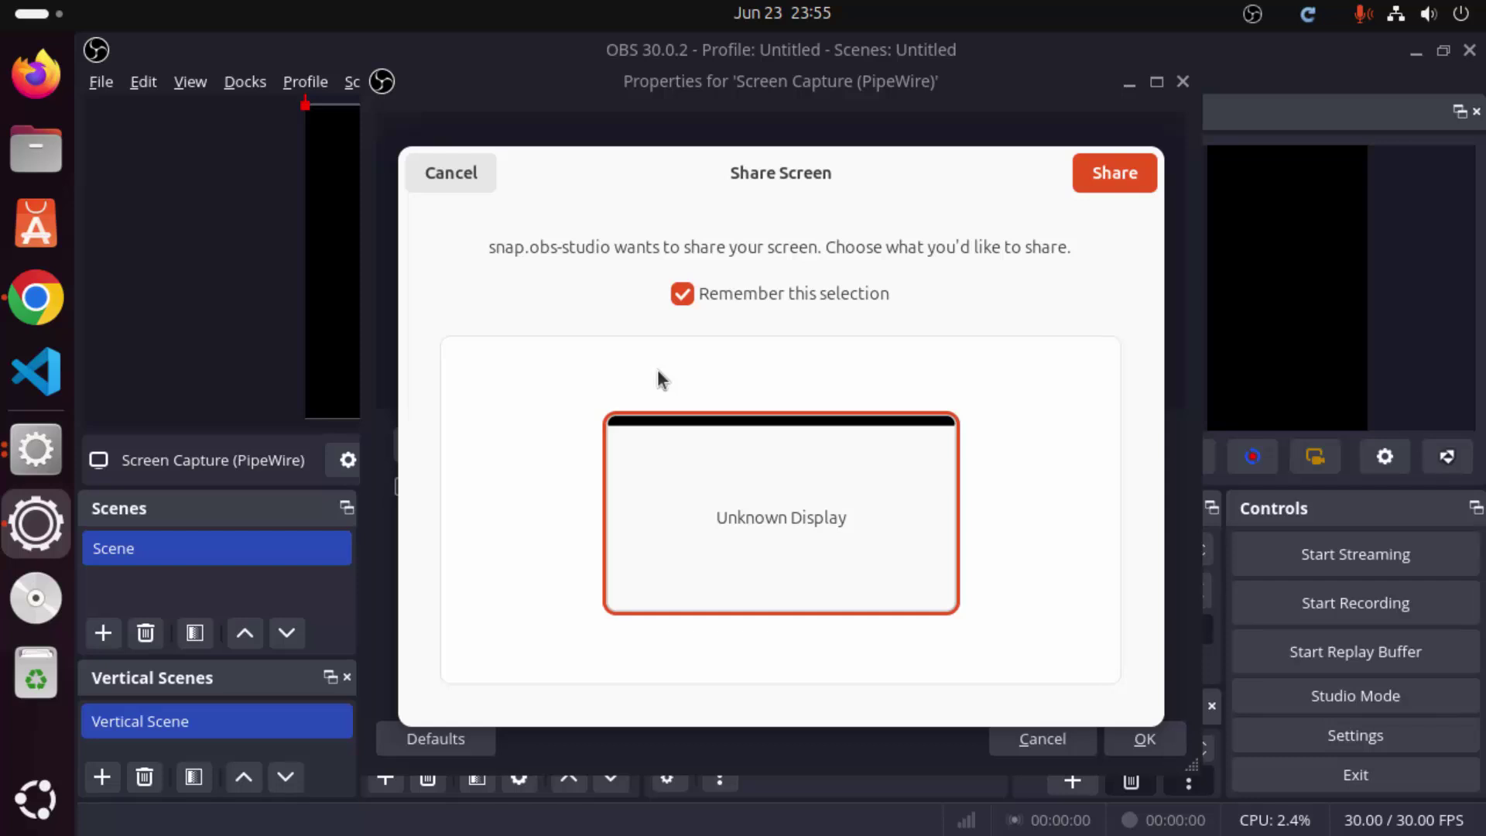
{"action": "left_click", "coordinate": [1099, 178]}
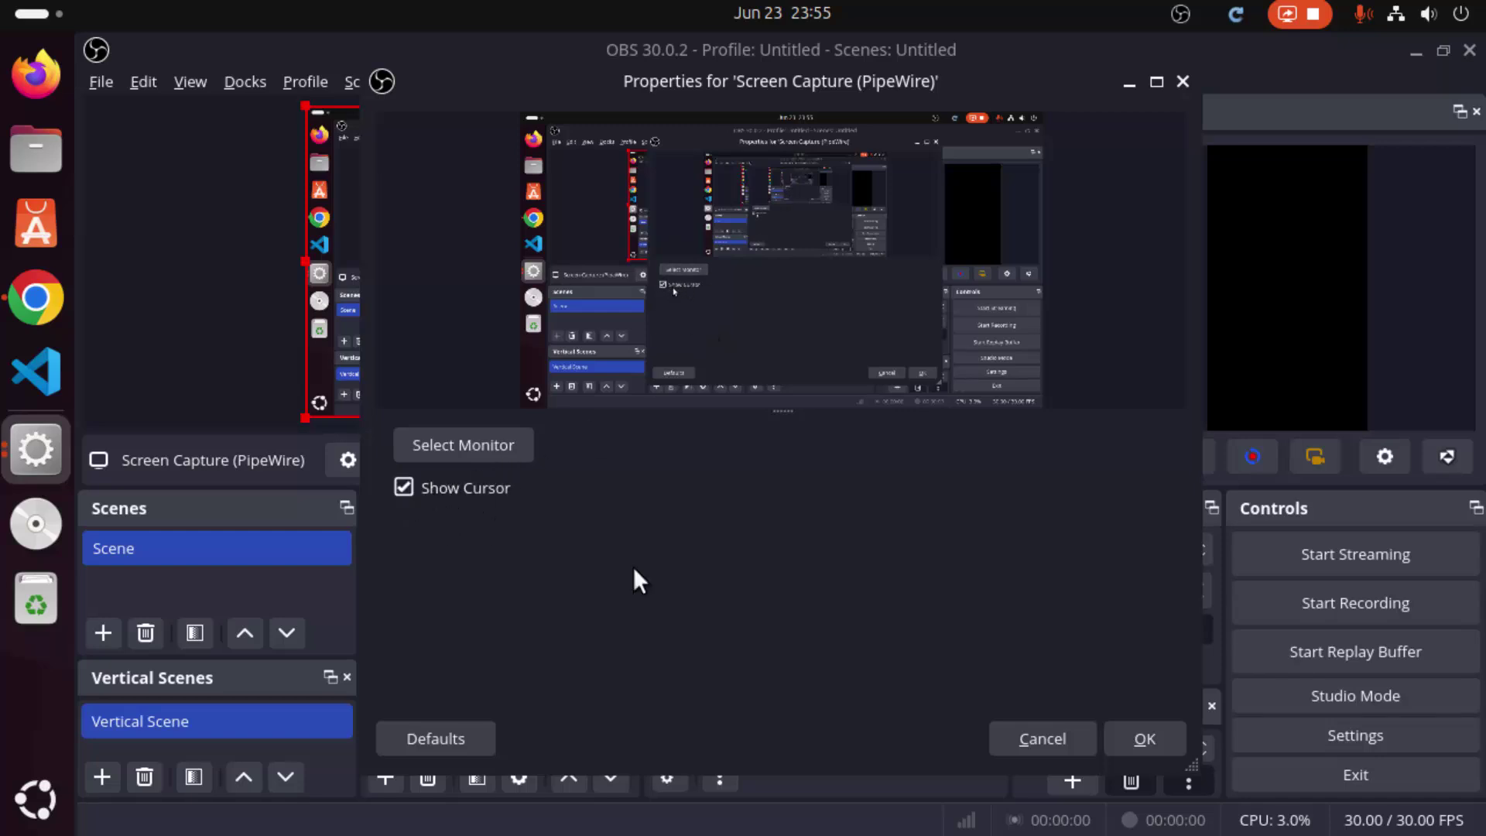
{"action": "left_click", "coordinate": [1119, 737]}
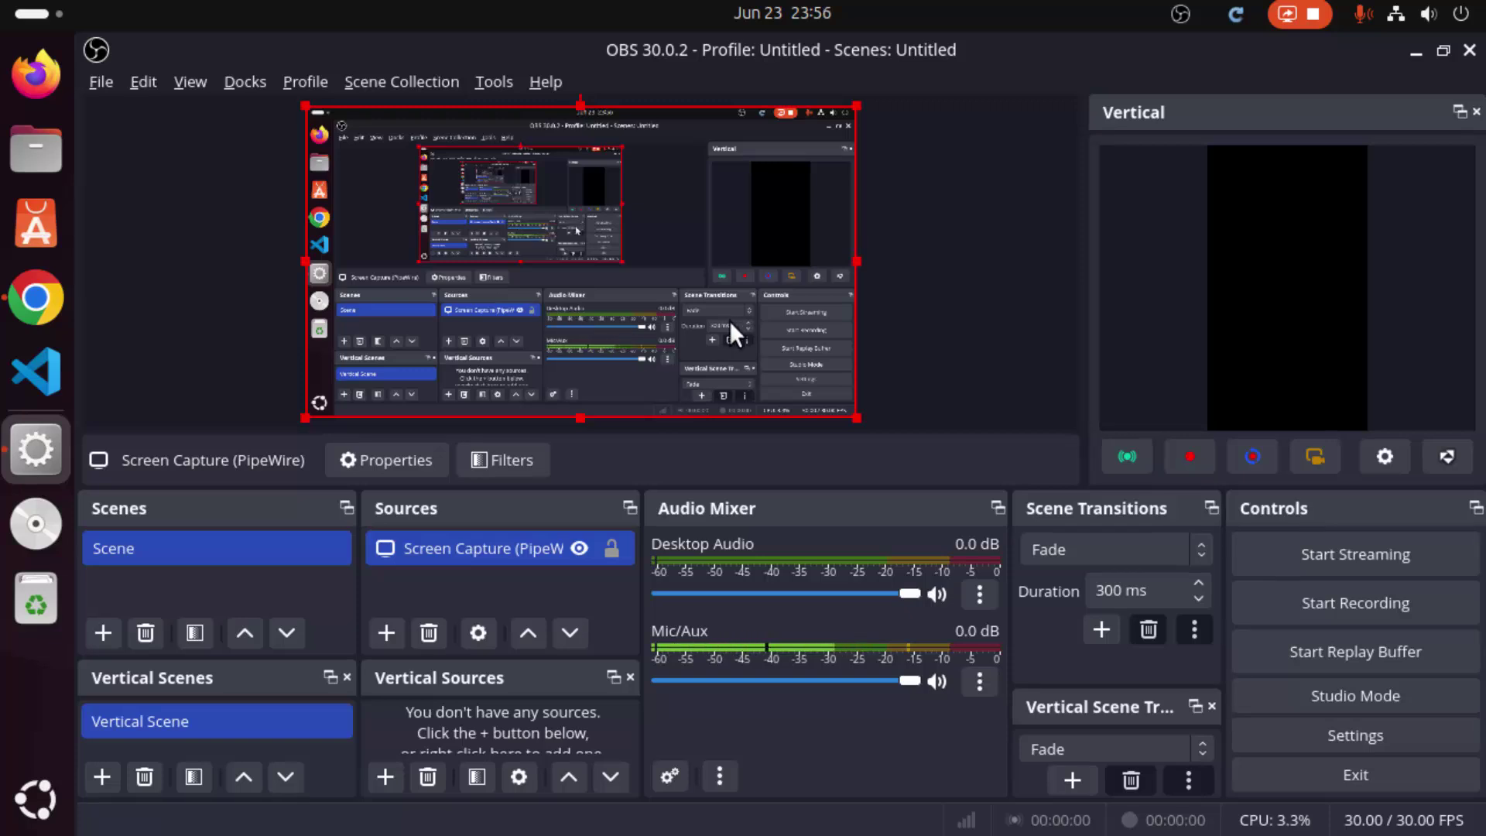
In Settings > Output, inspect the current Recording Path and open its Browse folder picker
{"action": "left_click", "coordinate": [1275, 745]}
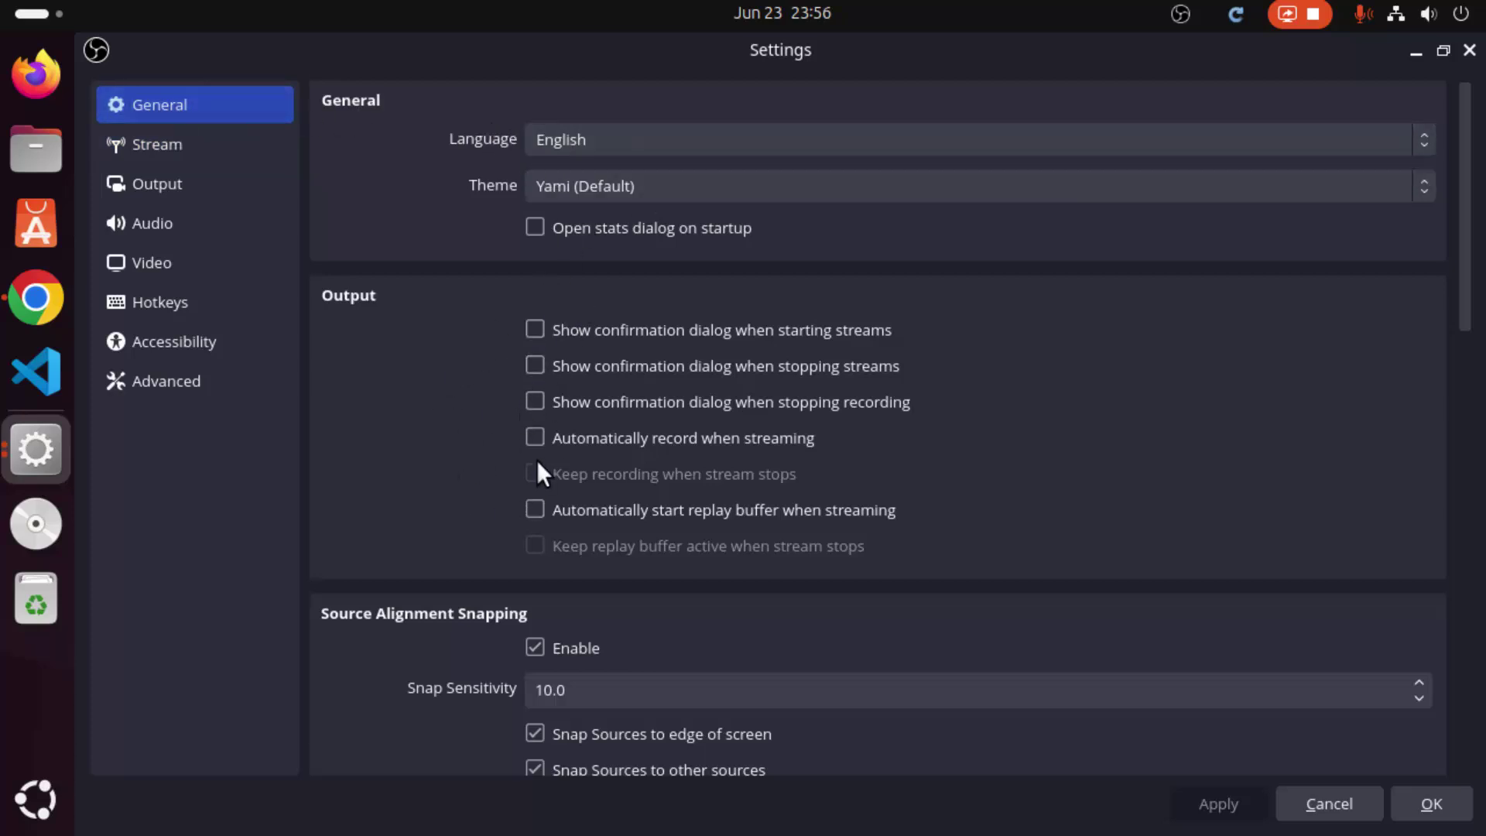
{"action": "left_click", "coordinate": [184, 151]}
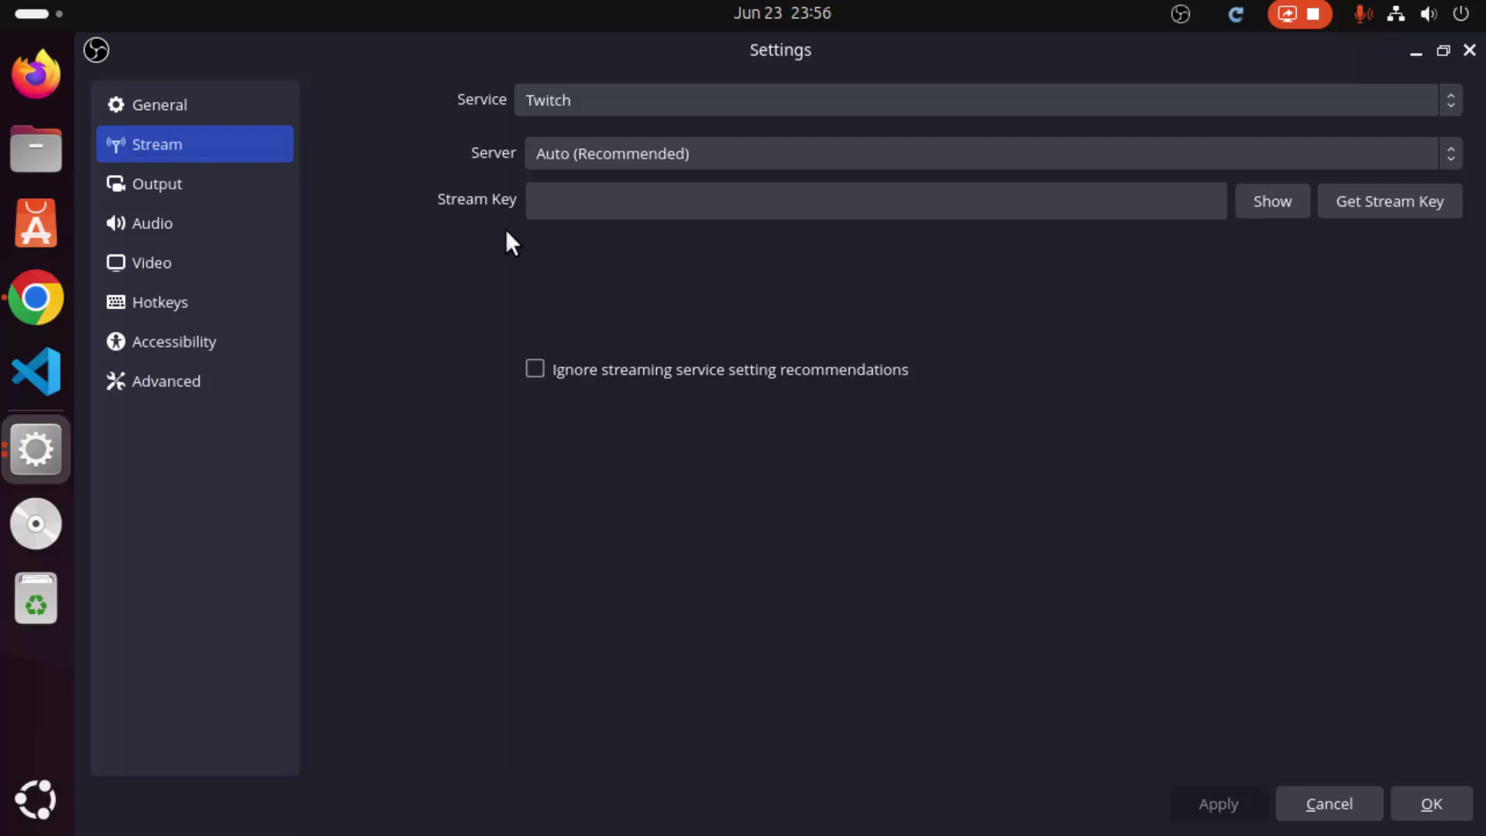
{"action": "left_click", "coordinate": [207, 193]}
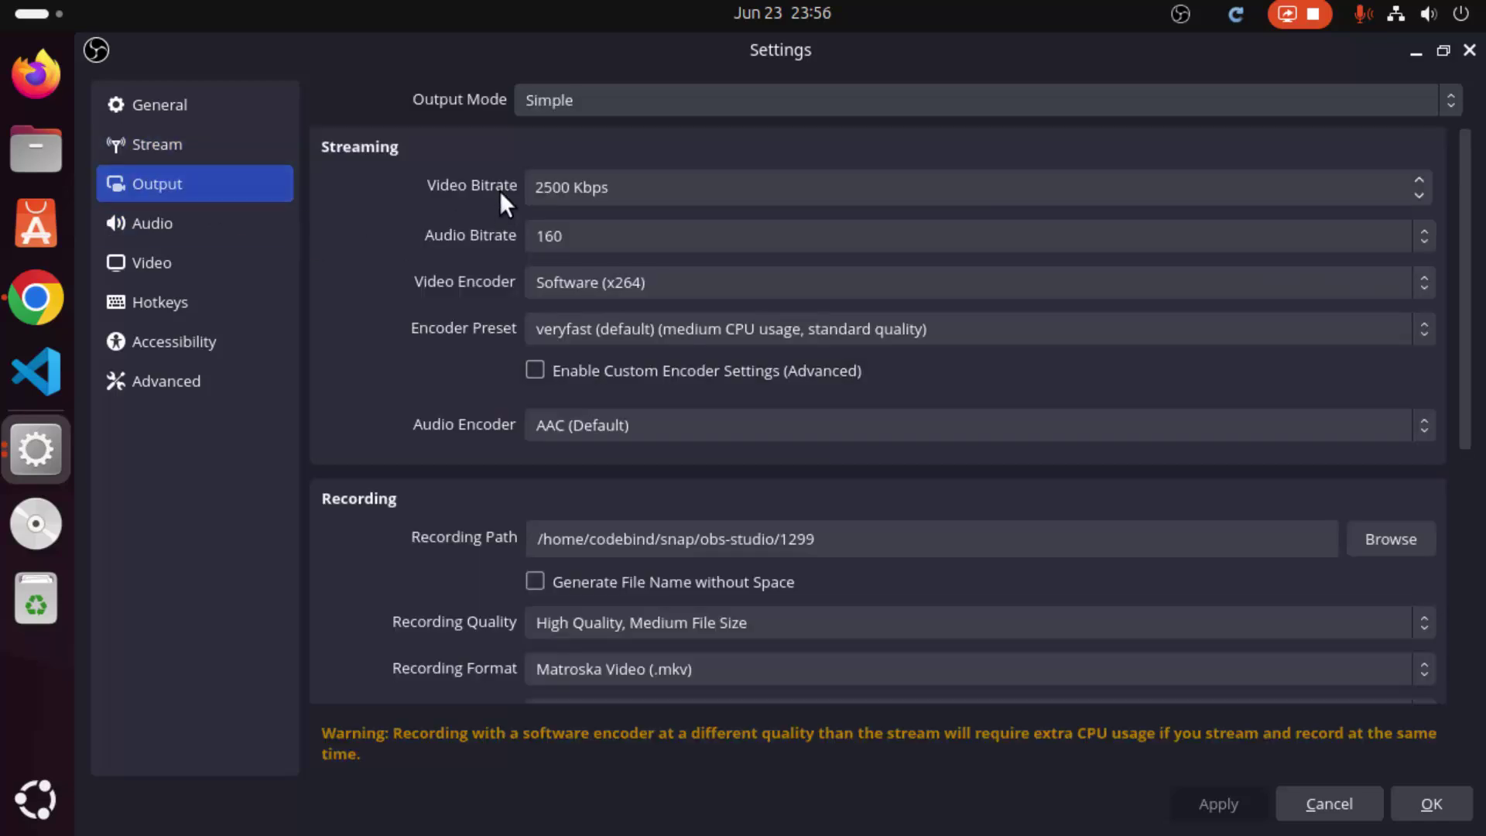
{"action": "scroll", "coordinate": [480, 404], "scroll_direction": "down", "scroll_amount": 5}
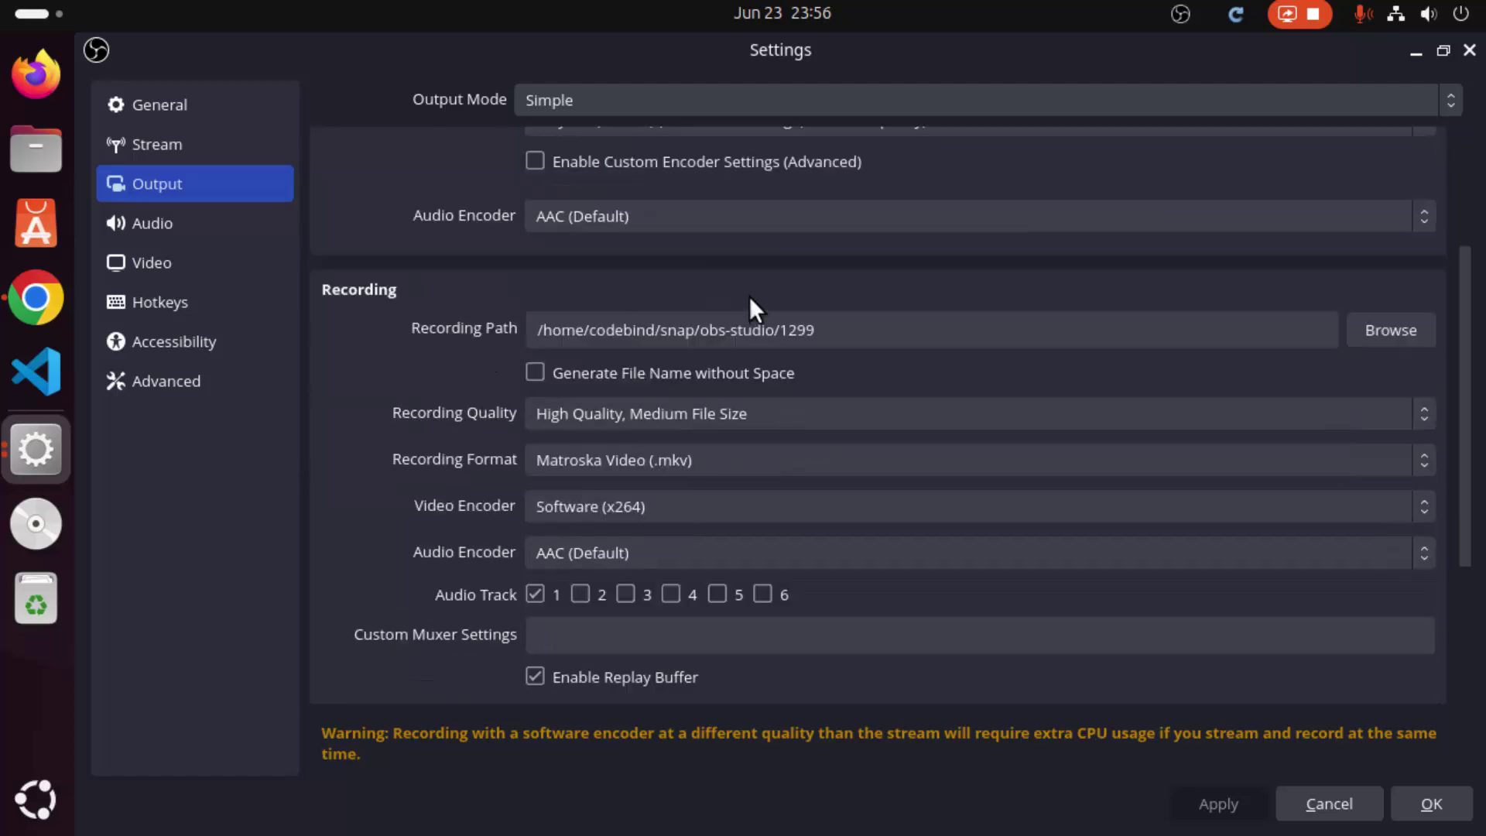
{"action": "left_click_drag", "start_coordinate": [821, 329], "coordinate": [517, 315]}
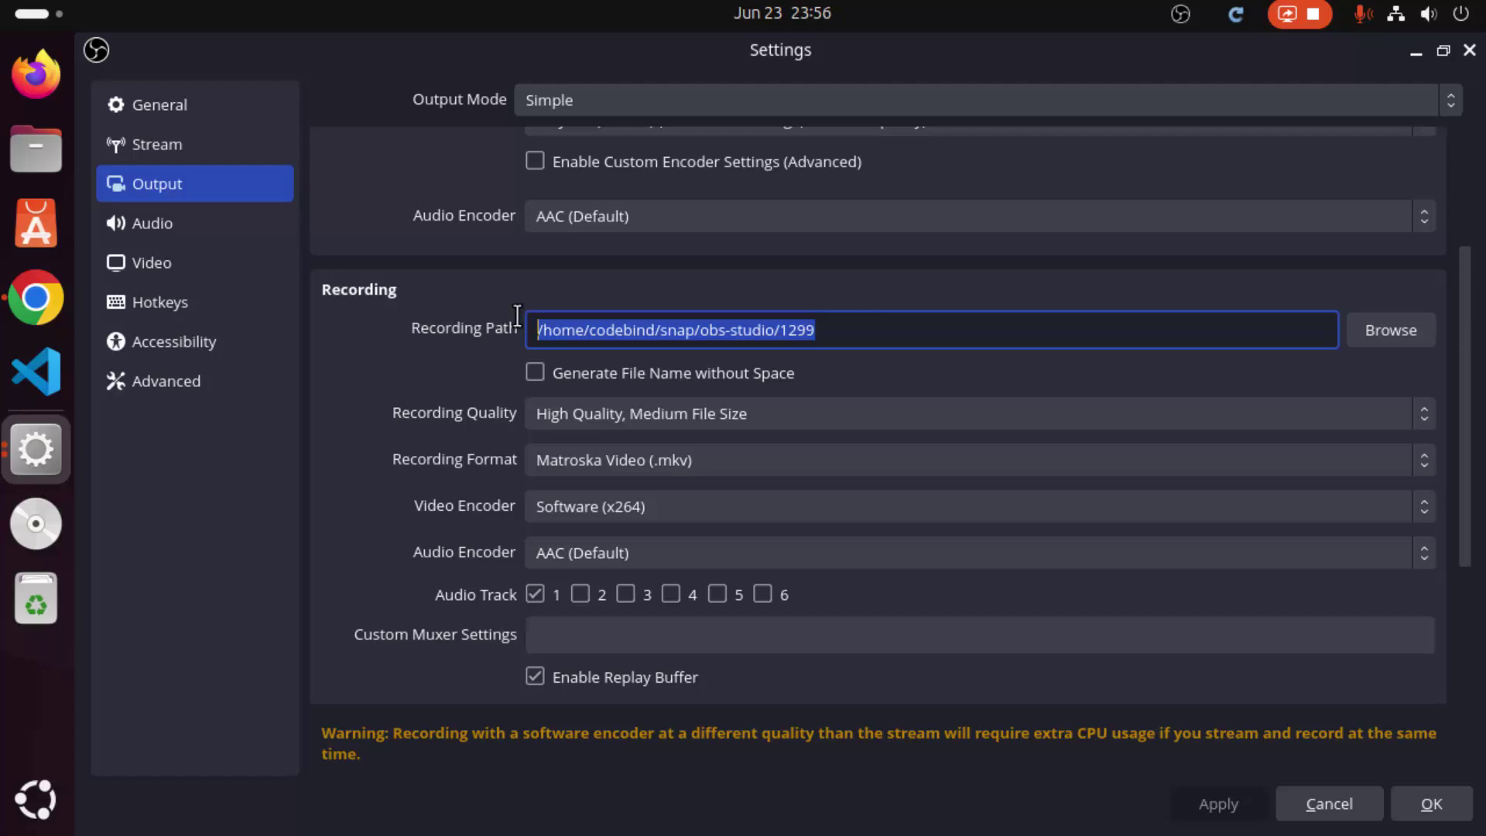
{"action": "double_click", "coordinate": [630, 330]}
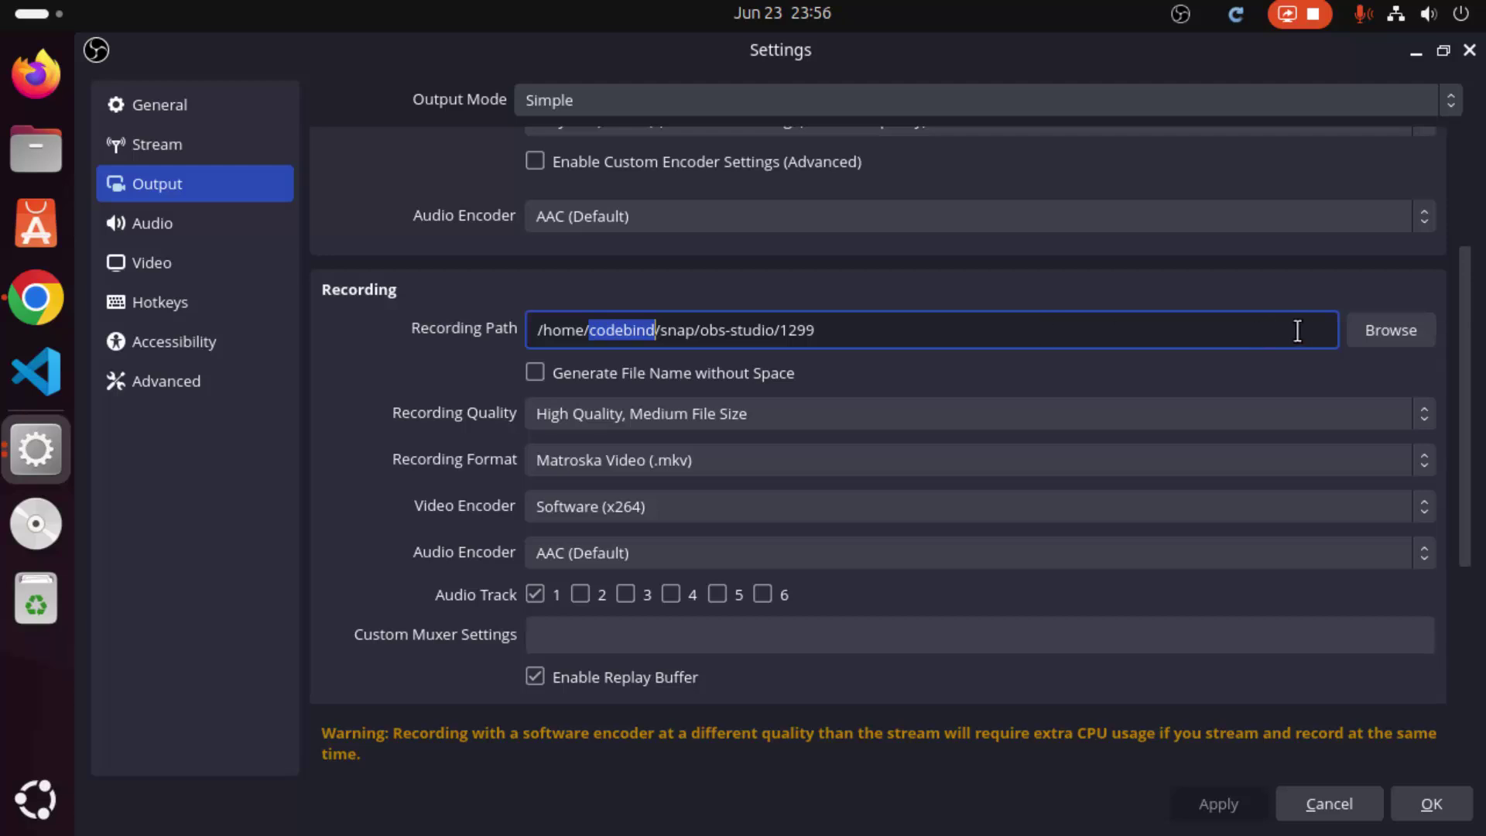
{"action": "left_click", "coordinate": [1379, 331]}
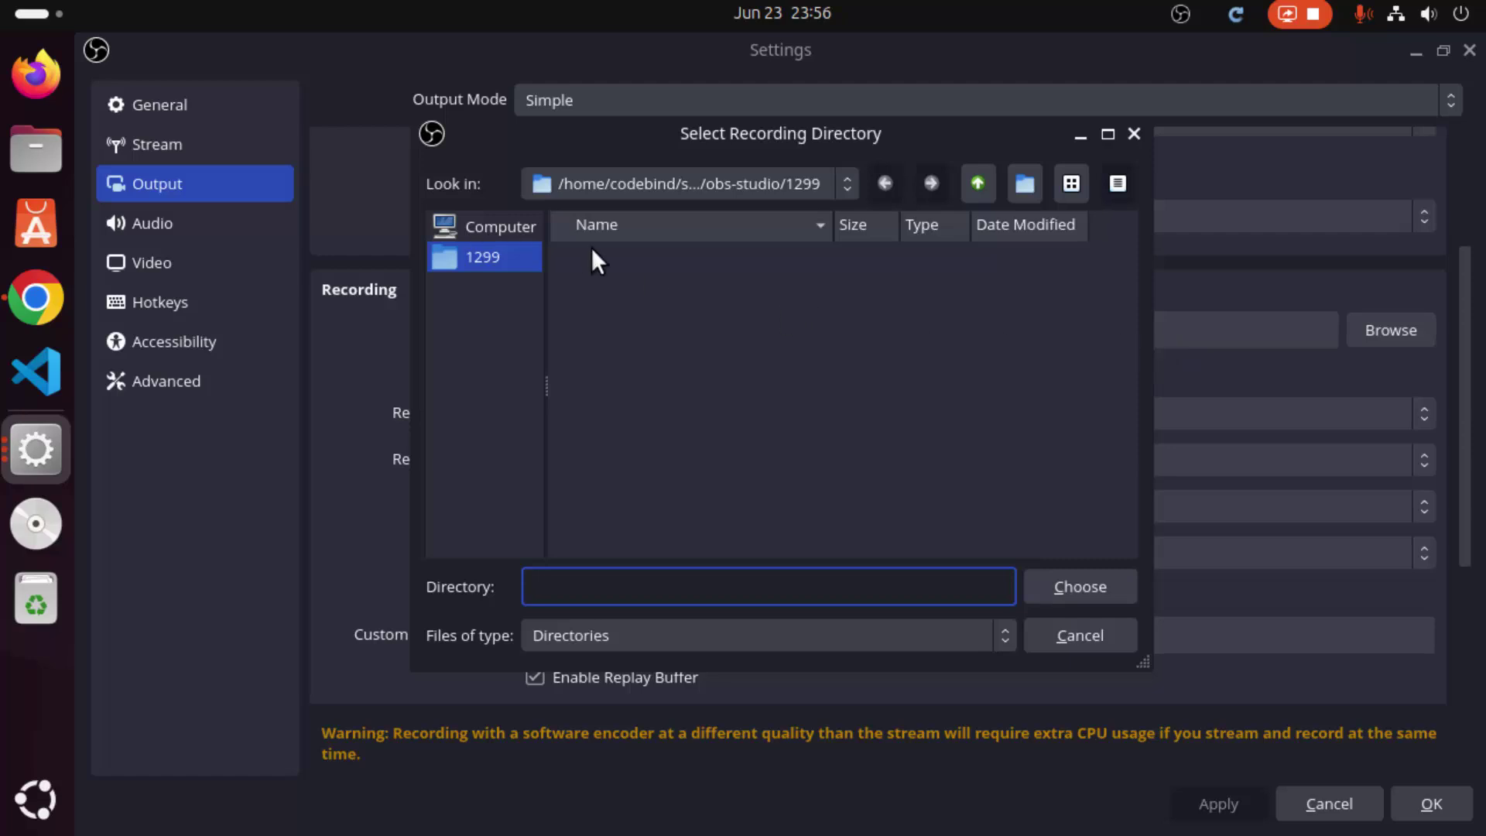
Navigate to /home/<user>/Videos and choose it as the recording folder
{"action": "left_click", "coordinate": [494, 226]}
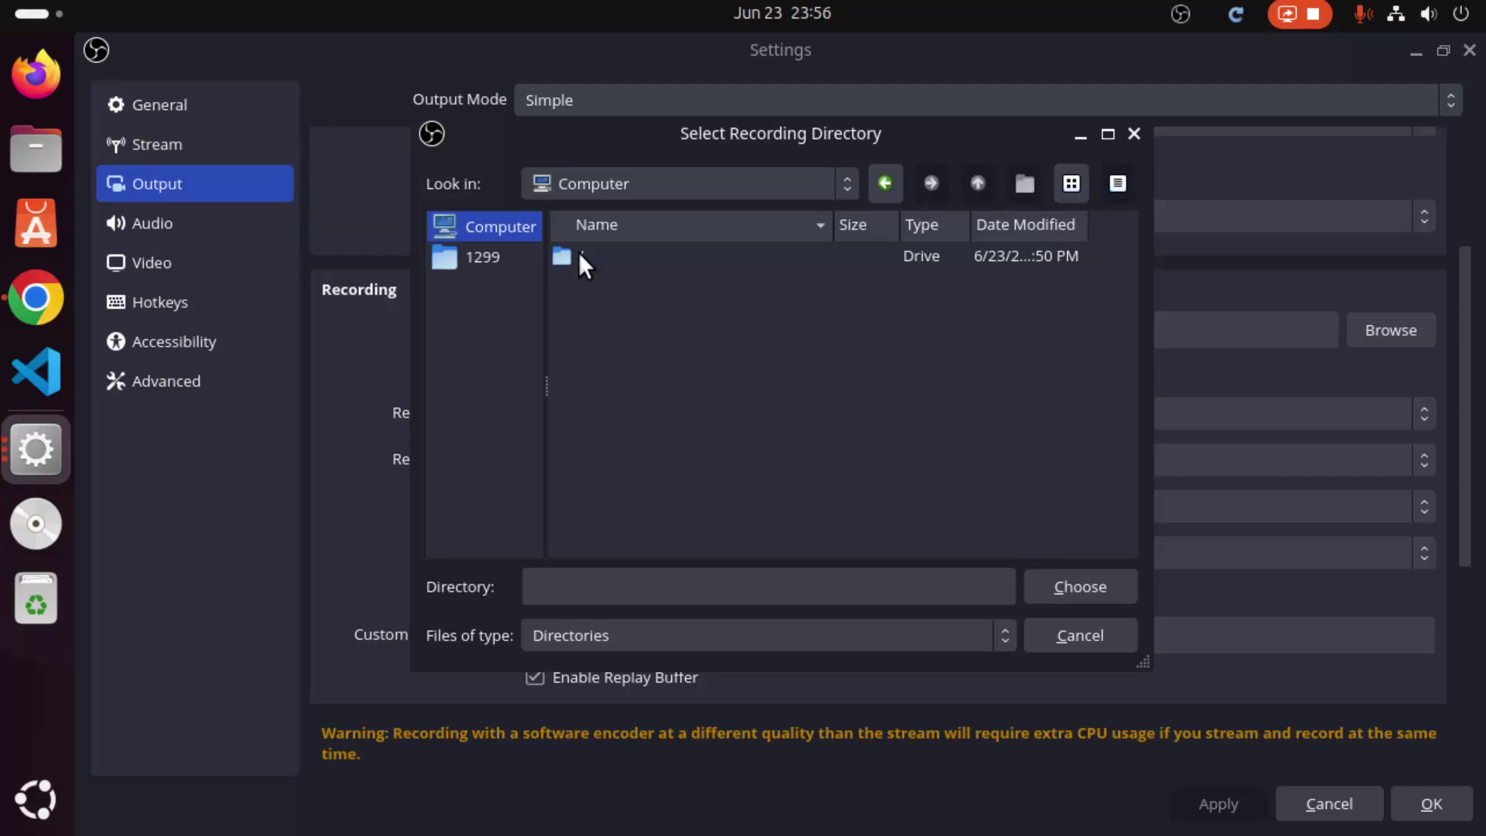
{"action": "double_click", "coordinate": [579, 252]}
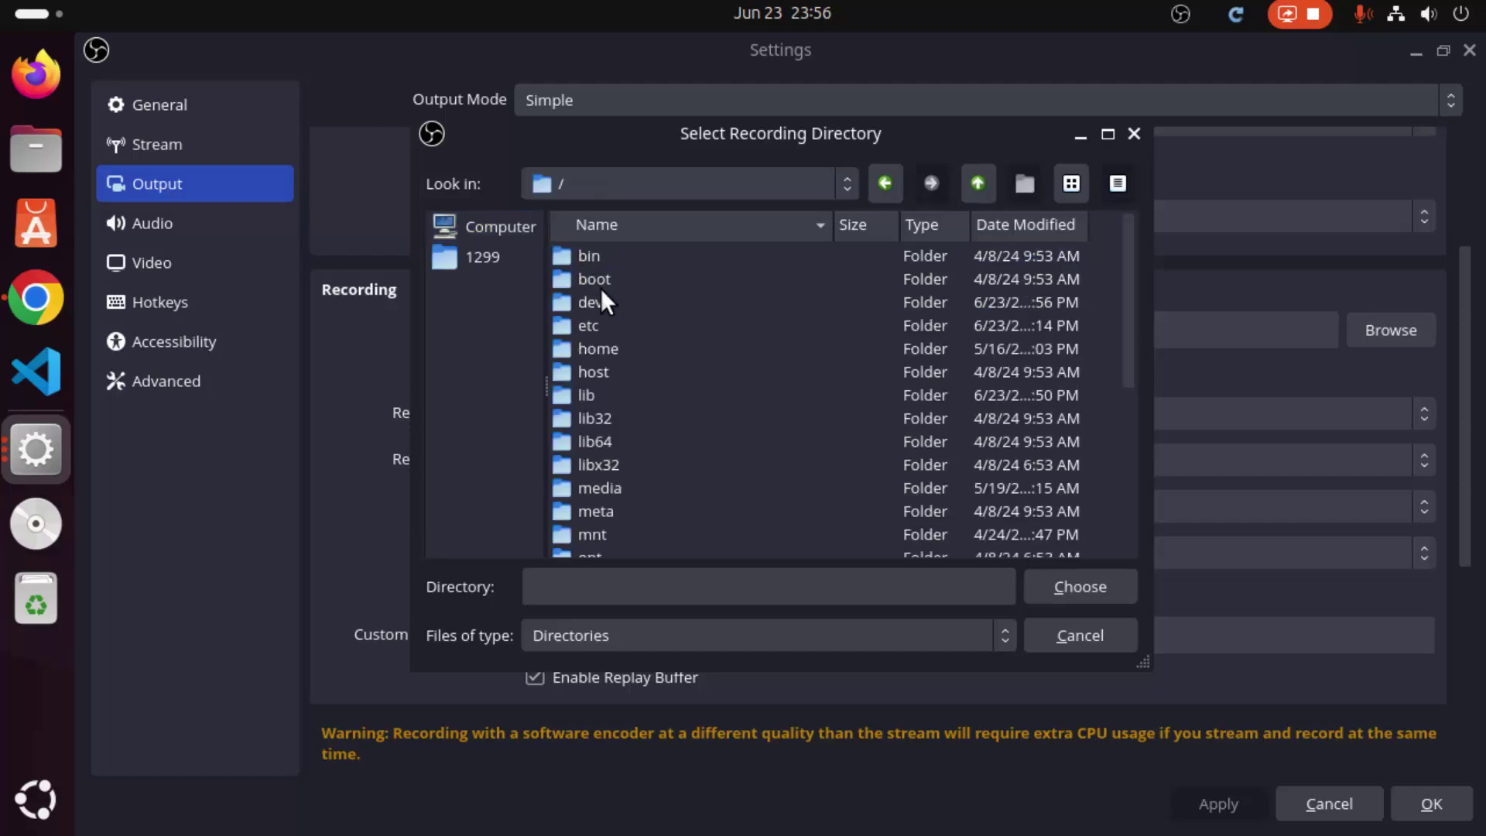
{"action": "double_click", "coordinate": [597, 349]}
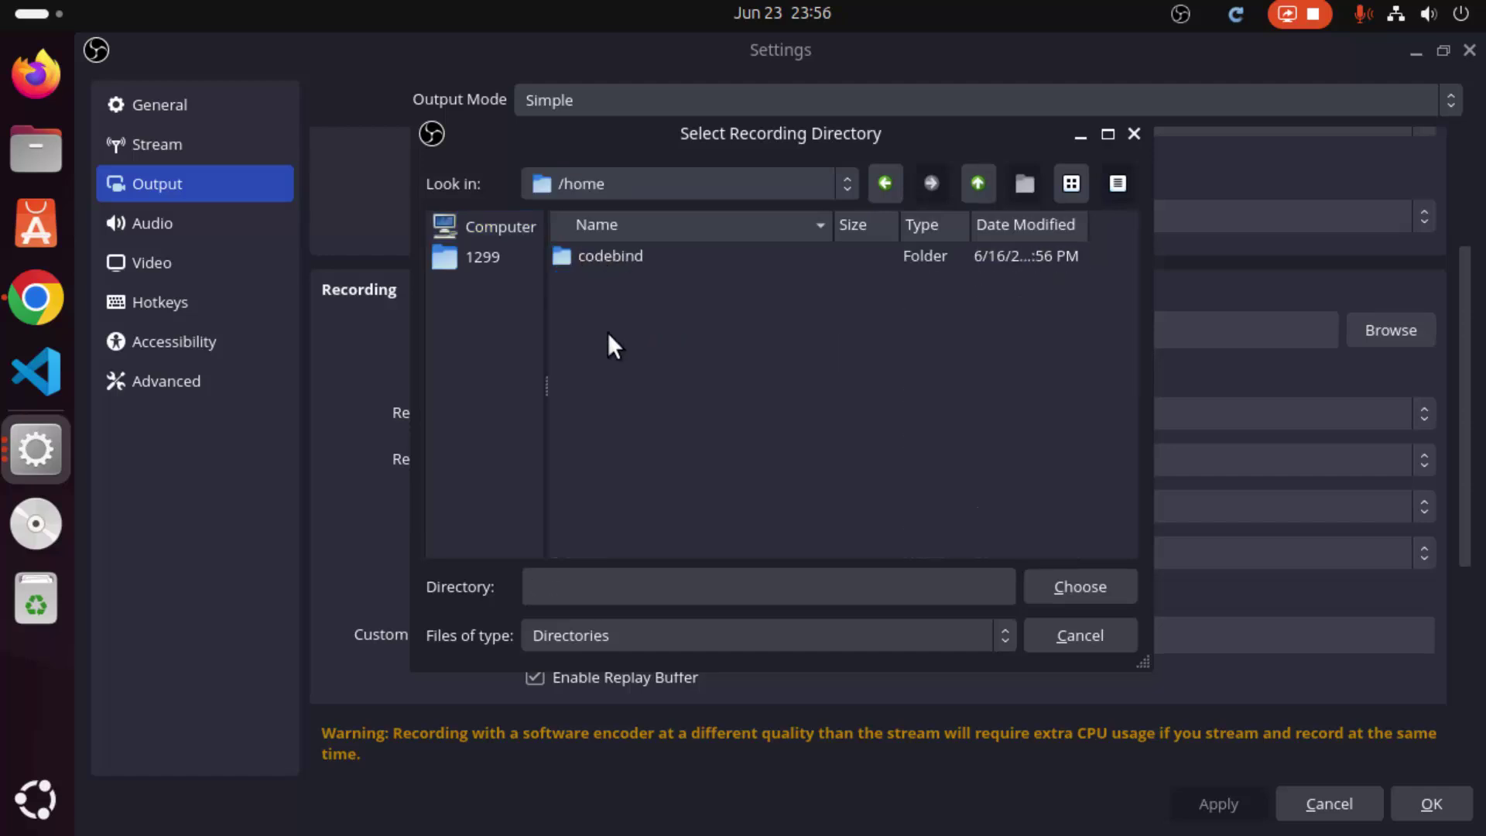
{"action": "double_click", "coordinate": [616, 251]}
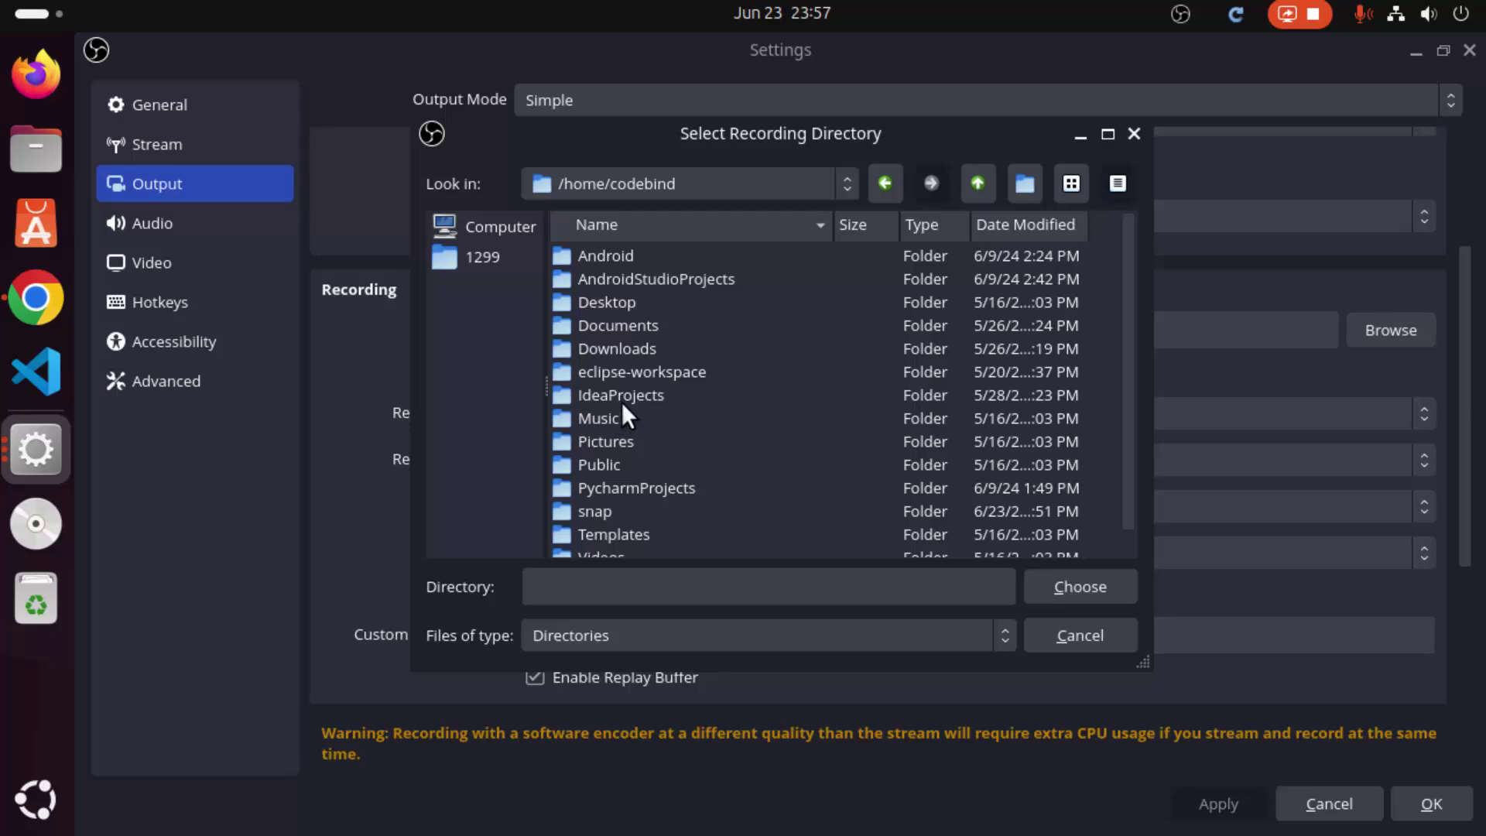
{"action": "scroll", "coordinate": [620, 402], "scroll_direction": "down", "scroll_amount": 1}
{"action": "left_click", "coordinate": [602, 540]}
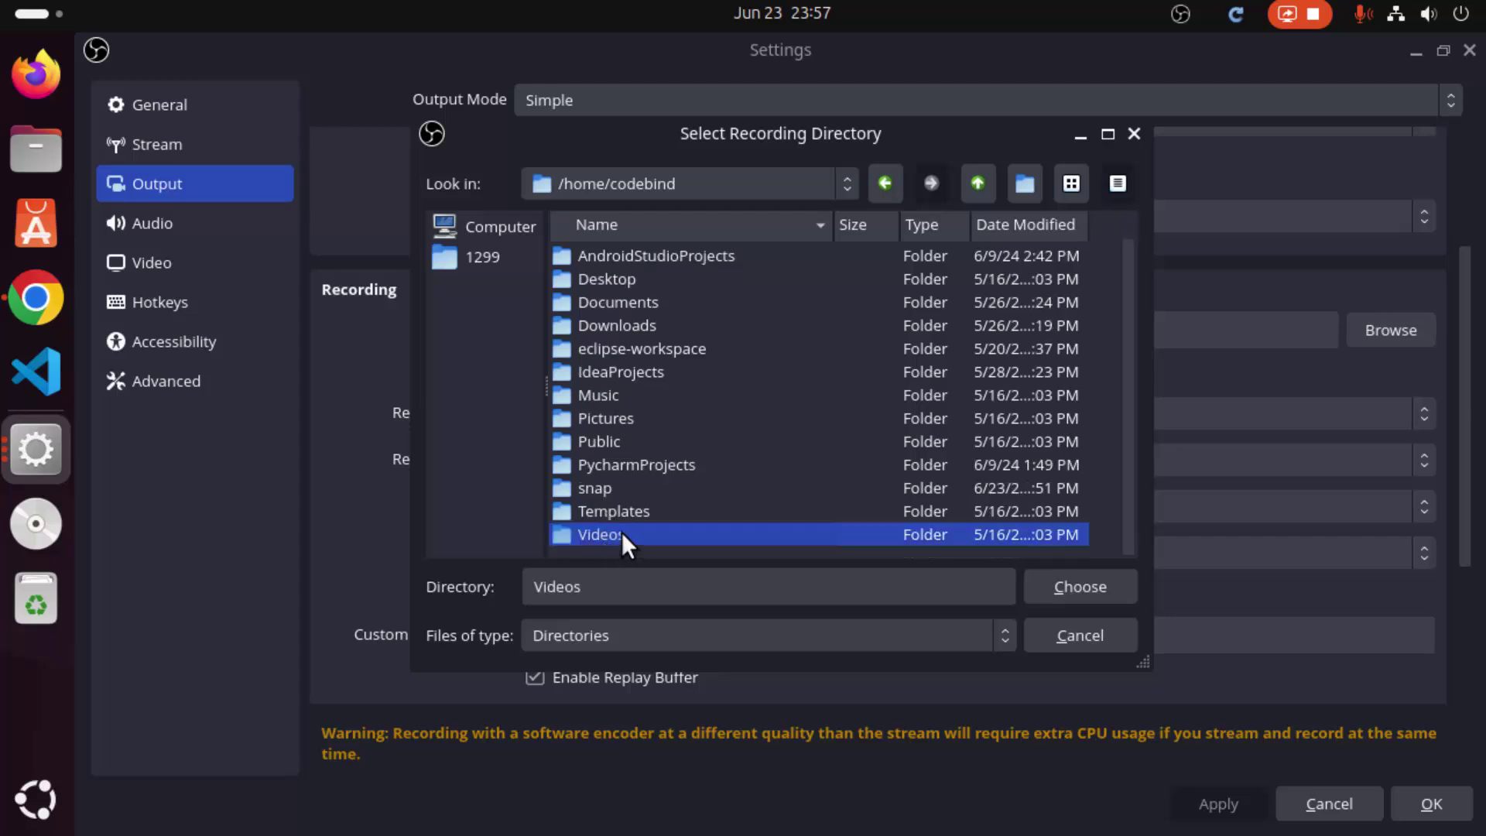
{"action": "double_click", "coordinate": [621, 532]}
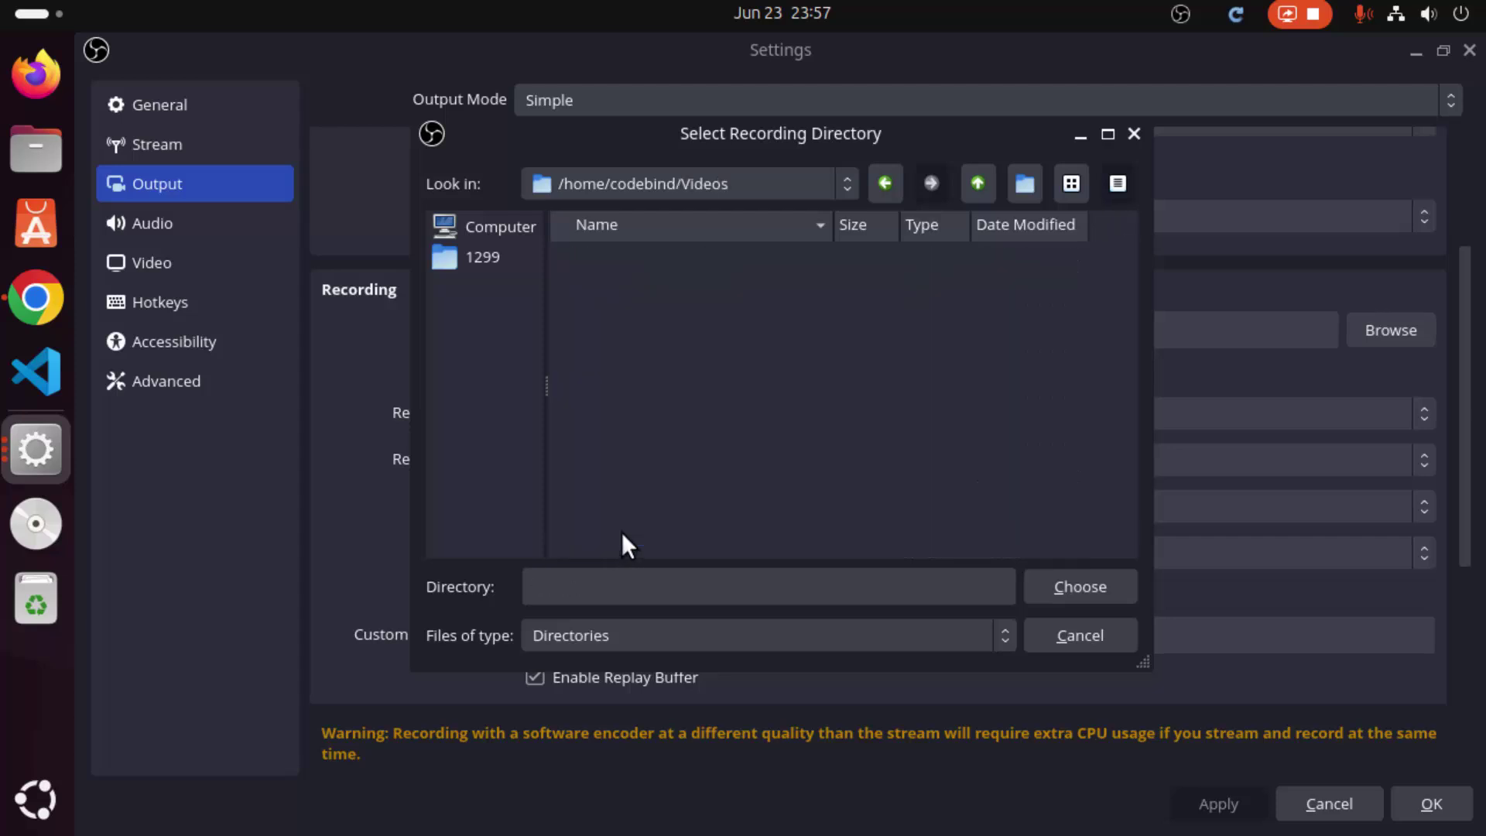
{"action": "left_click", "coordinate": [1047, 585]}
{"action": "left_click", "coordinate": [717, 328]}
Change the OBS recording format from Matroska (.mkv) to MPEG-4 (.mp4)
{"action": "left_click_drag", "start_coordinate": [717, 328], "coordinate": [546, 307]}
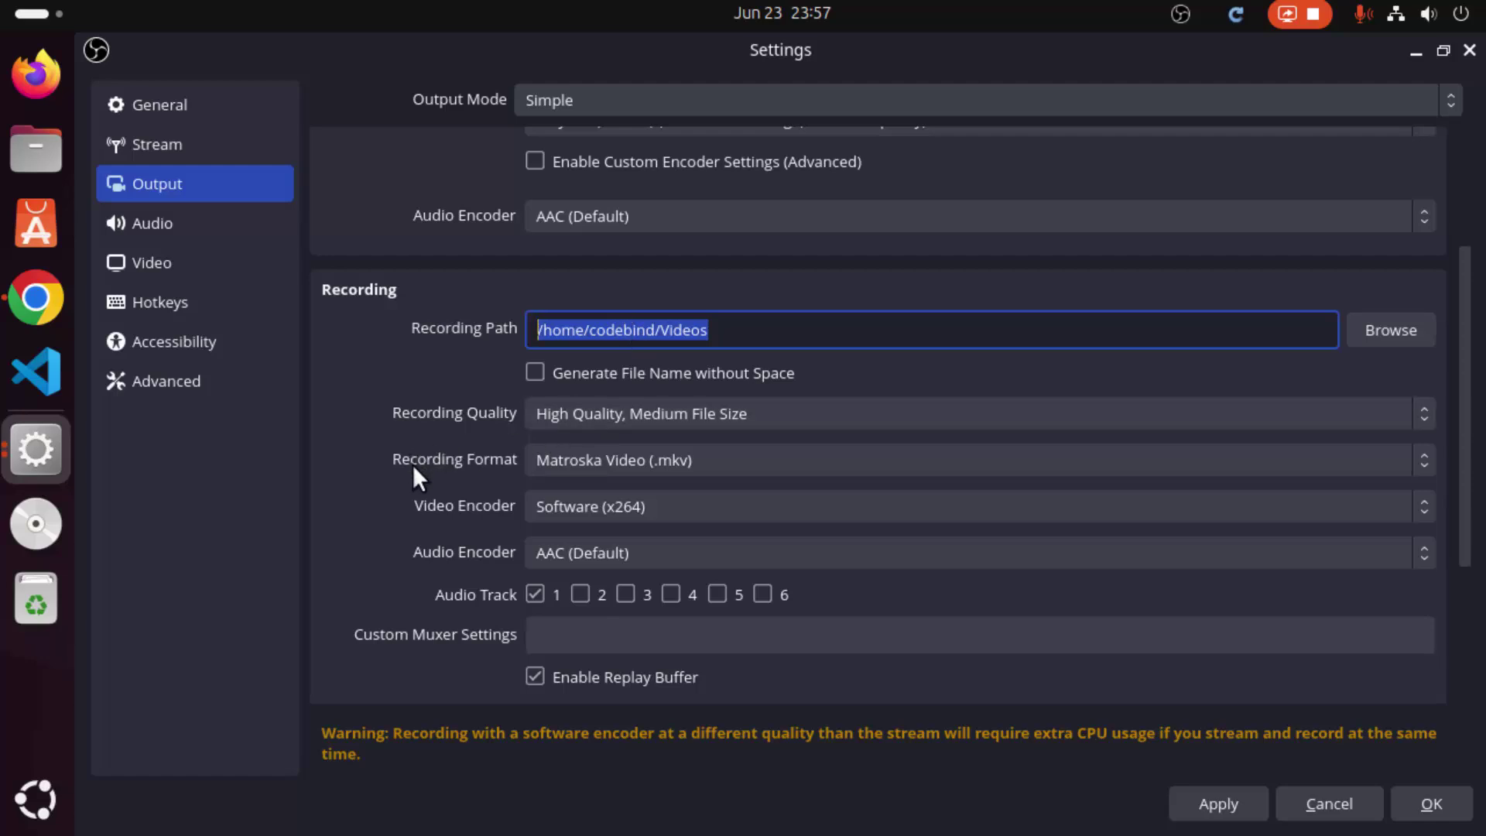
{"action": "left_click", "coordinate": [728, 471]}
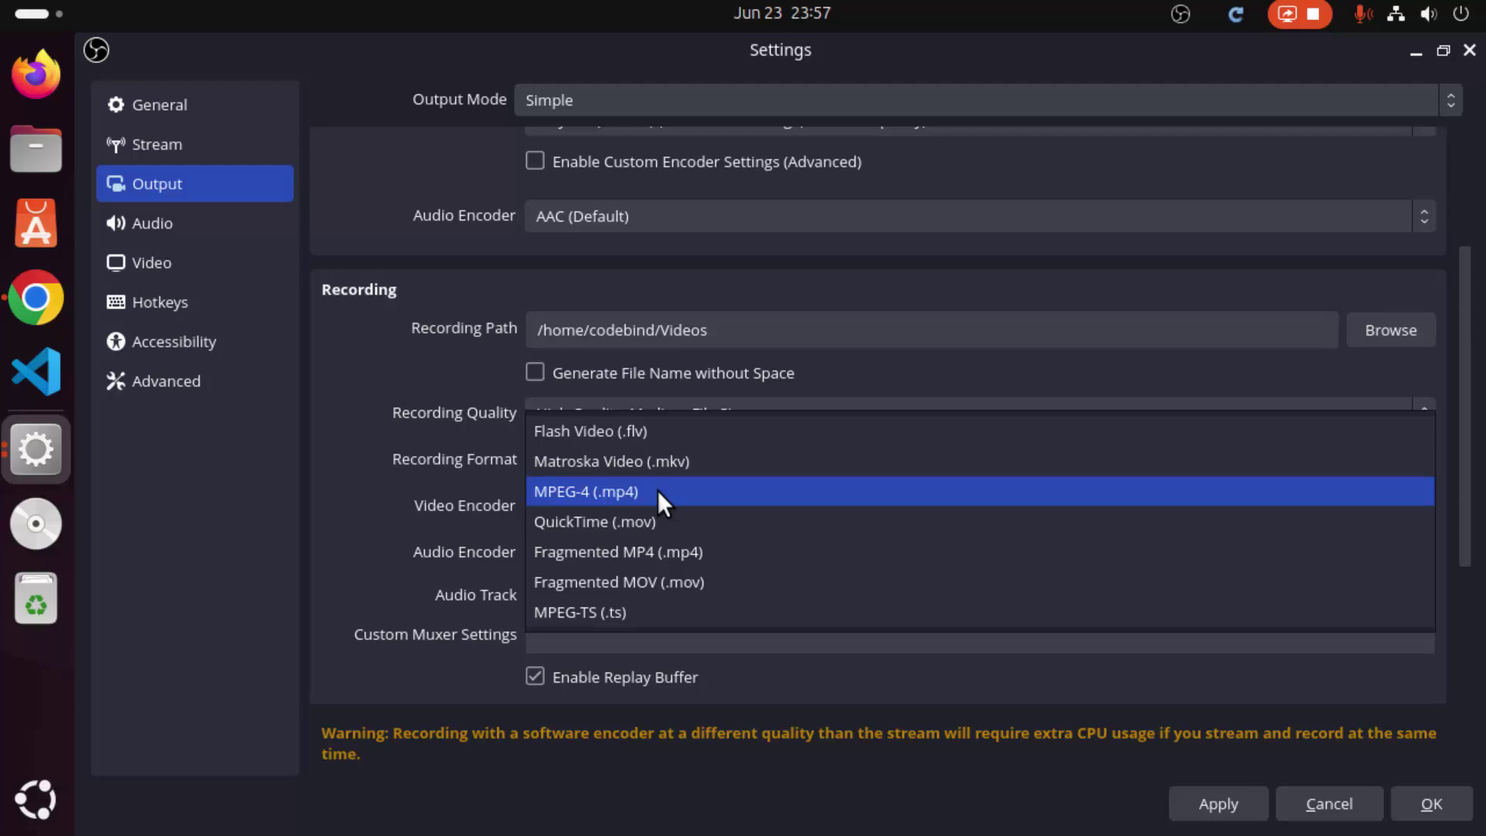
{"action": "left_click", "coordinate": [602, 495]}
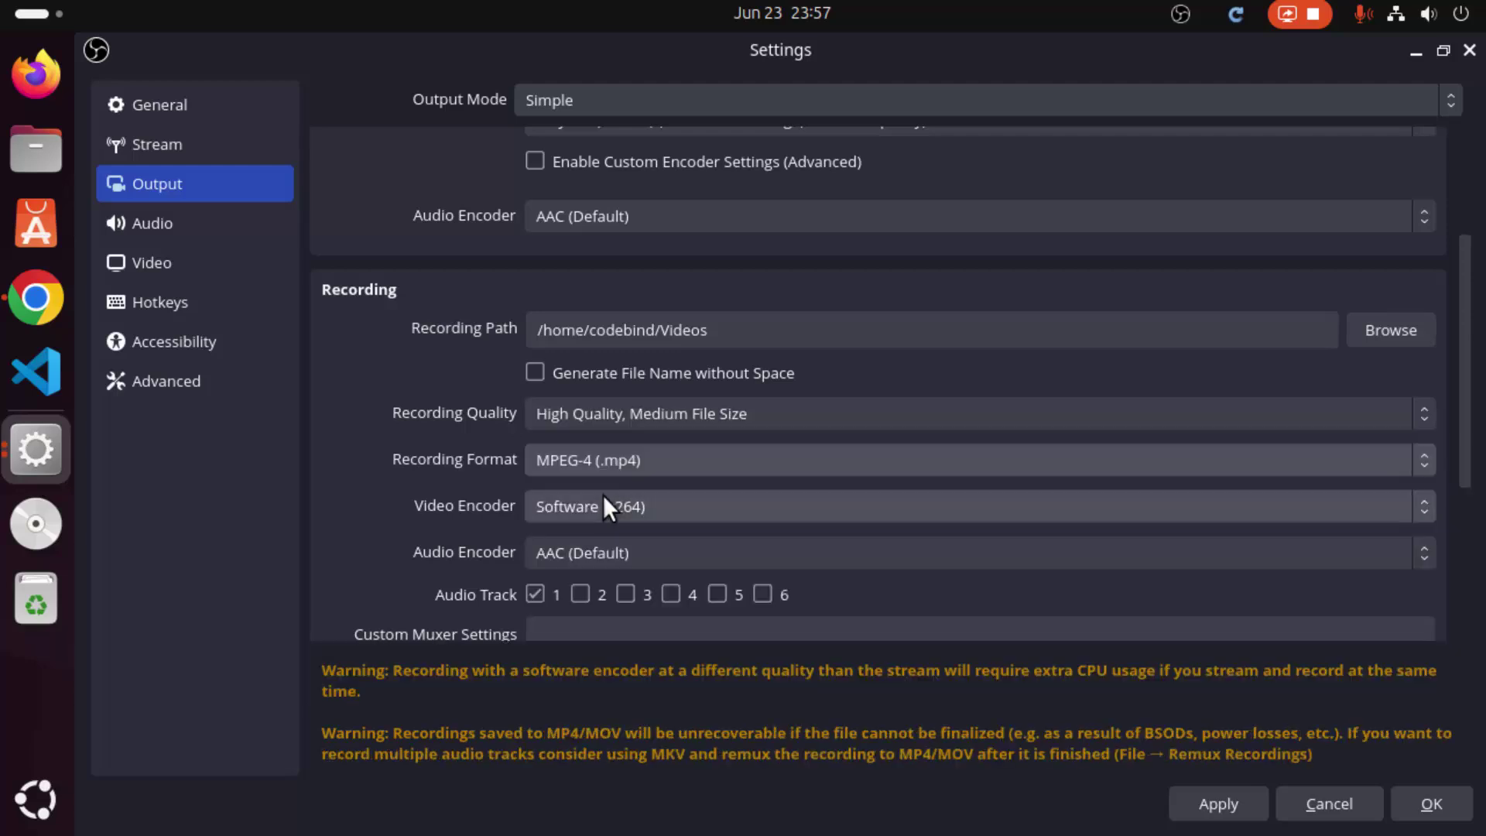
Check the Mic/Auxiliary Audio devices, keep Default, then view the Video settings
{"action": "left_click", "coordinate": [184, 233]}
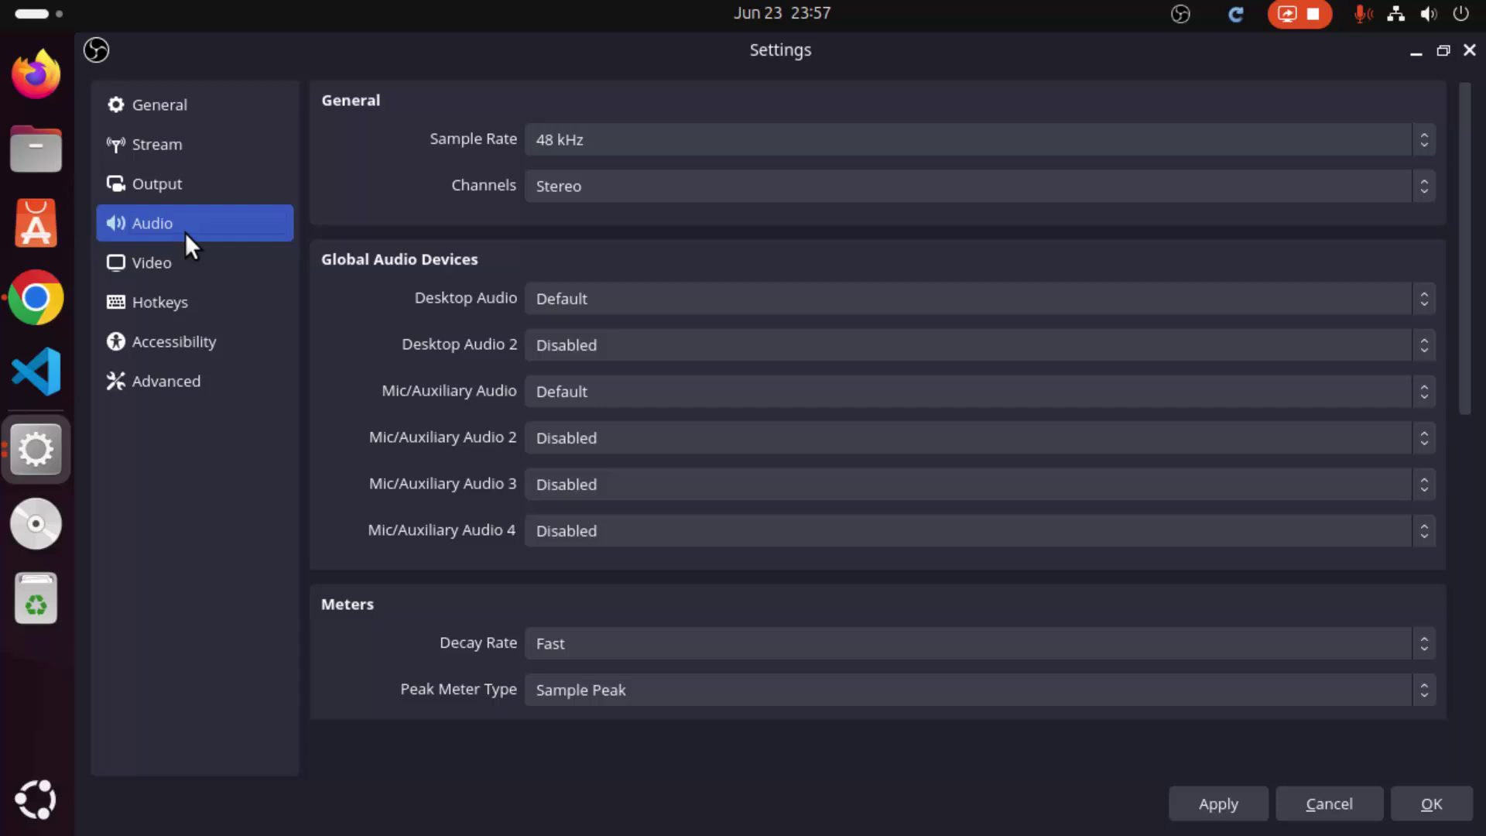
{"action": "left_click", "coordinate": [641, 389]}
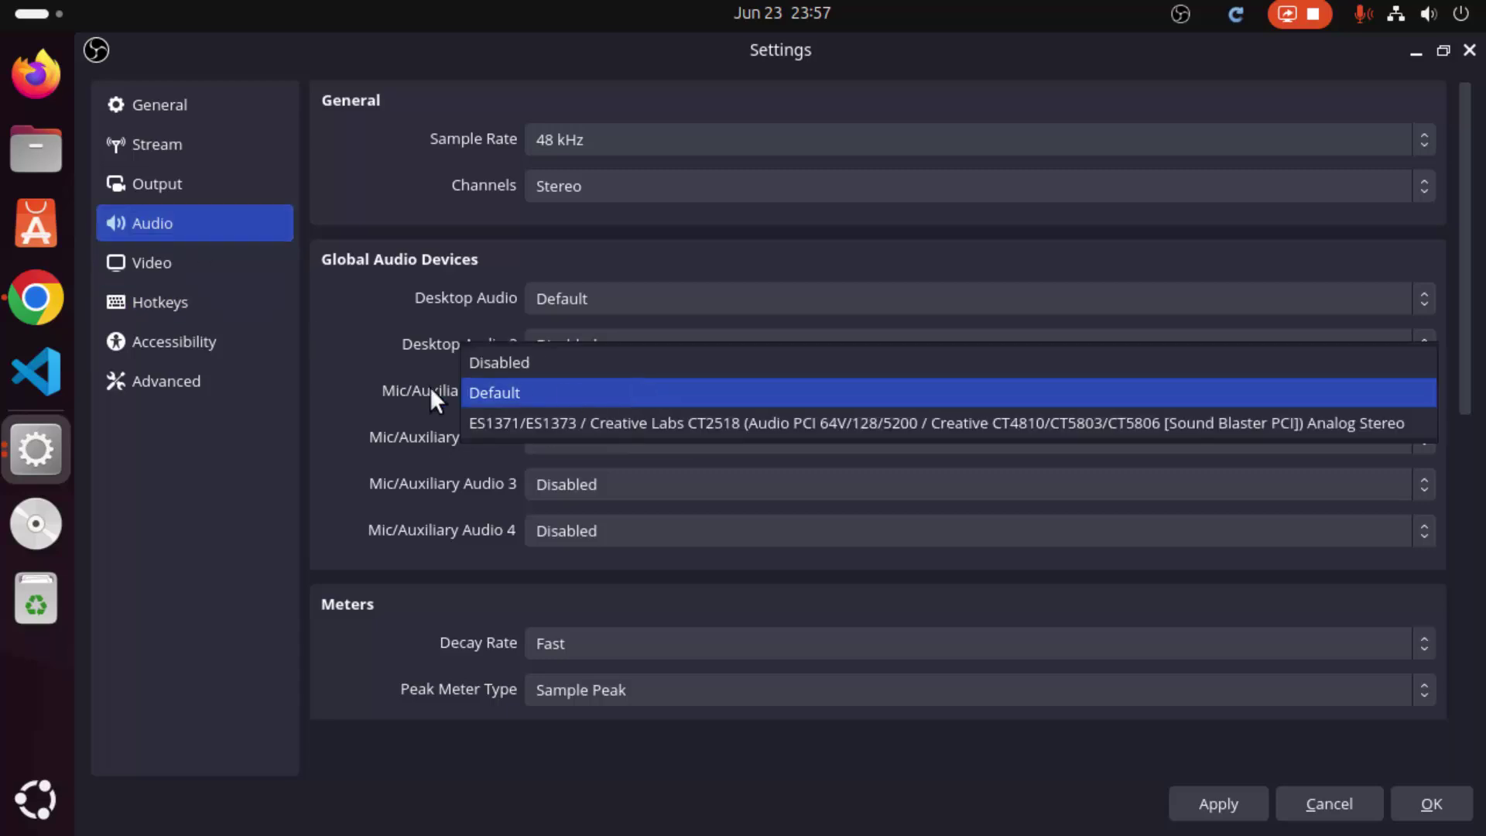
{"action": "left_click", "coordinate": [380, 383]}
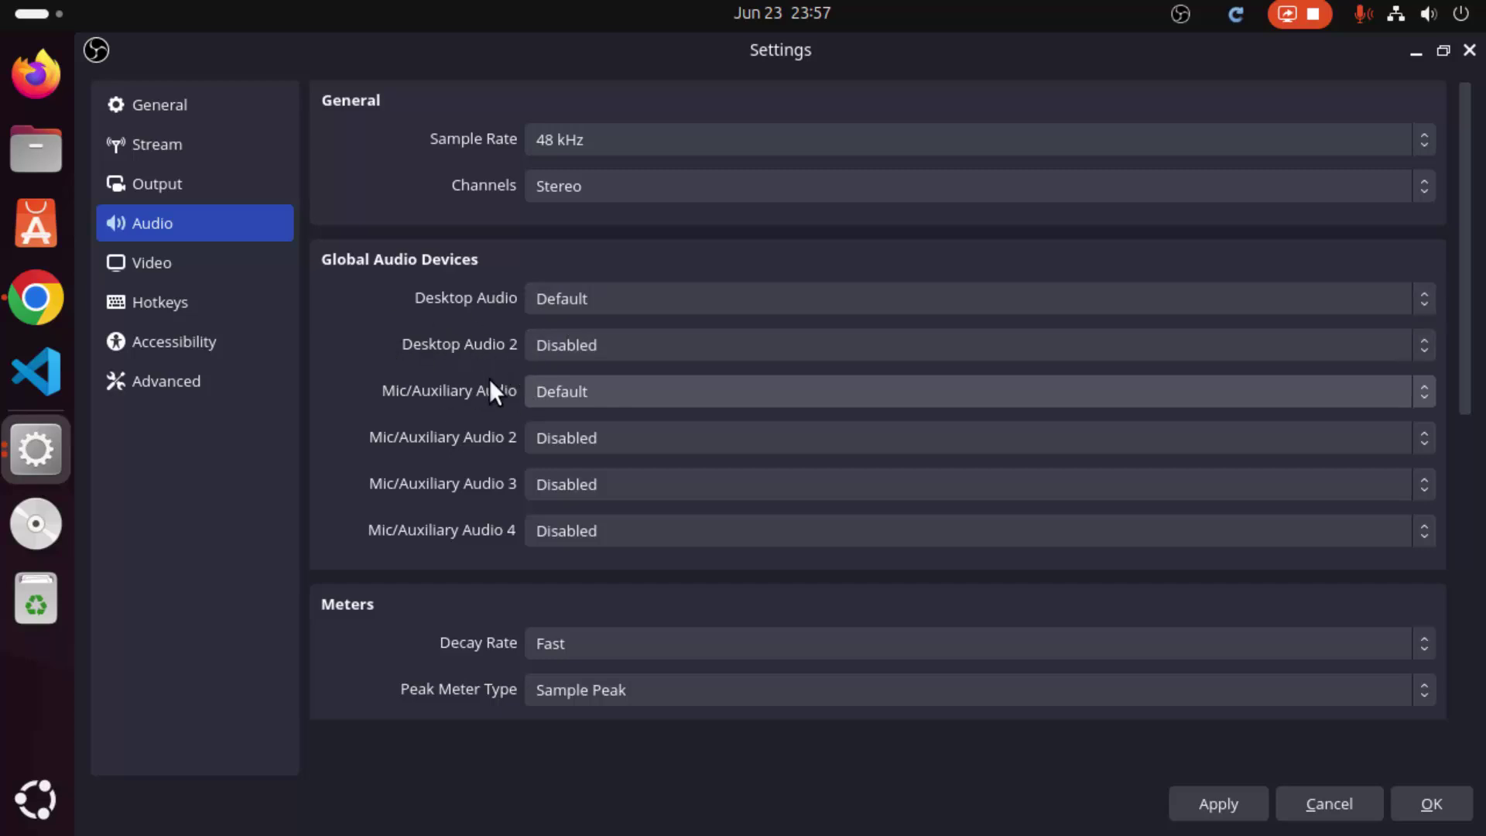
{"action": "left_click", "coordinate": [585, 390]}
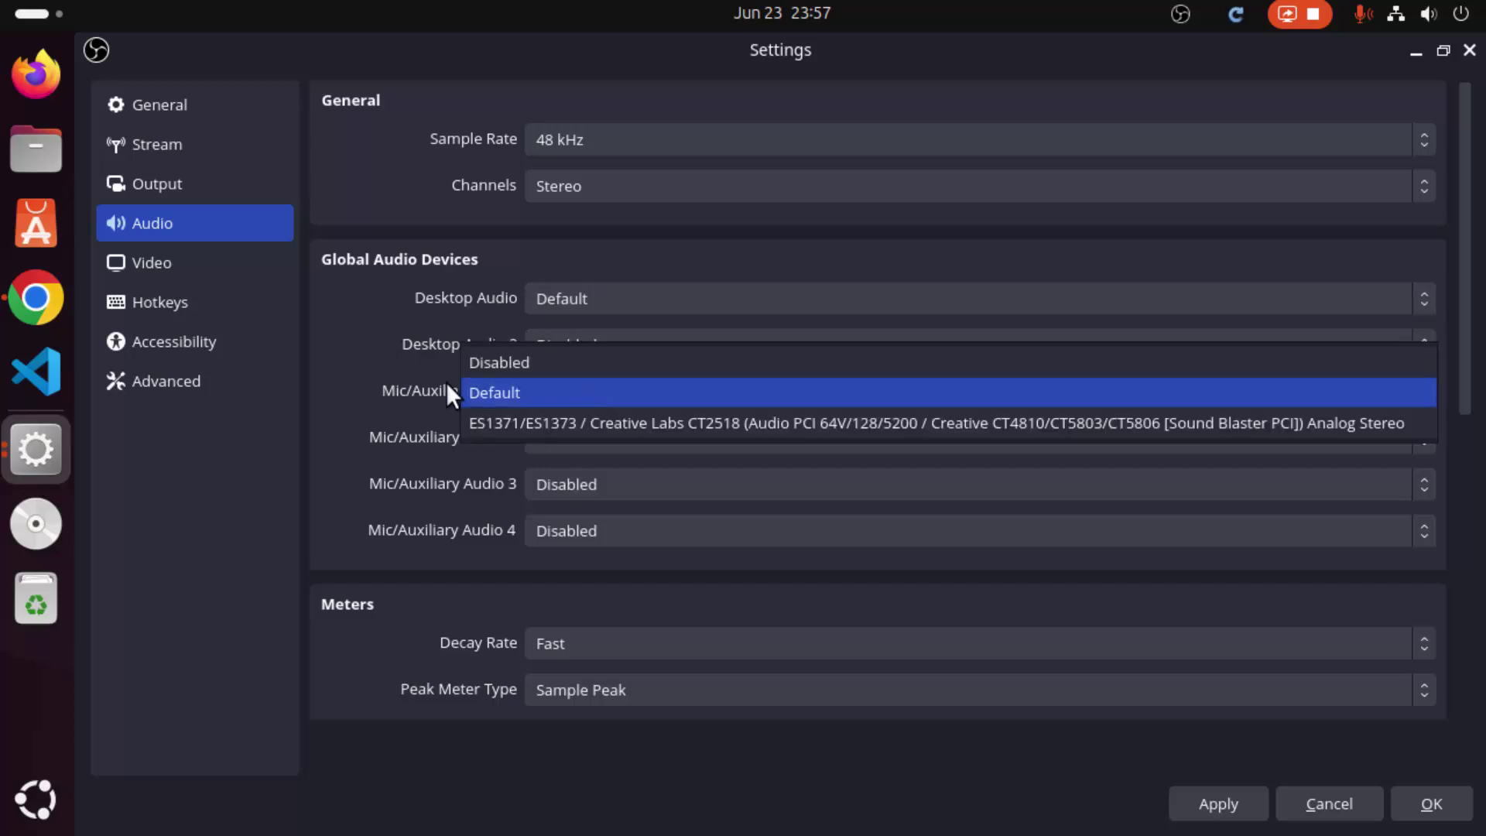
{"action": "left_click", "coordinate": [405, 394]}
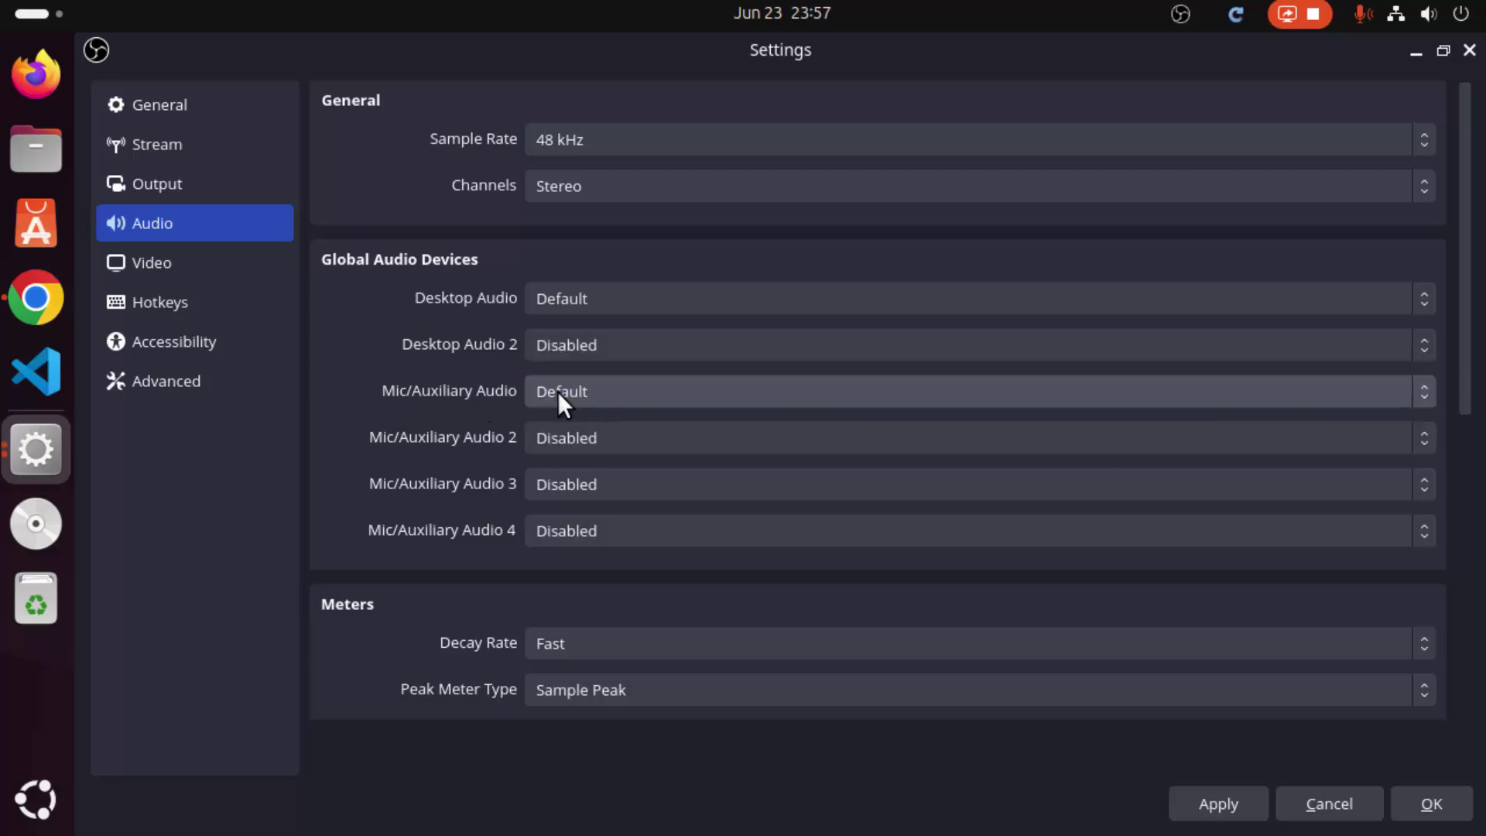
{"action": "left_click", "coordinate": [178, 262]}
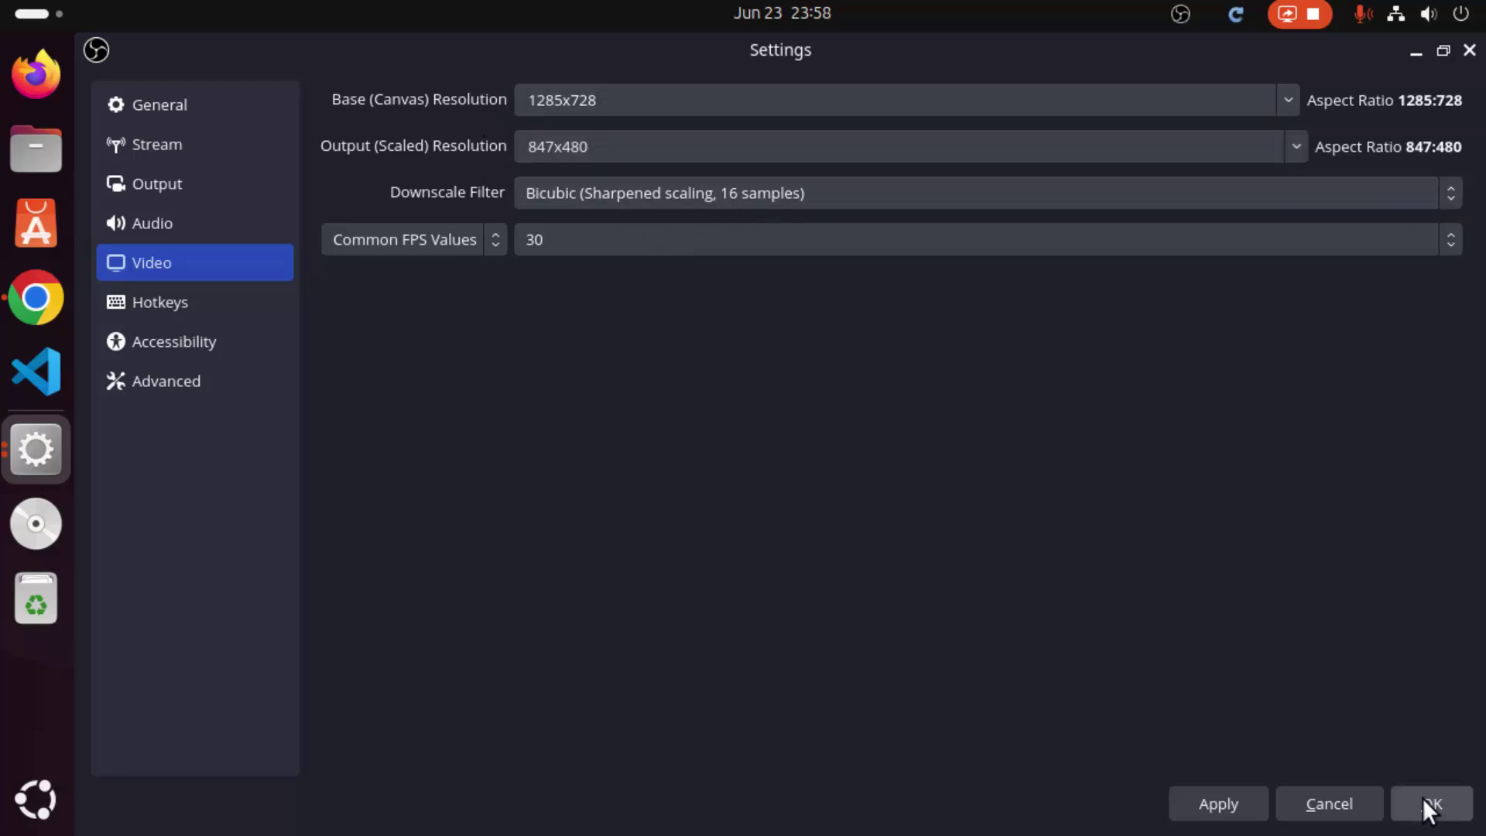
Save the settings, start a test recording, and minimize OBS while it records
{"action": "left_click", "coordinate": [1234, 791]}
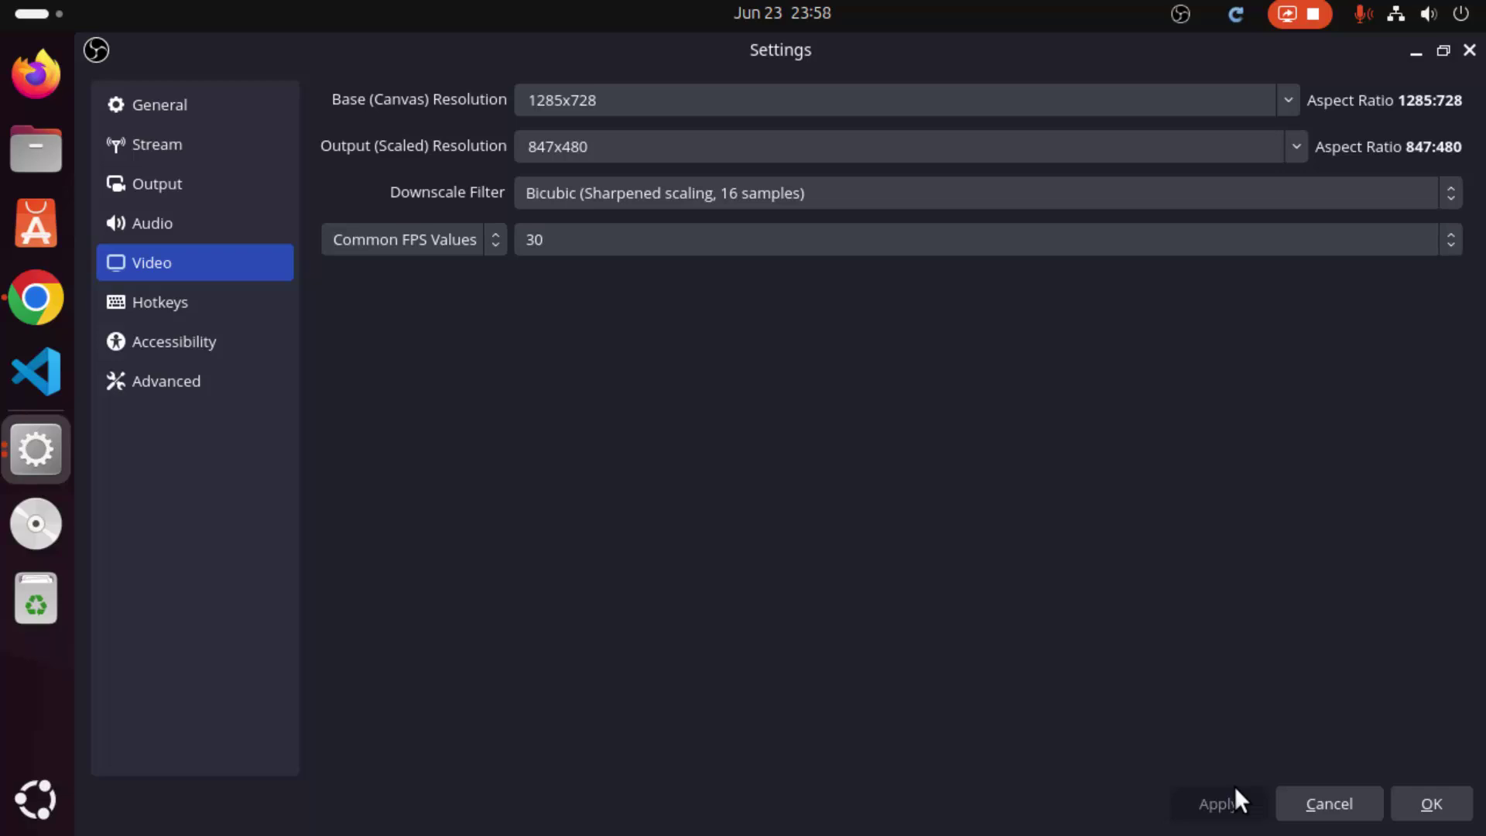
{"action": "left_click", "coordinate": [1452, 805]}
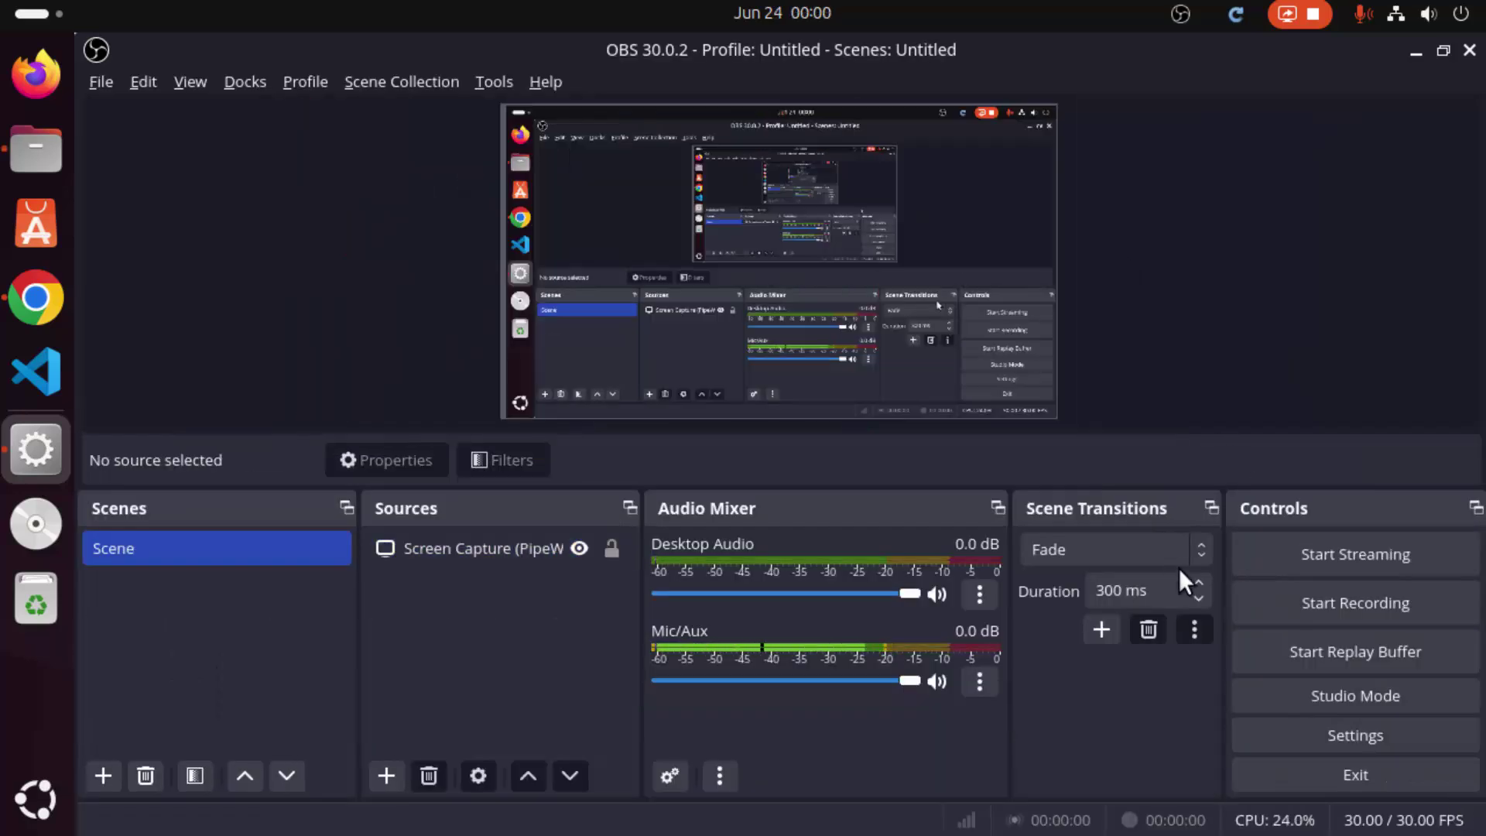
{"action": "left_click", "coordinate": [1311, 611]}
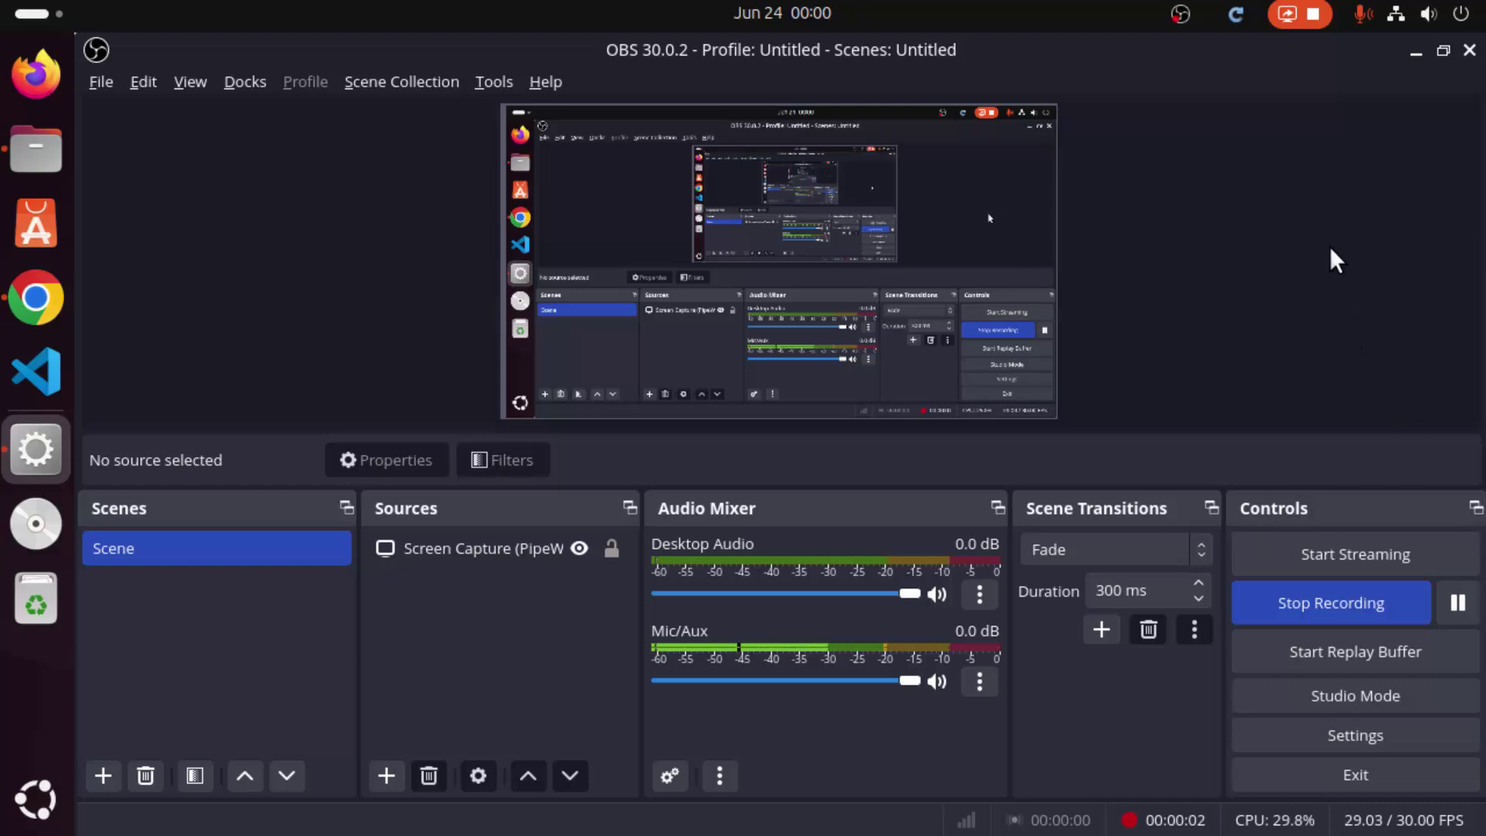
{"action": "left_click", "coordinate": [1413, 50]}
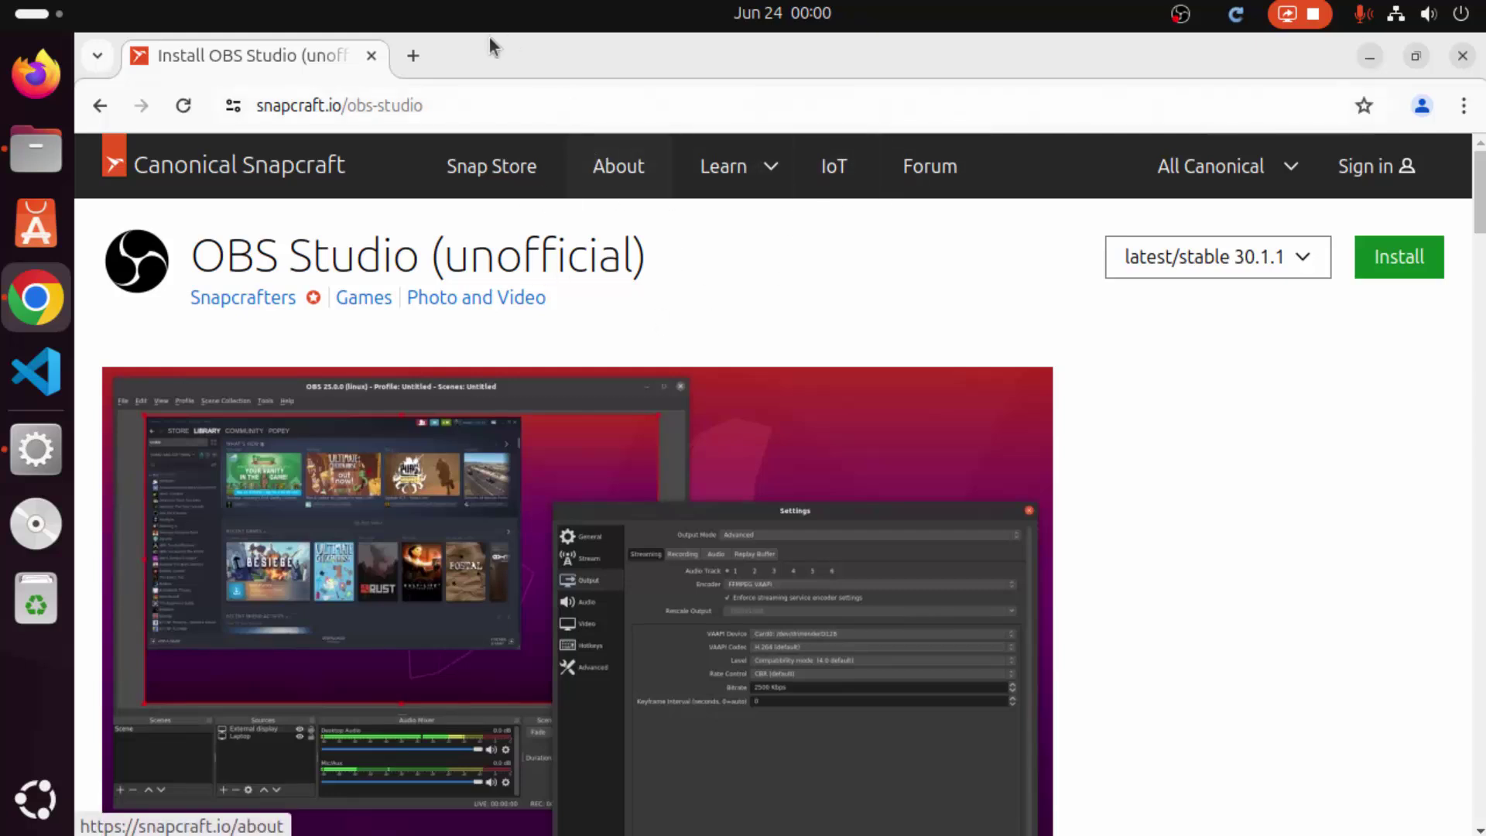
Search 'obs studio' in a new Chrome tab and browse the obsproject.com homepage
{"action": "left_click", "coordinate": [413, 56]}
{"action": "type", "text": "obs"}
{"action": "type", "text": "stu"}
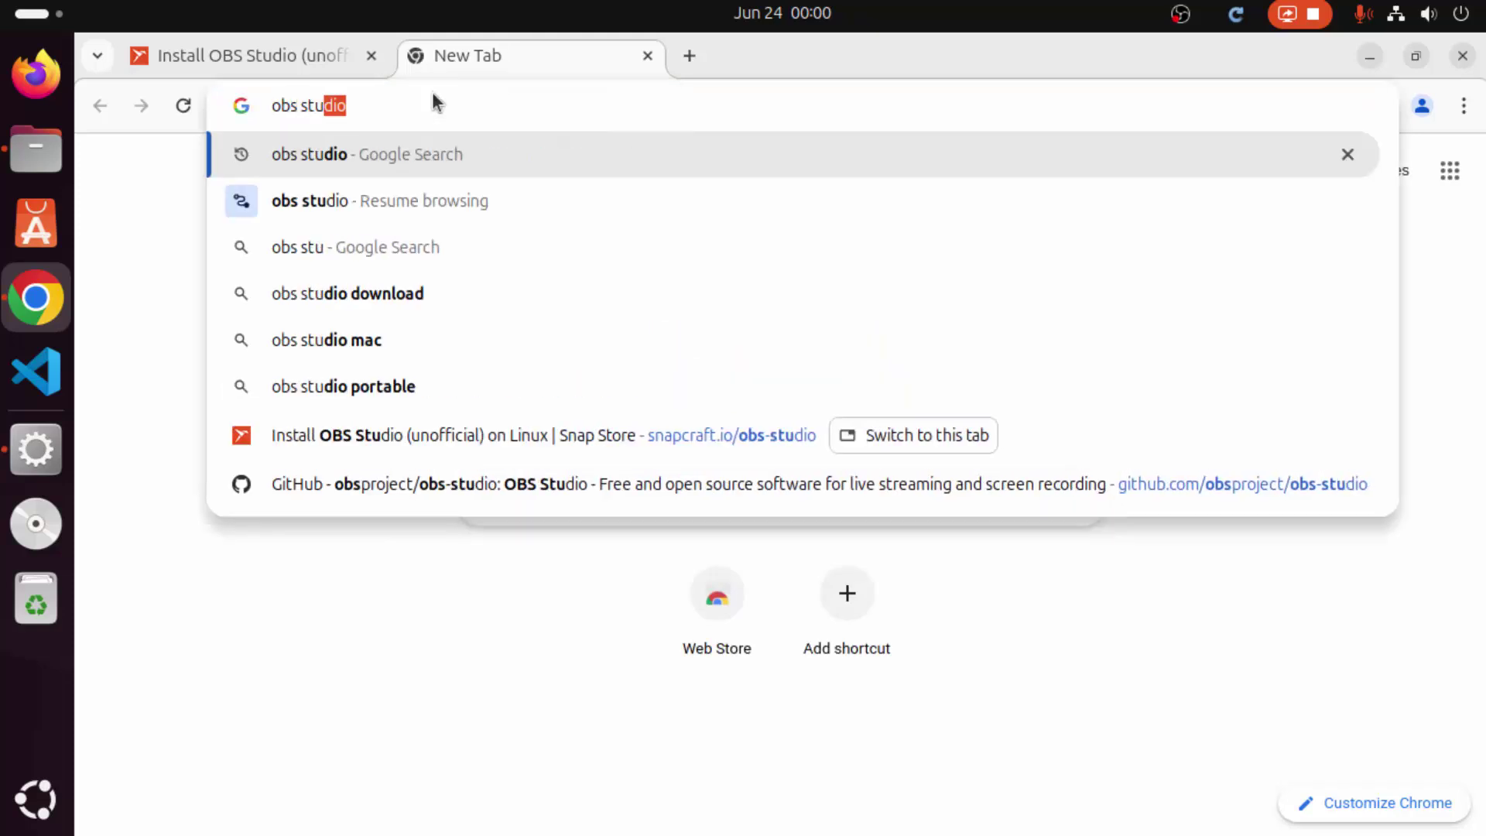
{"action": "key", "text": "Return"}
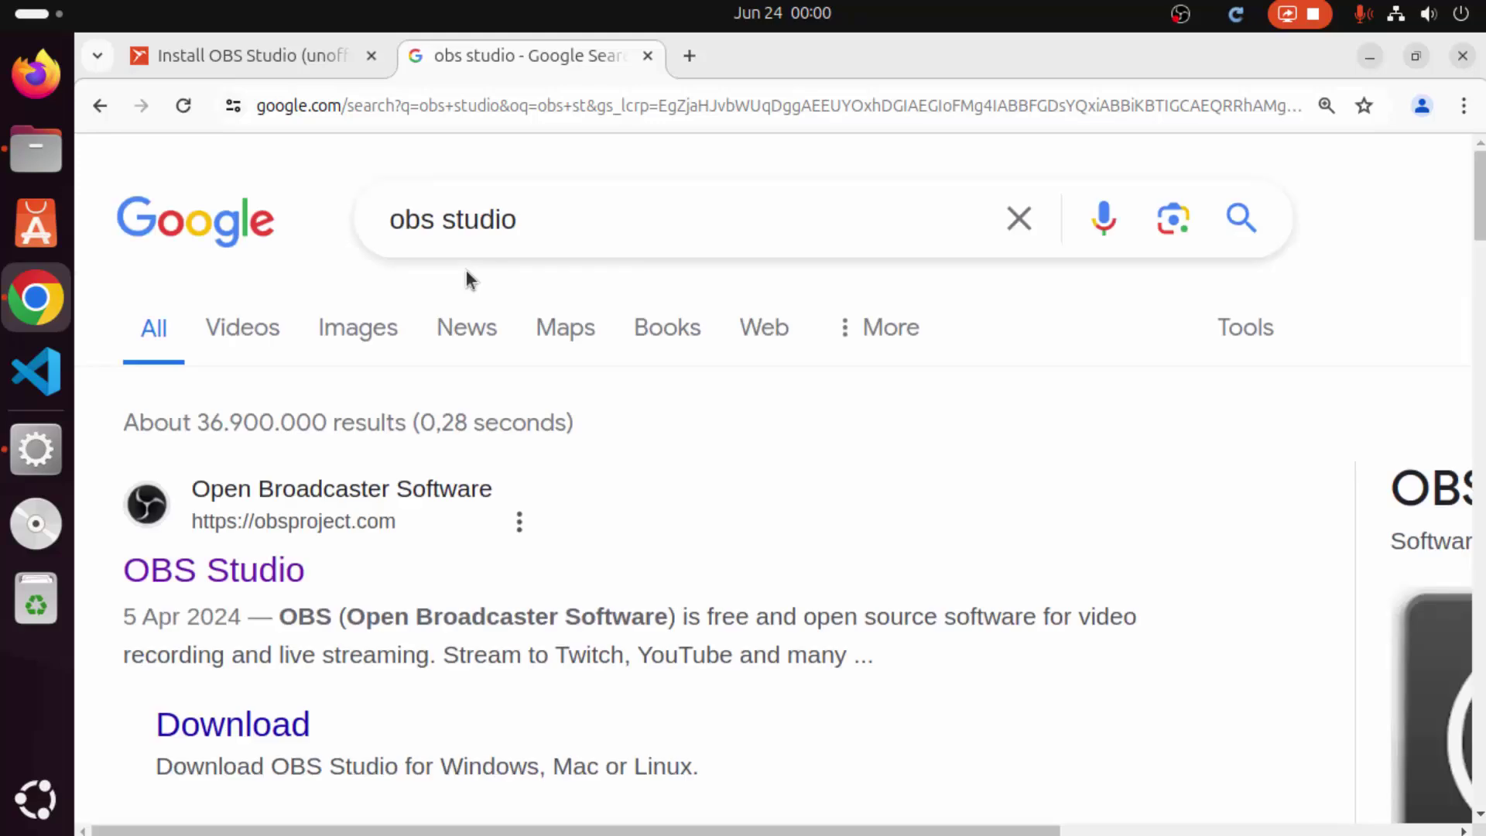
{"action": "left_click", "coordinate": [255, 570]}
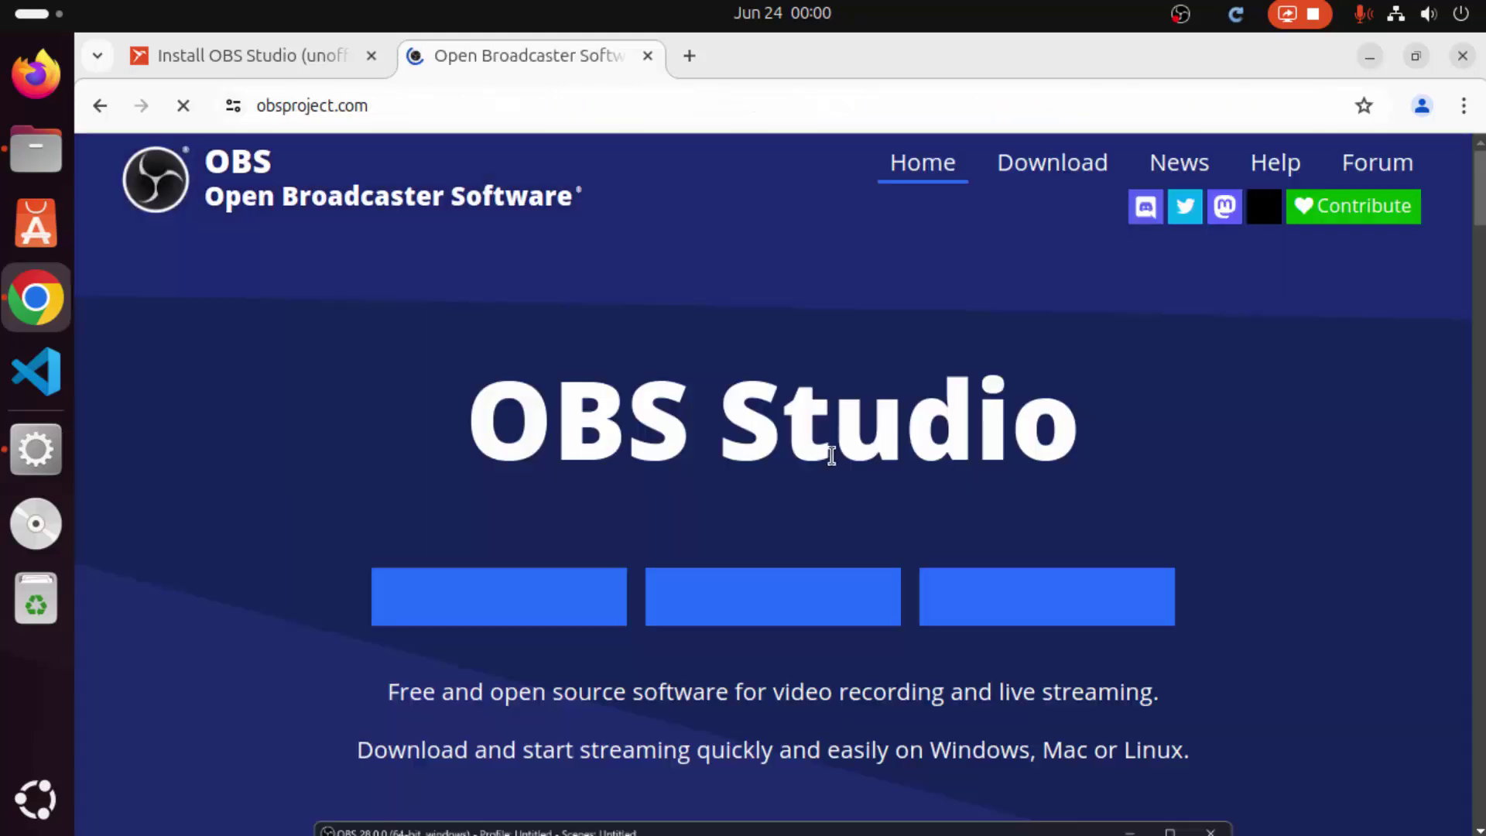
{"action": "scroll", "coordinate": [982, 471], "scroll_direction": "down", "scroll_amount": 3}
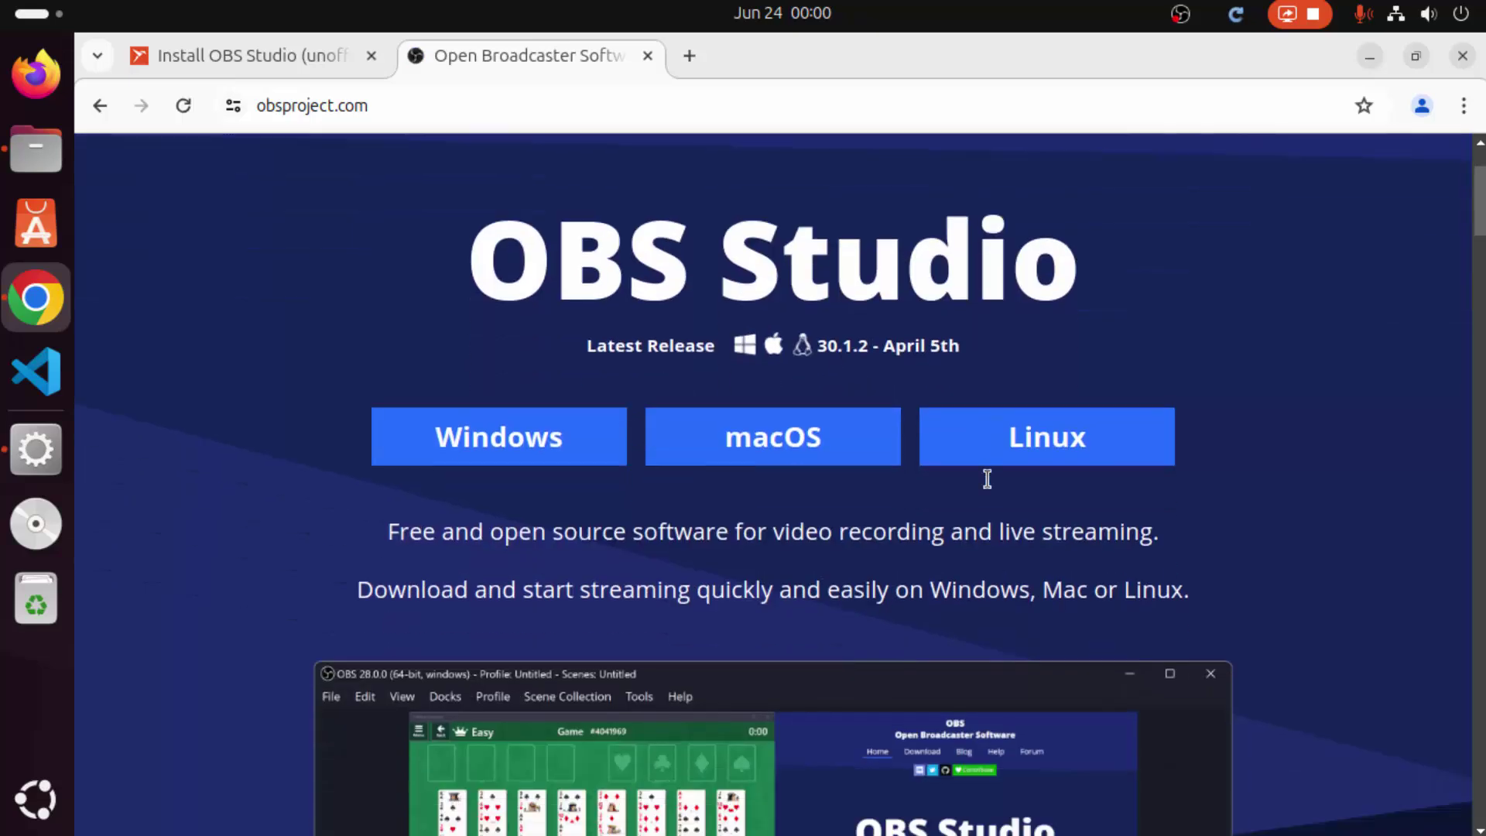
{"action": "scroll", "coordinate": [744, 505], "scroll_direction": "down", "scroll_amount": 2}
{"action": "scroll", "coordinate": [744, 504], "scroll_direction": "down", "scroll_amount": 3}
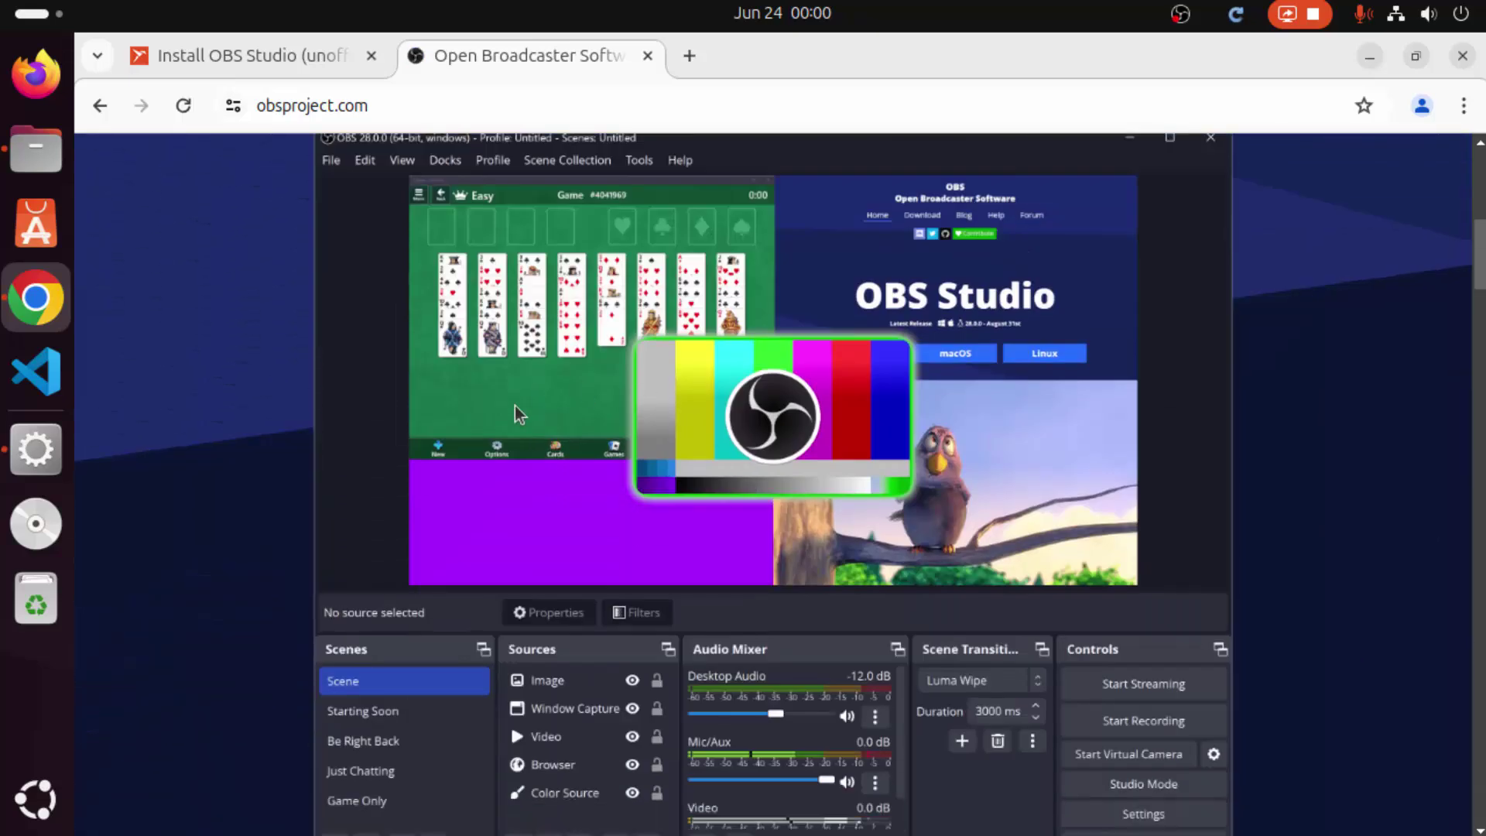
{"action": "scroll", "coordinate": [628, 433], "scroll_direction": "down", "scroll_amount": 6}
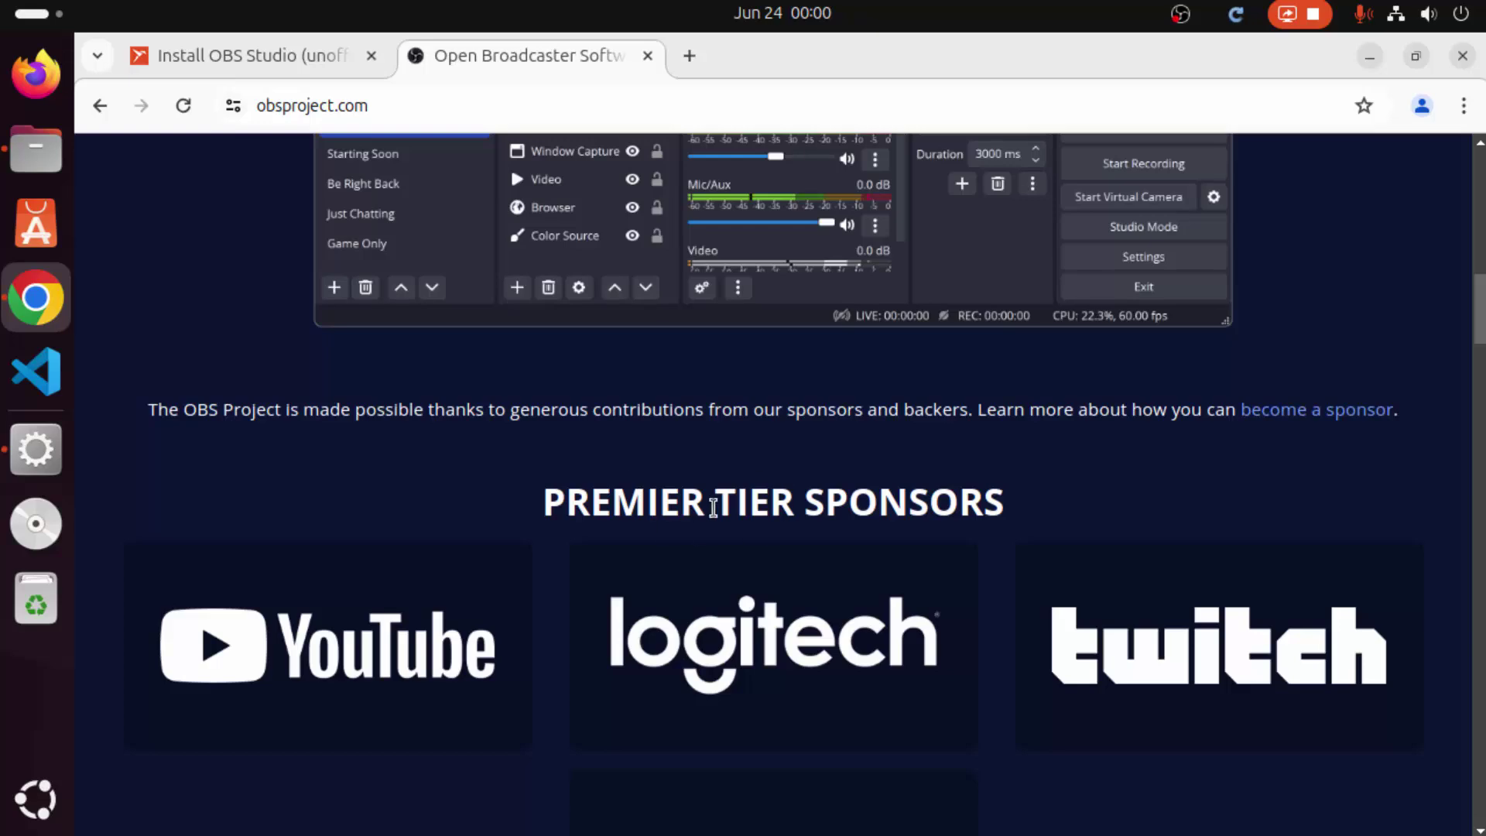
{"action": "scroll", "coordinate": [852, 564], "scroll_direction": "up", "scroll_amount": 6}
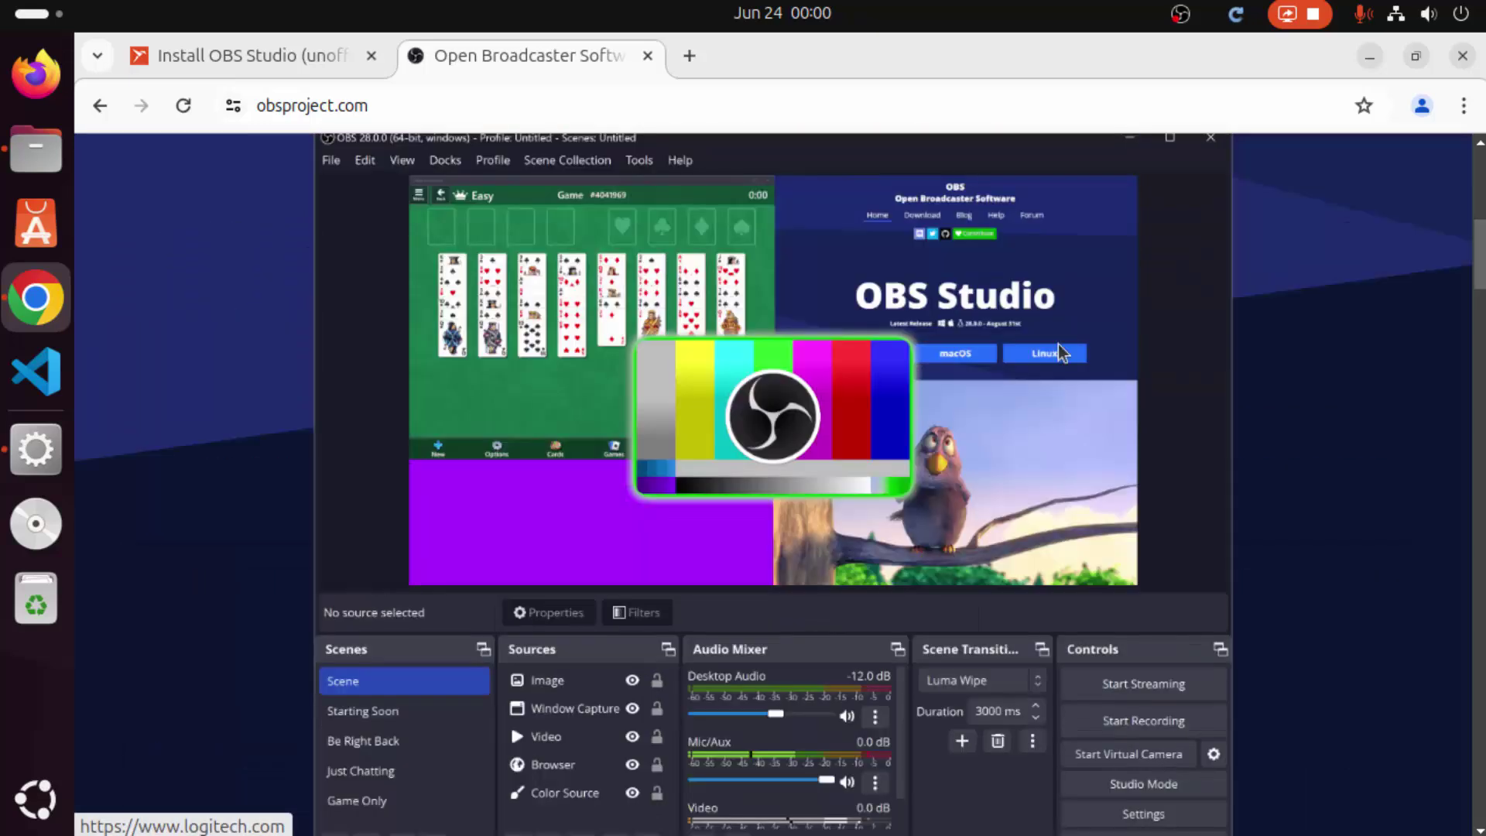
{"action": "left_click", "coordinate": [1181, 15]}
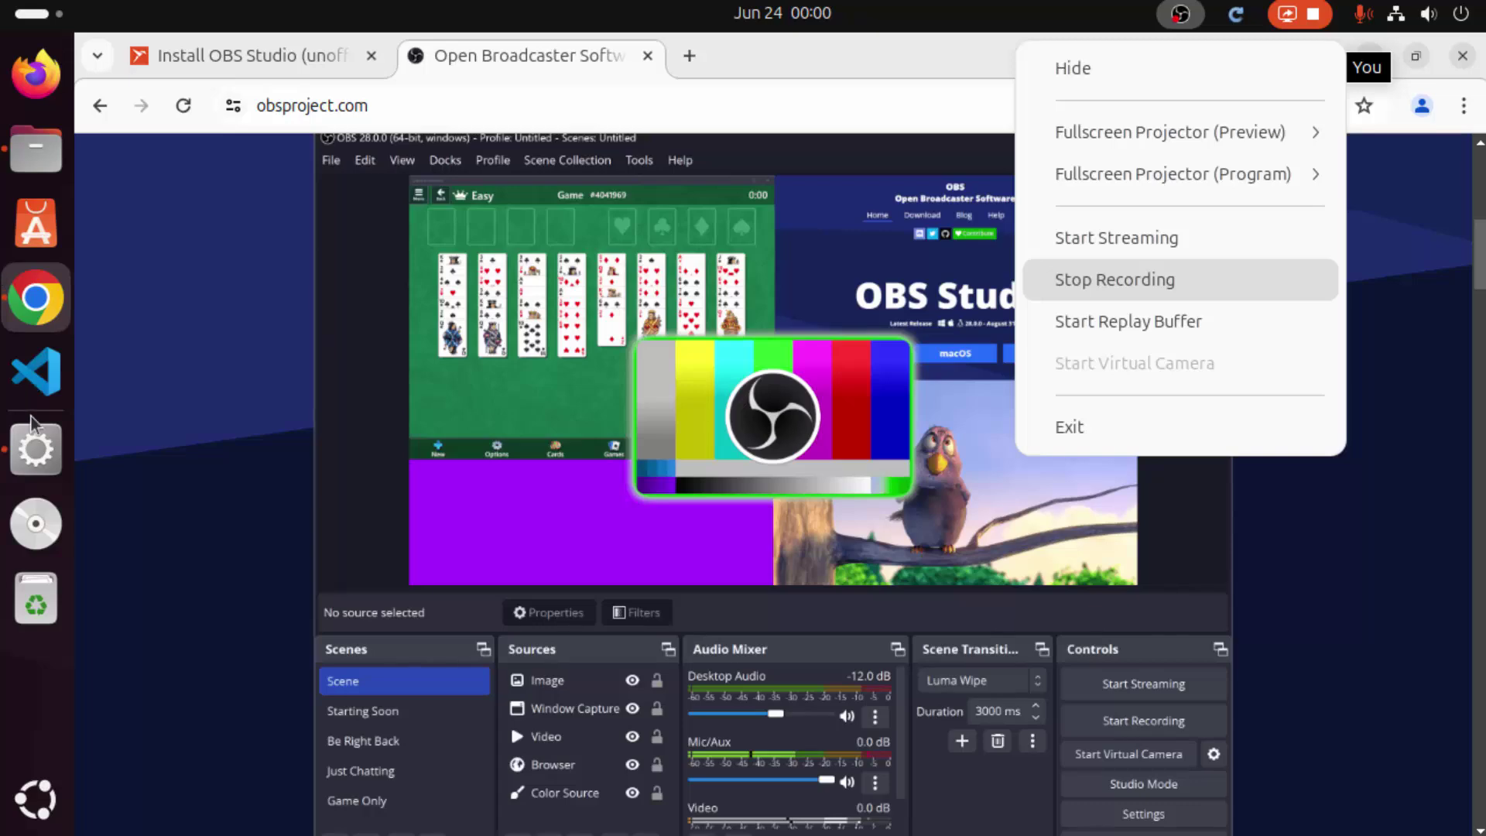
{"action": "left_click", "coordinate": [33, 462]}
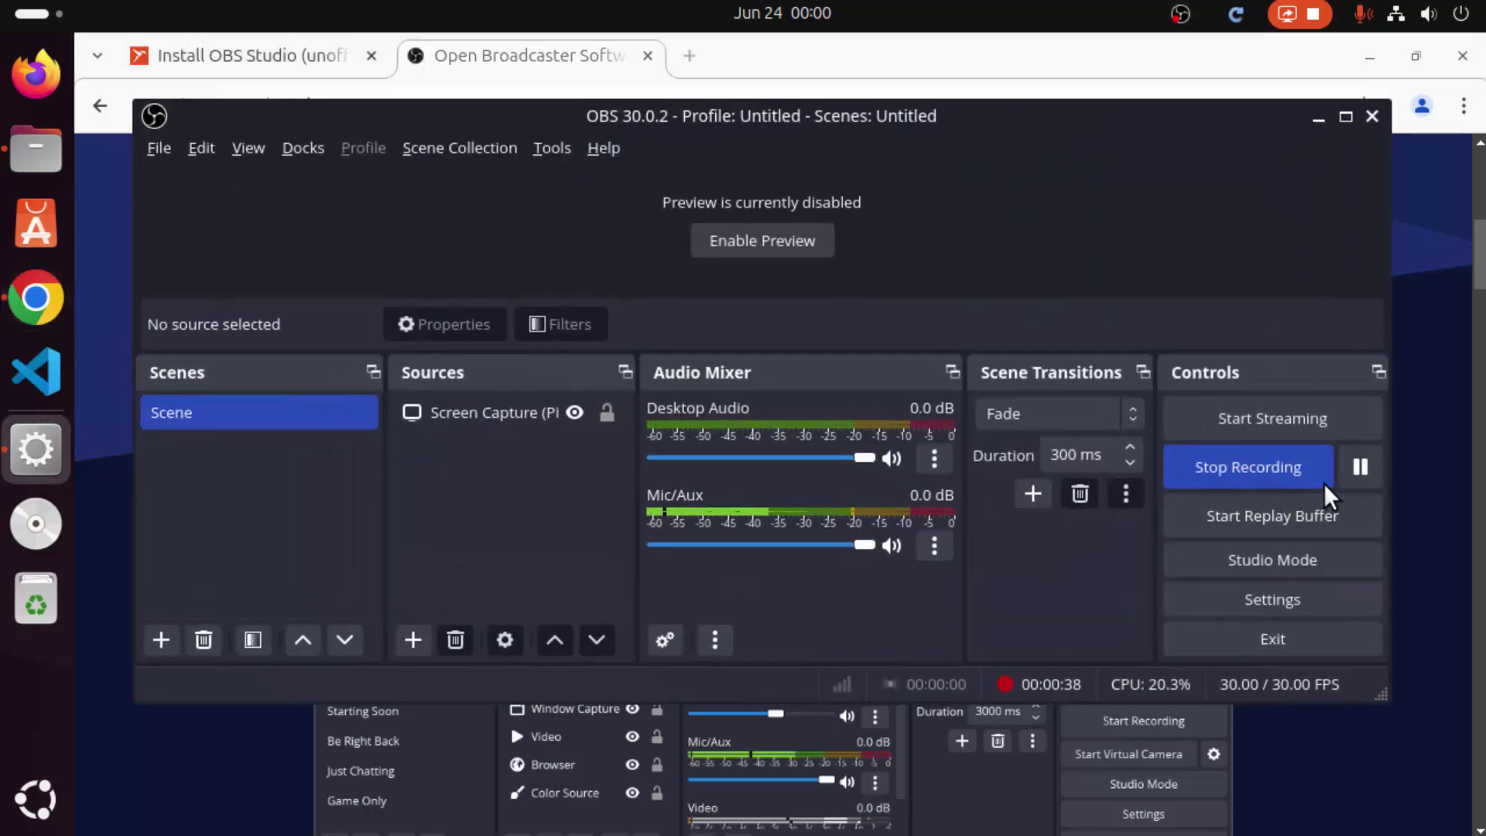
{"action": "left_click", "coordinate": [1254, 473]}
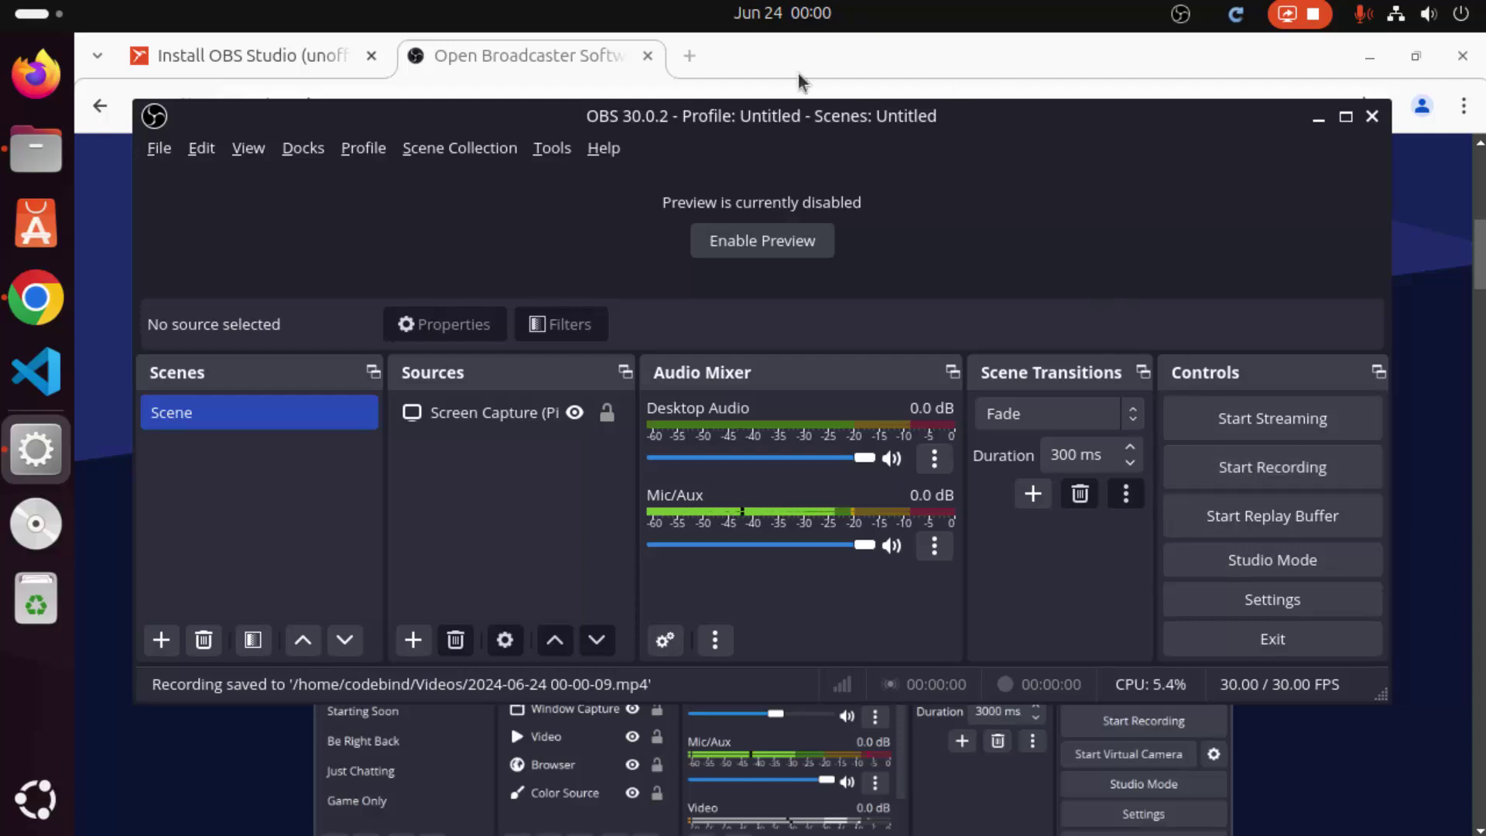
{"action": "left_click", "coordinate": [40, 149]}
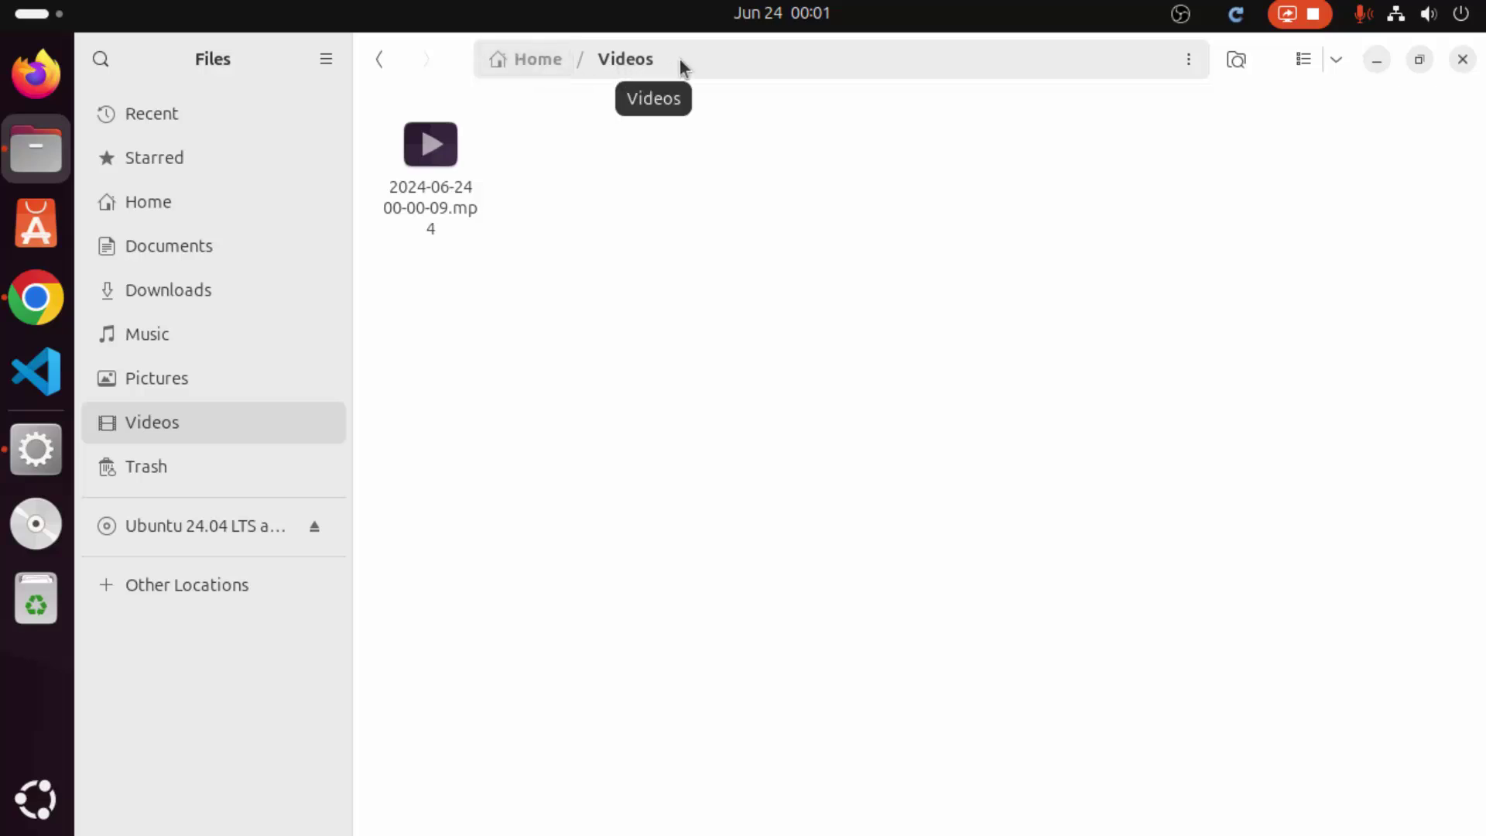
{"action": "left_click", "coordinate": [729, 57]}
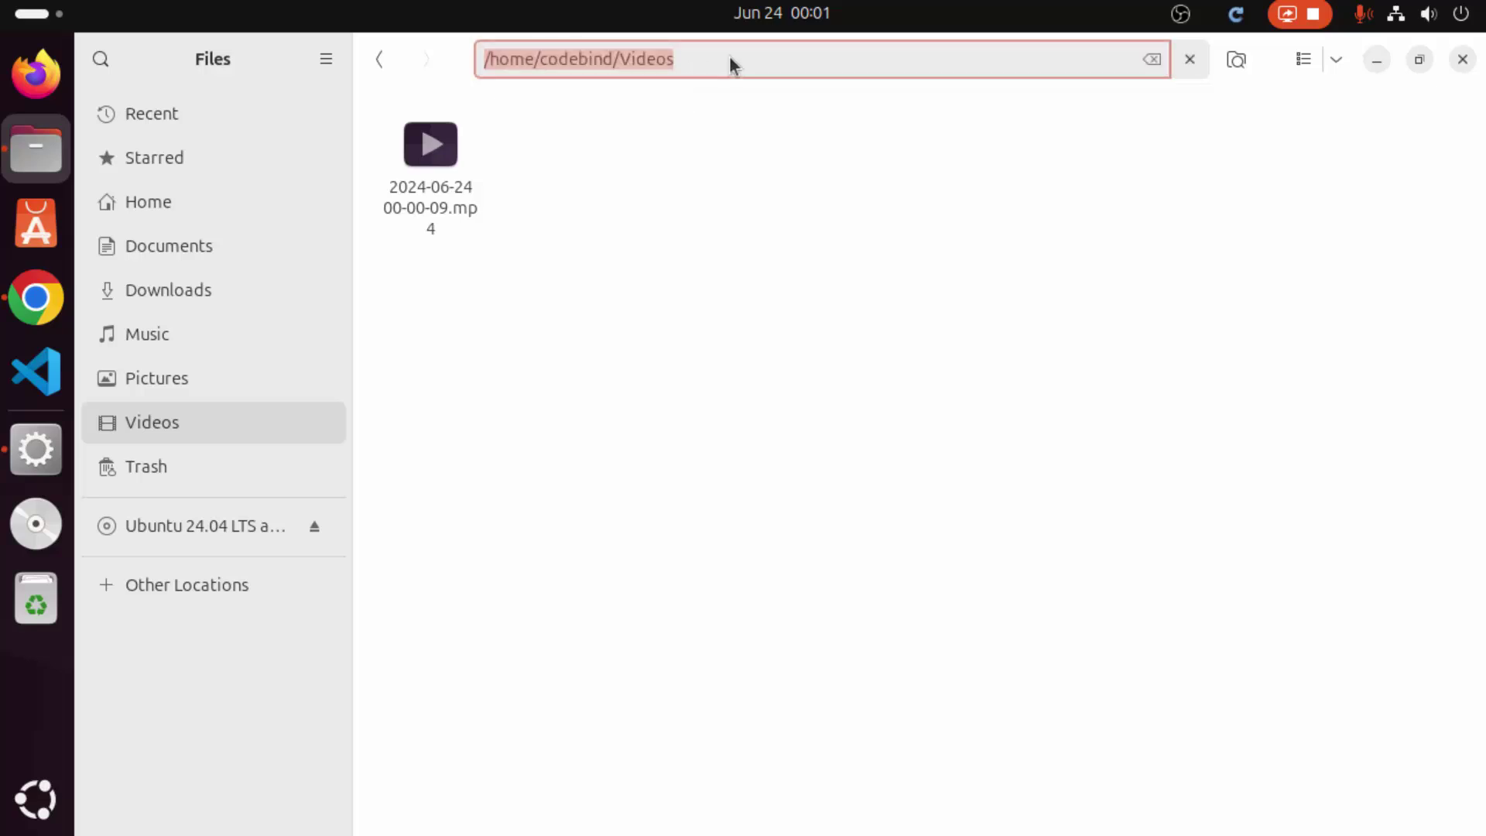
{"action": "double_click", "coordinate": [643, 60]}
{"action": "left_click", "coordinate": [458, 148]}
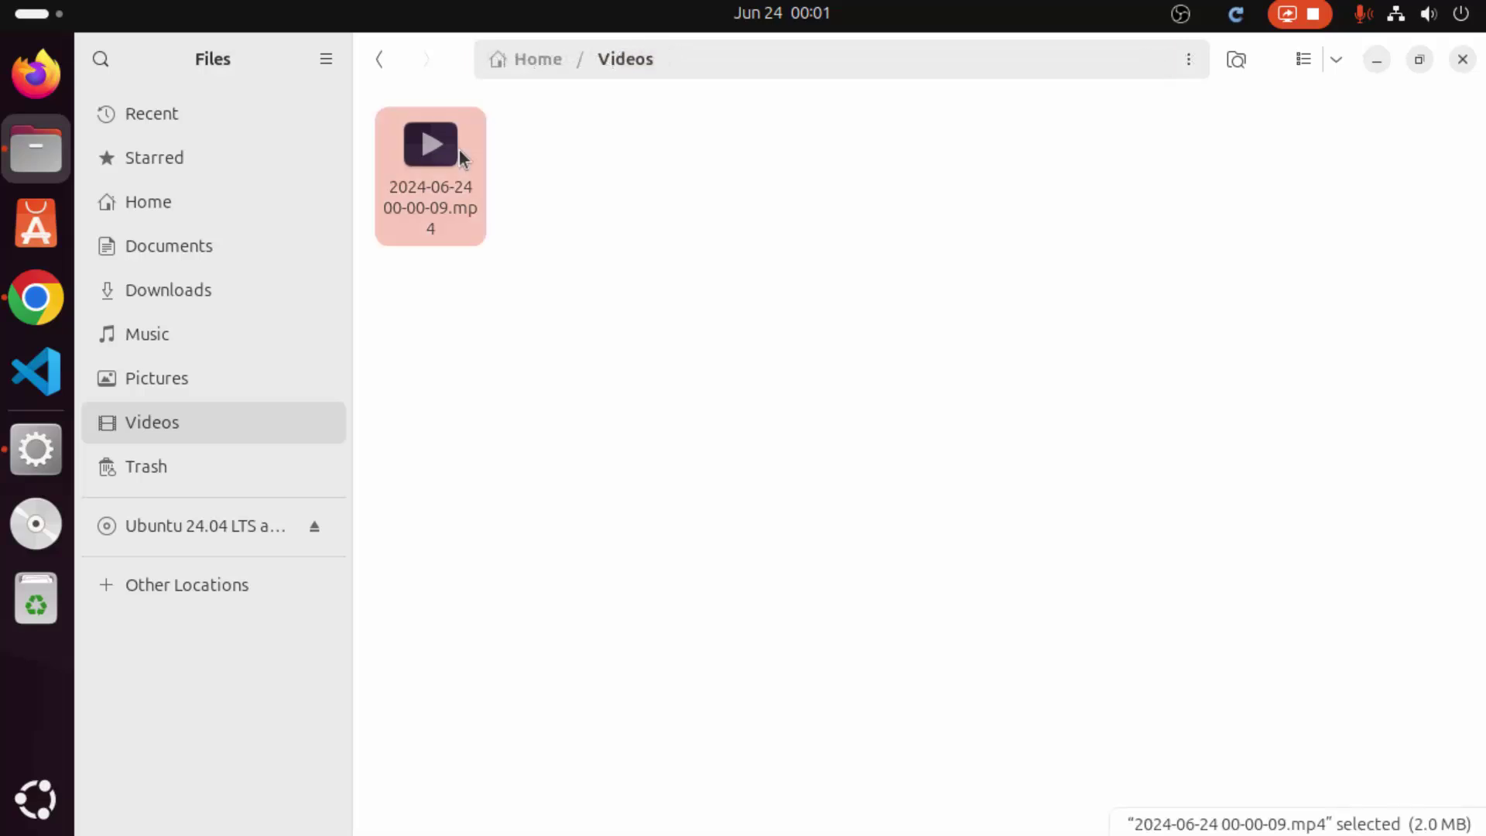
Use Open With on the recording and pick Google Chrome as the app
{"action": "right_click", "coordinate": [431, 188]}
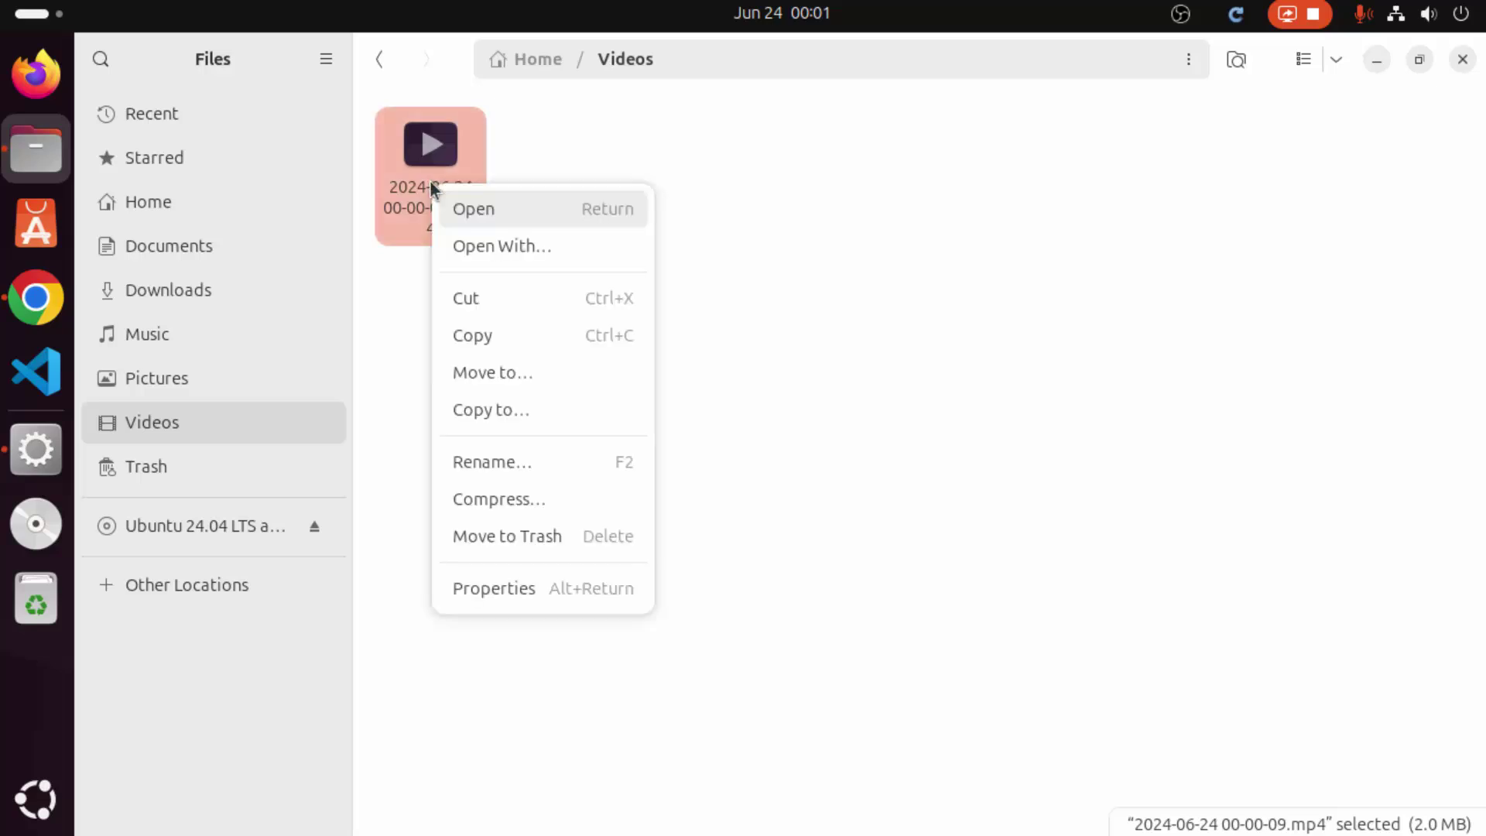
{"action": "left_click", "coordinate": [458, 245]}
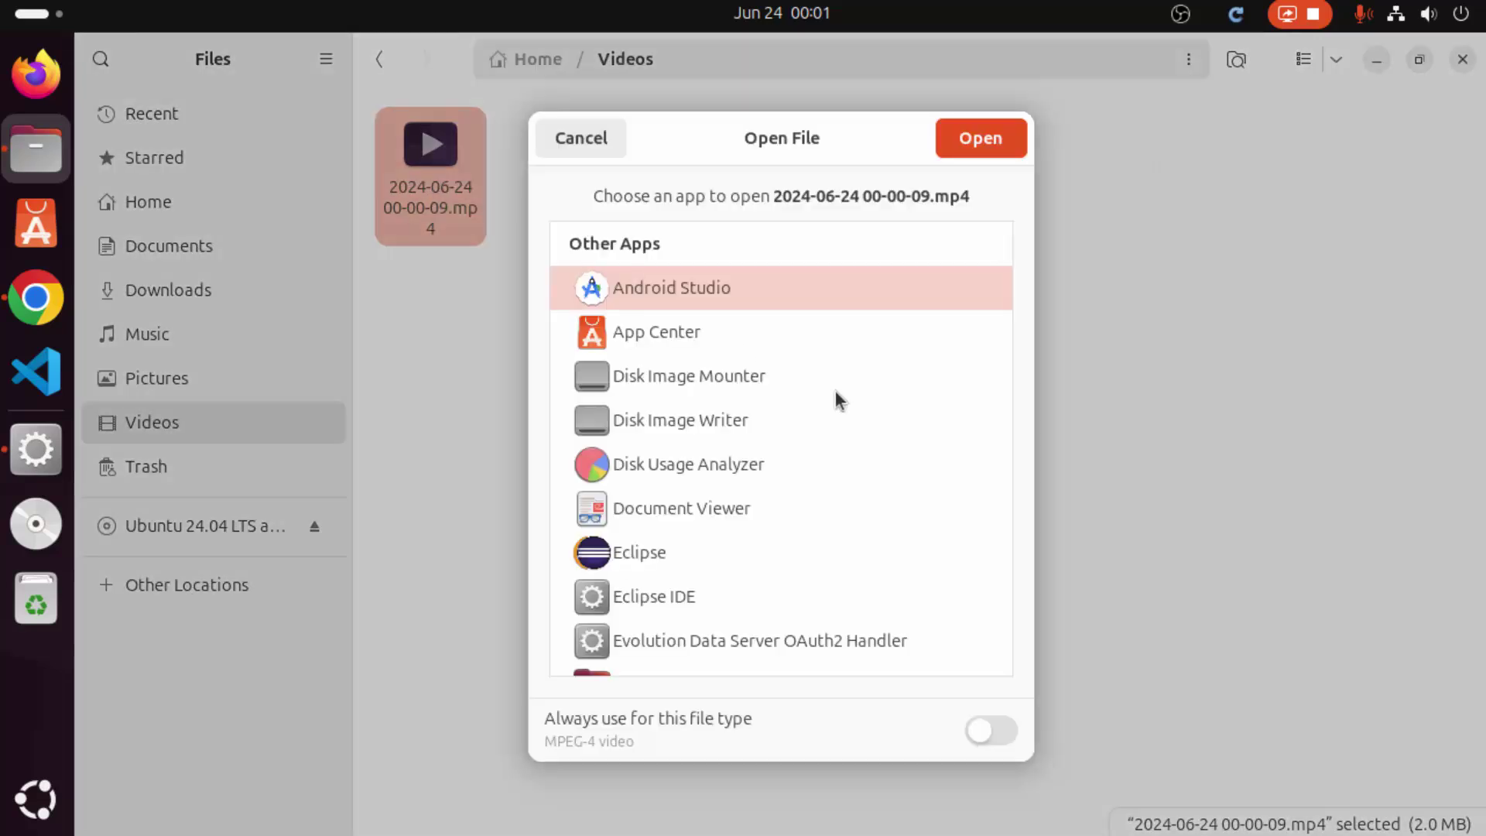
{"action": "scroll", "coordinate": [728, 379], "scroll_direction": "down", "scroll_amount": 4}
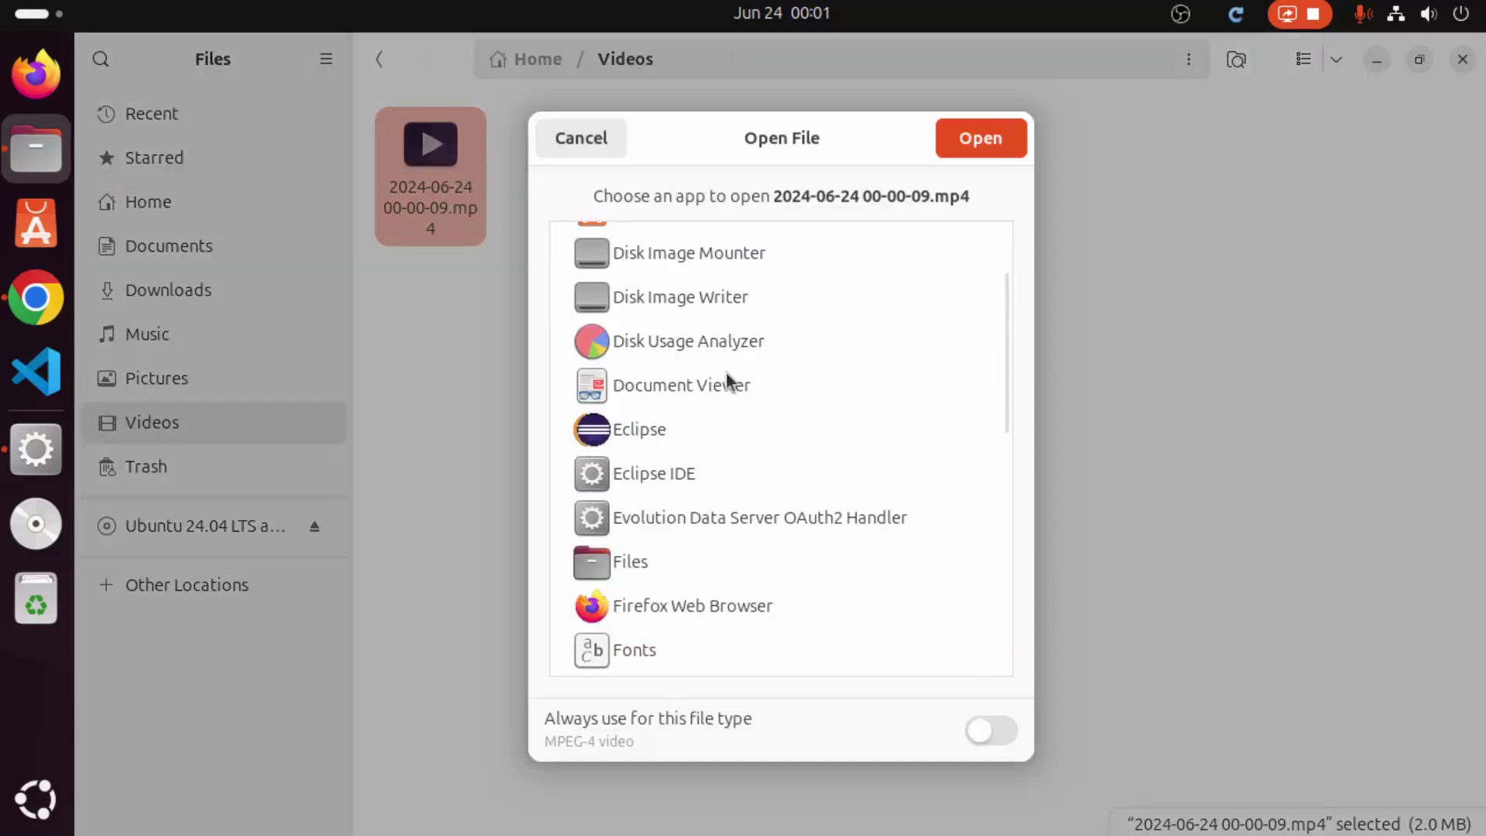
{"action": "scroll", "coordinate": [728, 379], "scroll_direction": "down", "scroll_amount": 5}
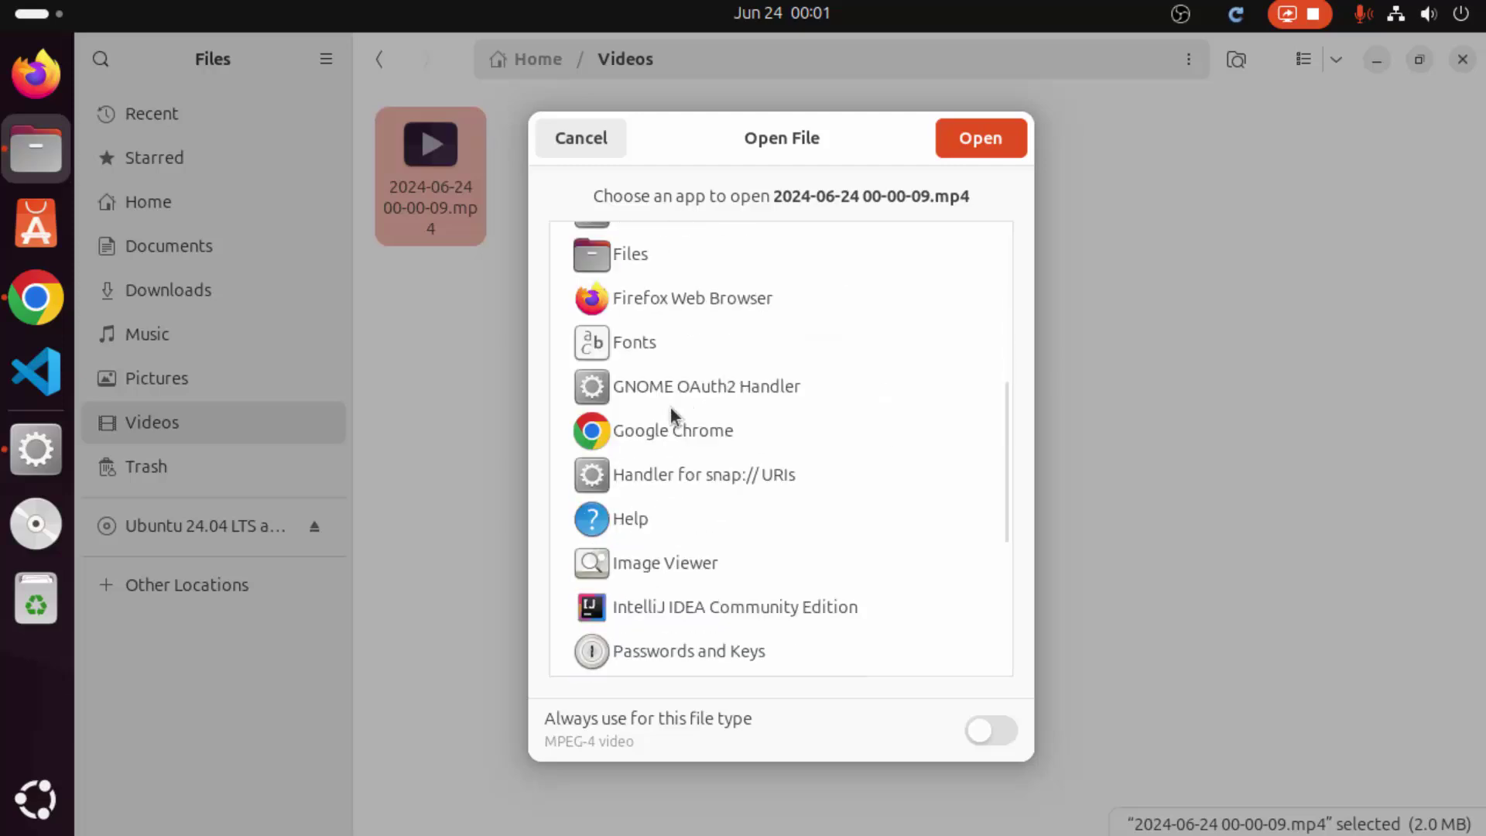
{"action": "left_click", "coordinate": [675, 431]}
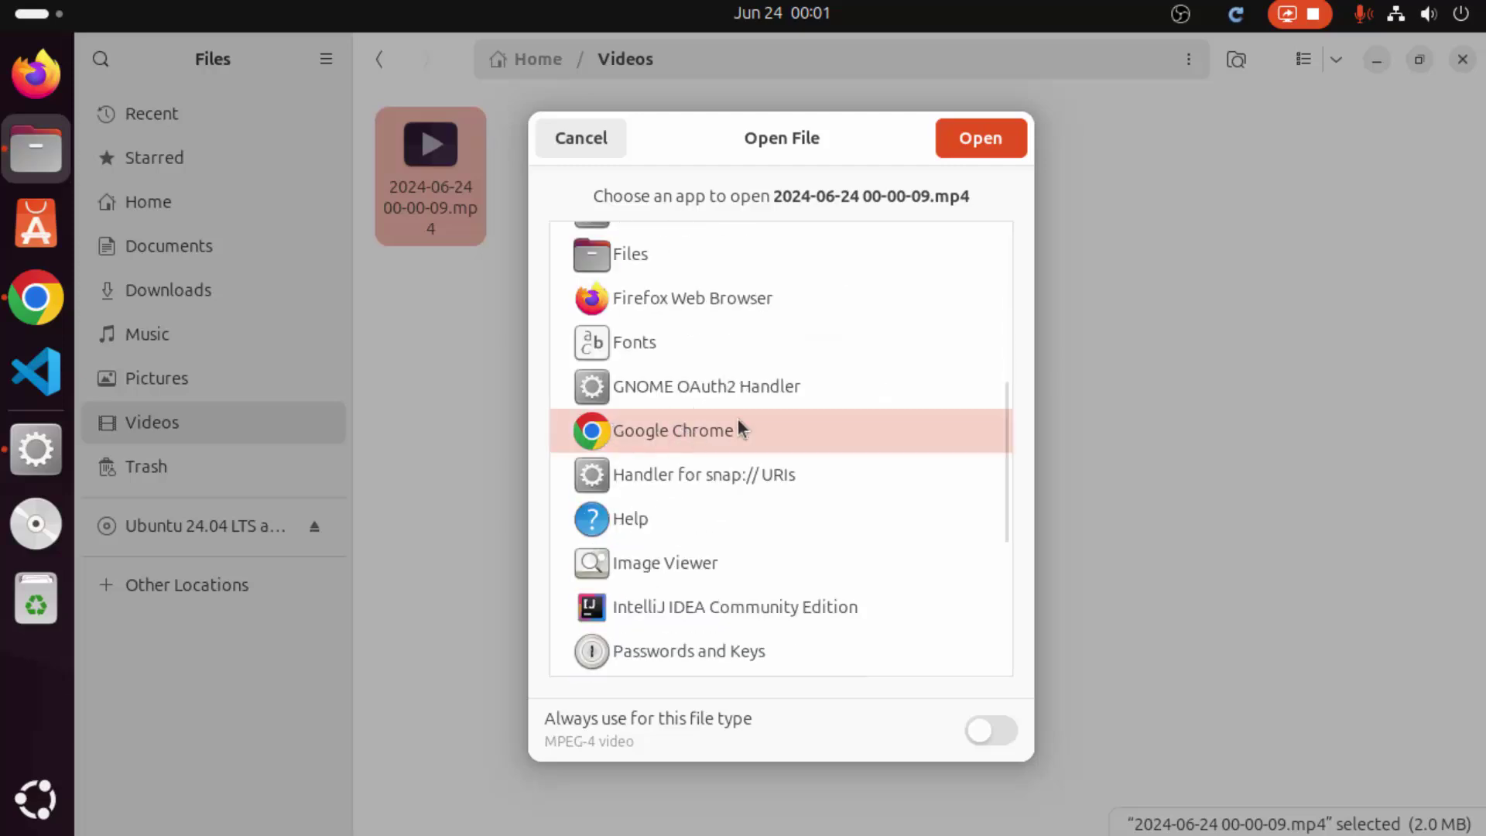
Play the recording in Chrome, pause it, and return to the obsproject.com tab
{"action": "left_click", "coordinate": [963, 139]}
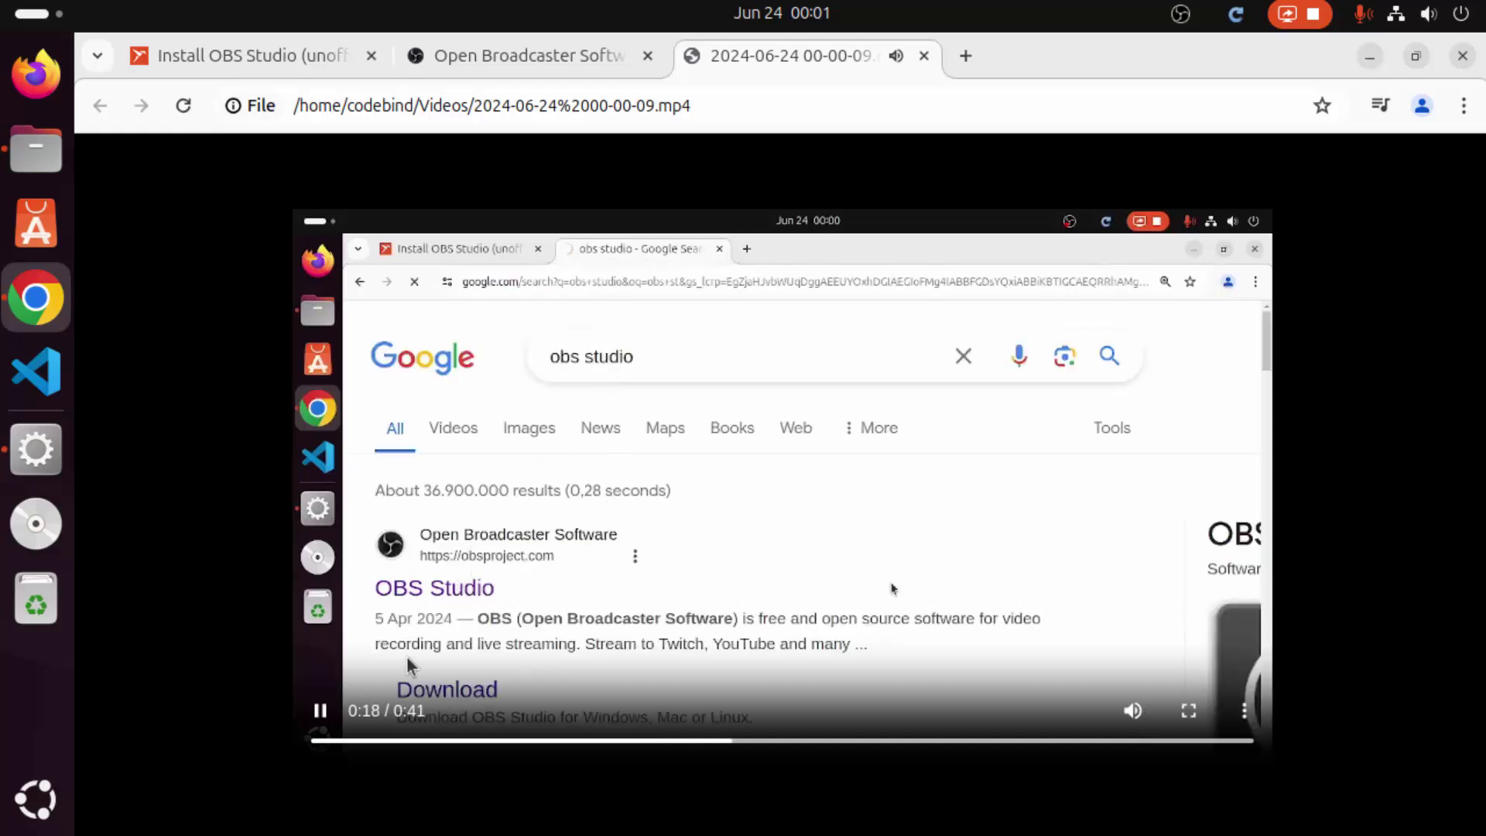
{"action": "left_click", "coordinate": [320, 712]}
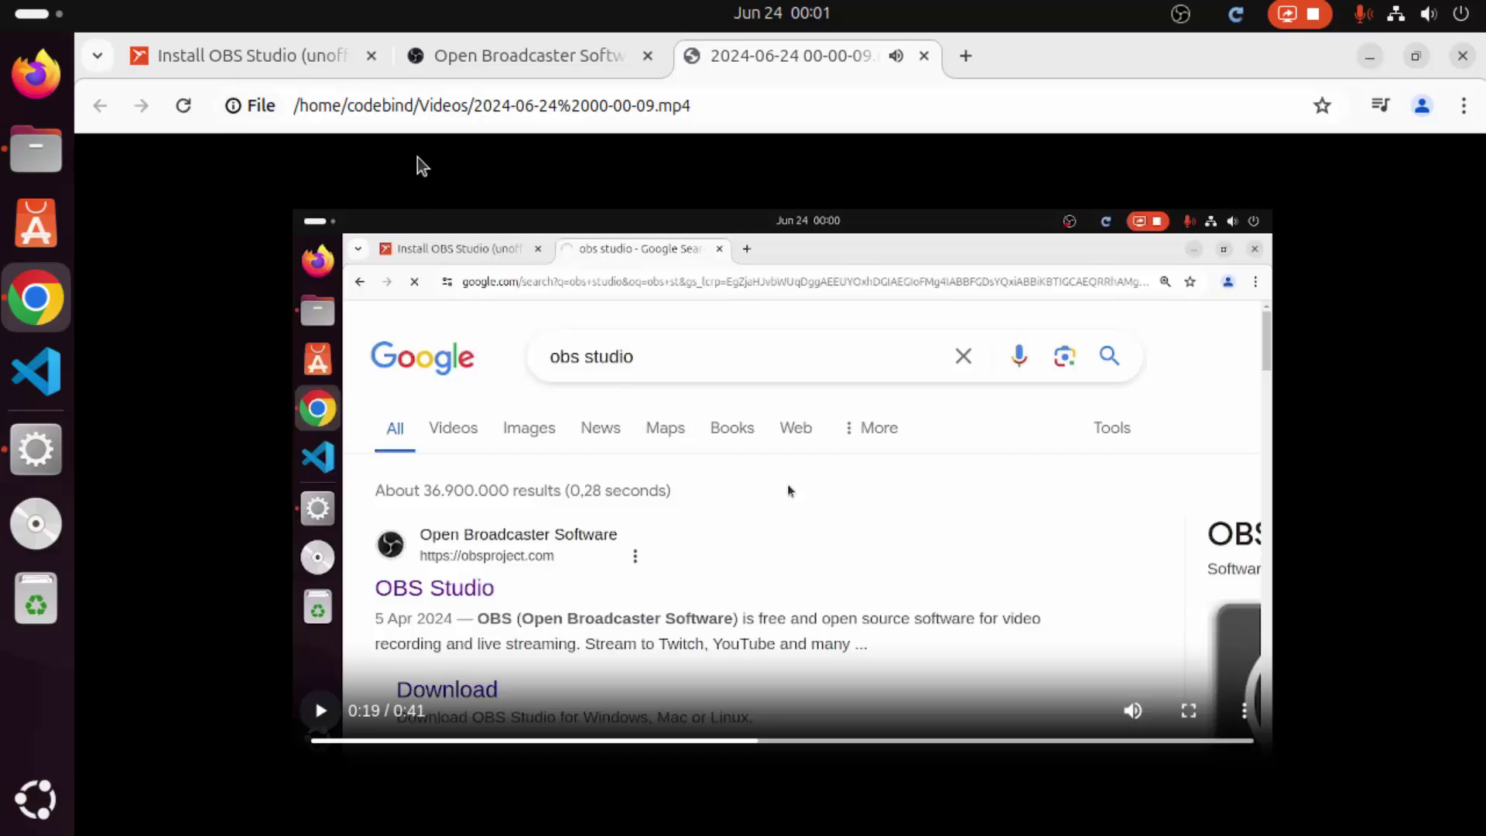
{"action": "left_click", "coordinate": [499, 70]}
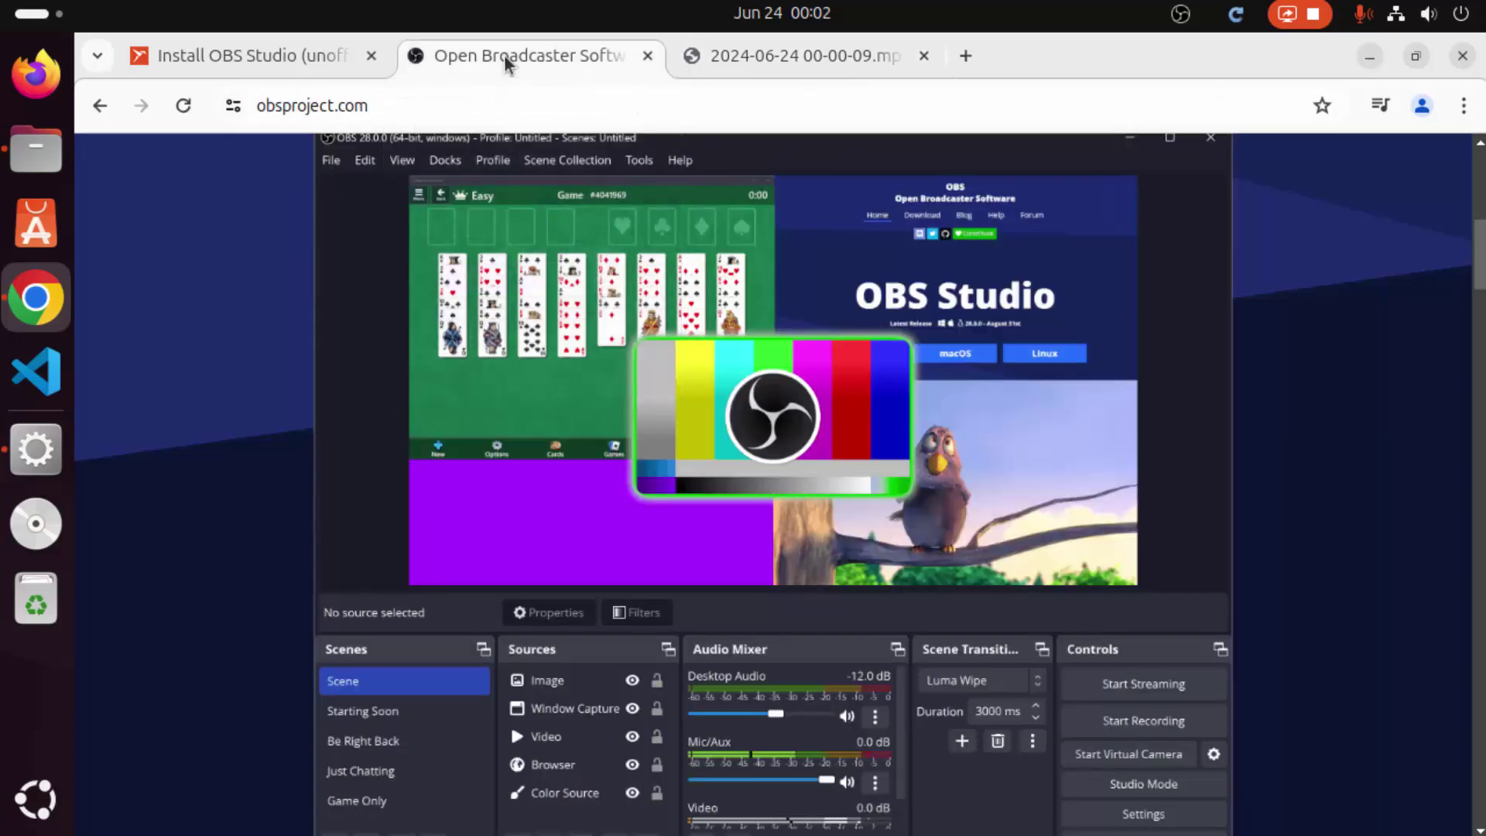
Minimize Chrome and Files, then maximize the OBS Studio window
{"action": "left_click", "coordinate": [1372, 57]}
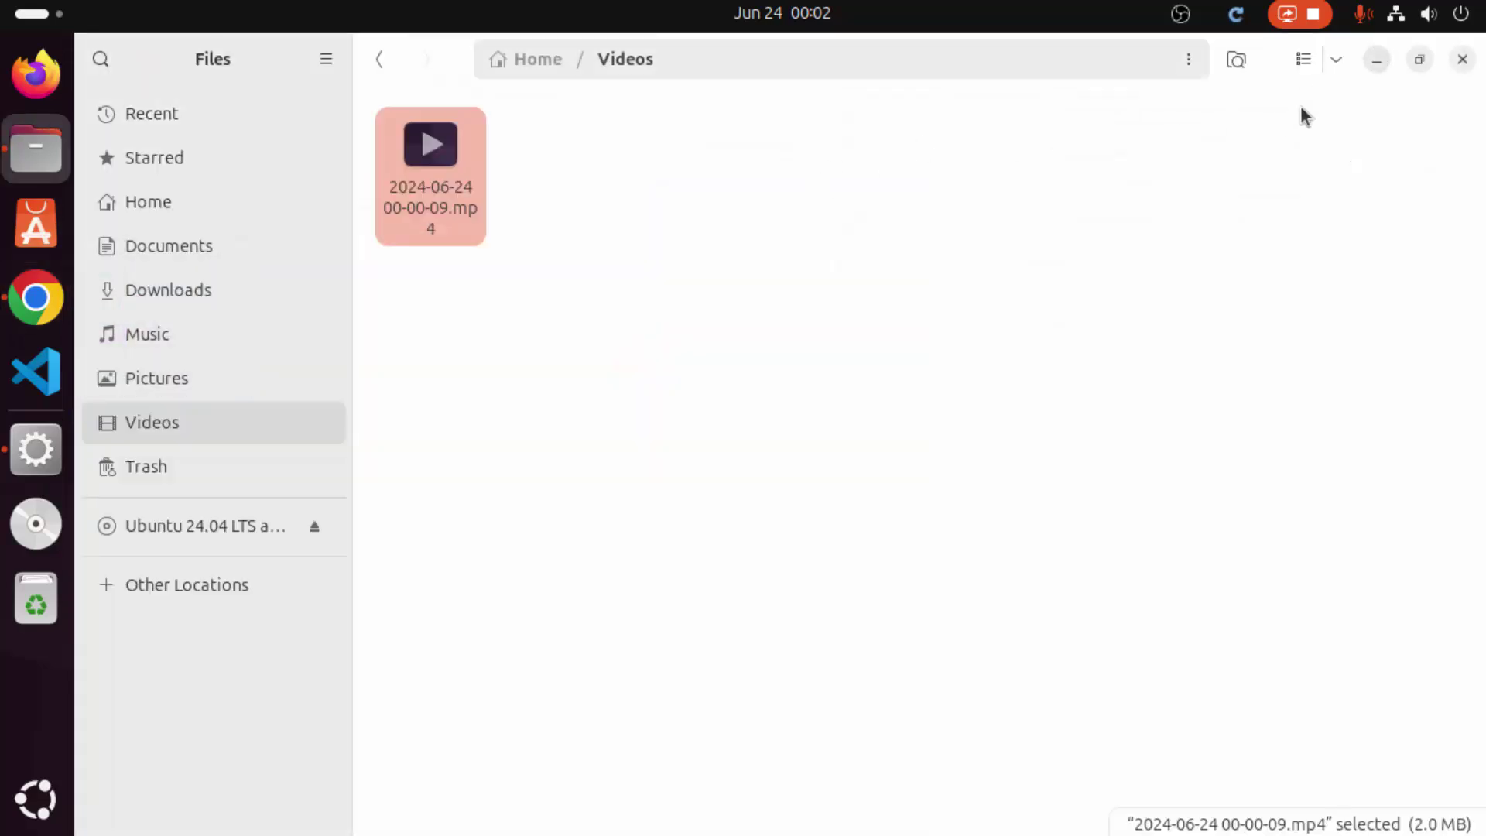
{"action": "left_click", "coordinate": [1377, 60]}
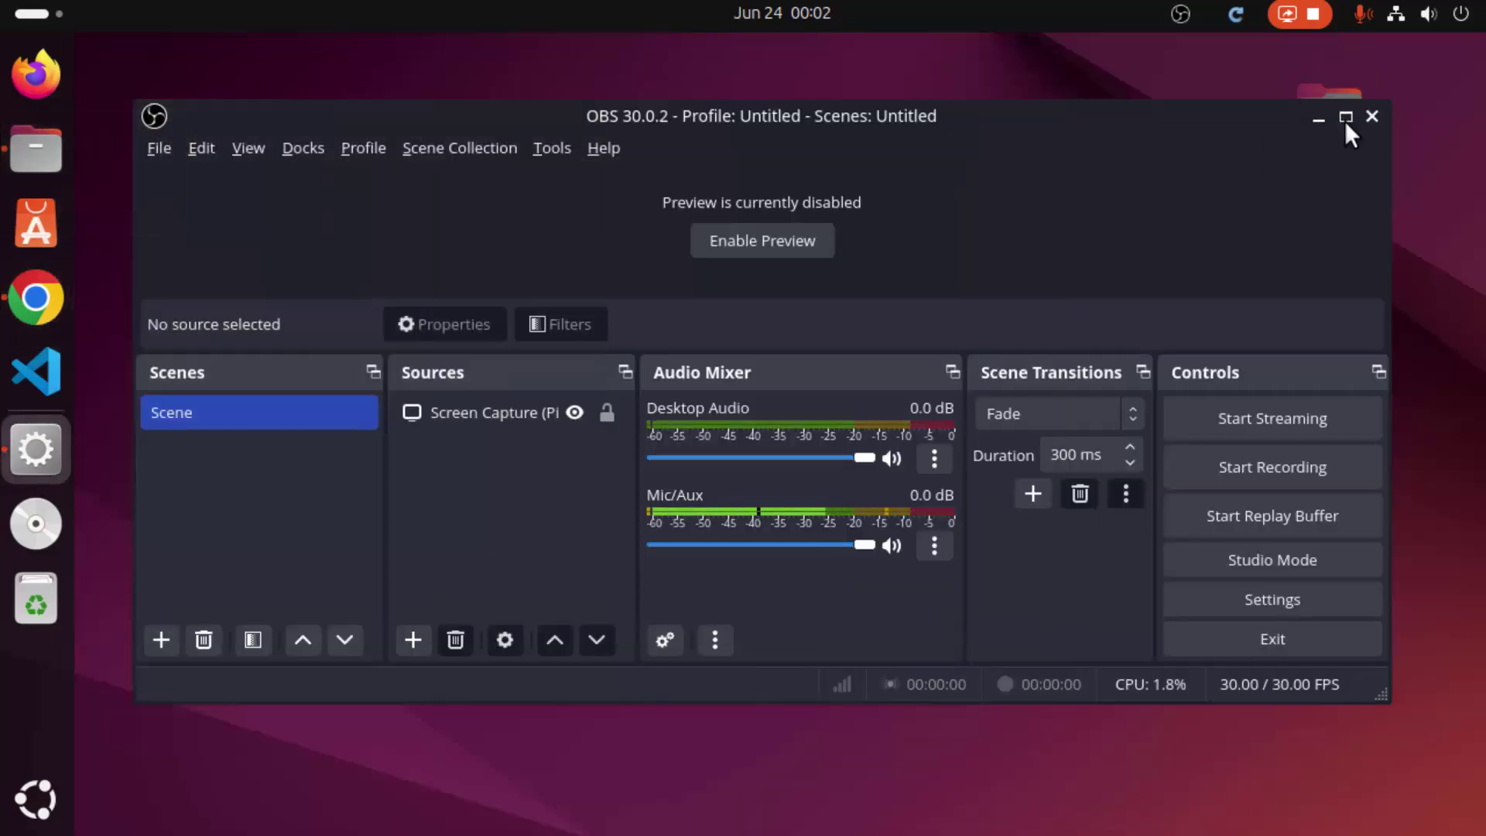
{"action": "left_click", "coordinate": [1345, 118]}
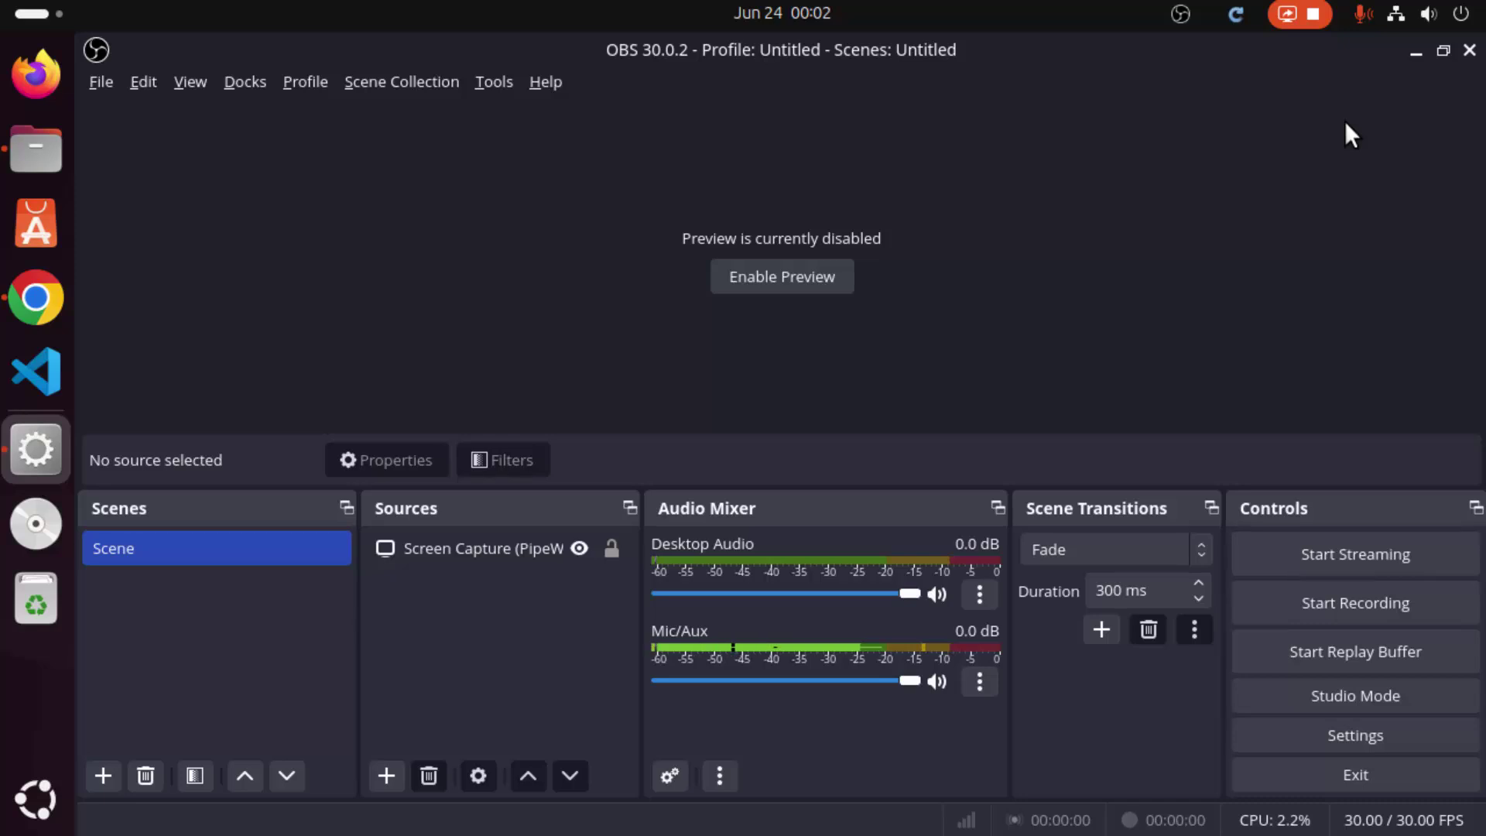